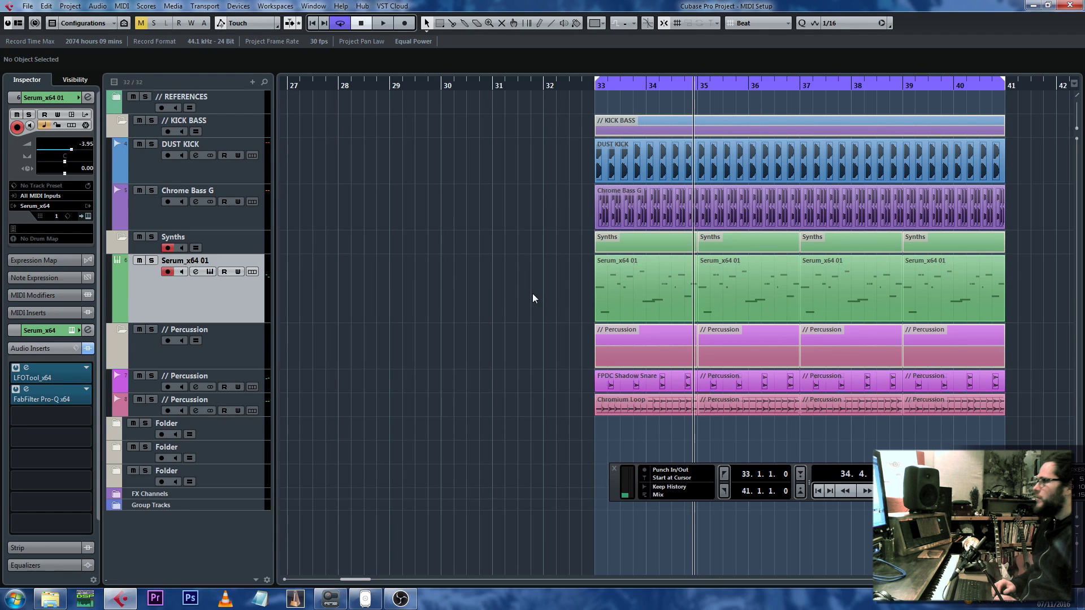
- Open the Serum instrument of the Serum_x64 01 track and move its window clear of the arrangement
{"action": "key", "text": "g"}
{"action": "key", "text": "h"}
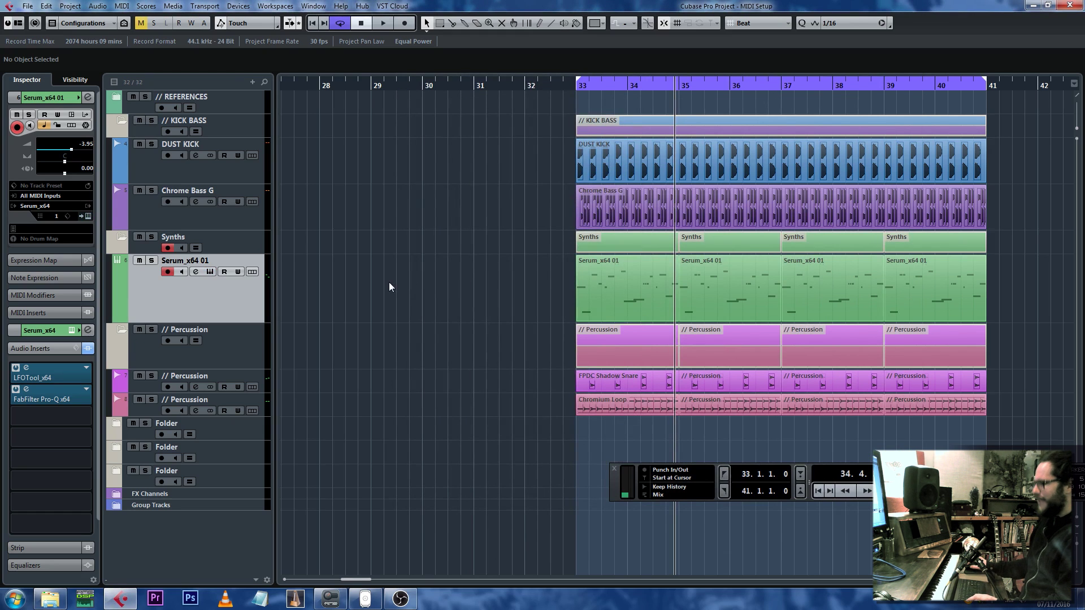
{"action": "key", "text": "e"}
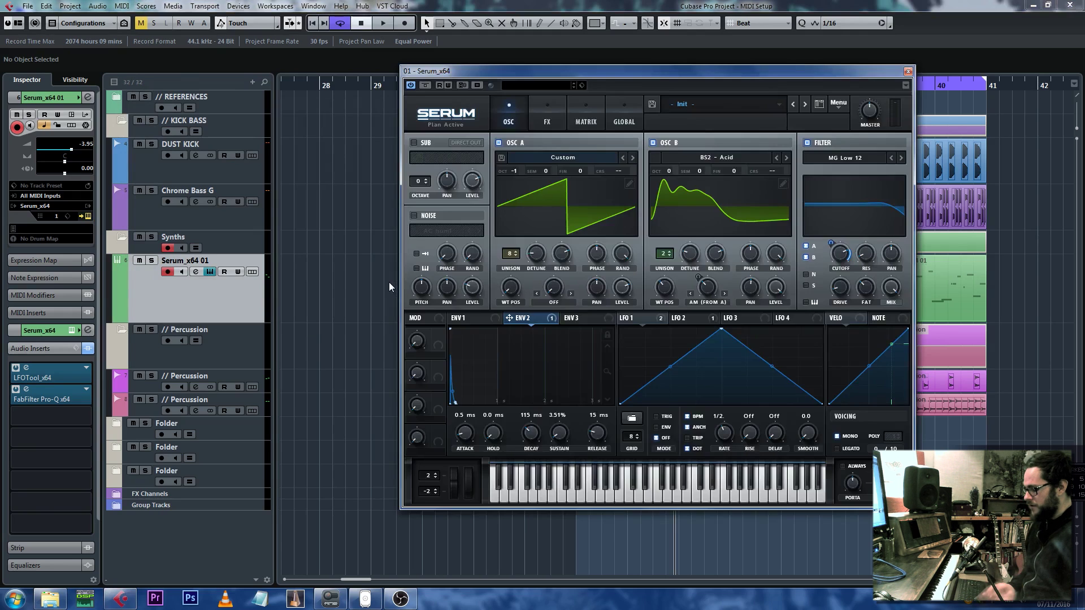
{"action": "key", "text": "e"}
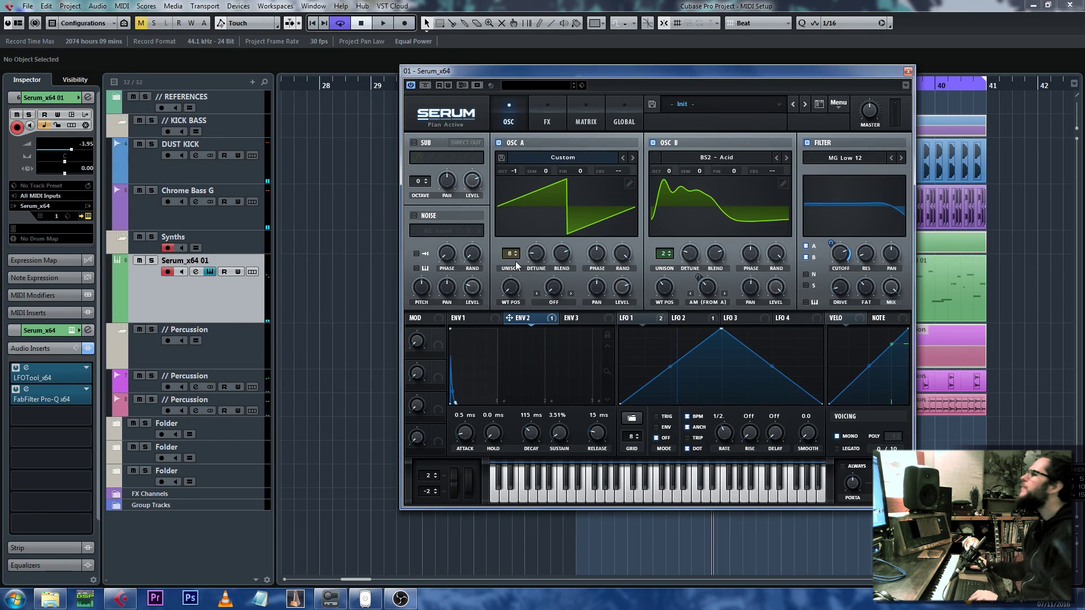
{"action": "left_click_drag", "start_coordinate": [657, 72], "coordinate": [554, 77]}
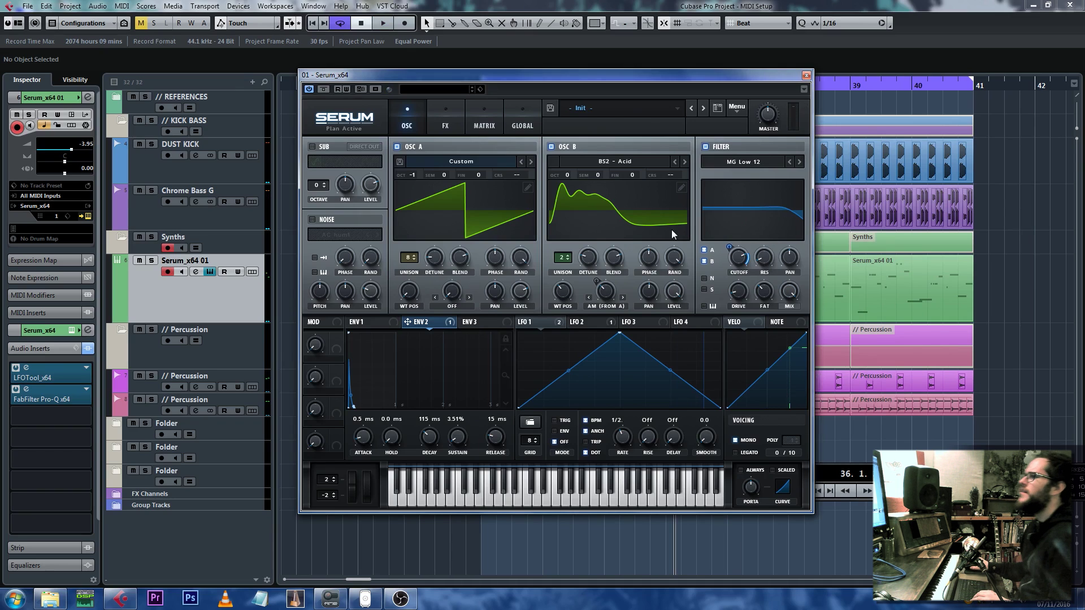
- Play the project and sweep Serum's filter cutoff to audition the movement
{"action": "key", "text": "space"}
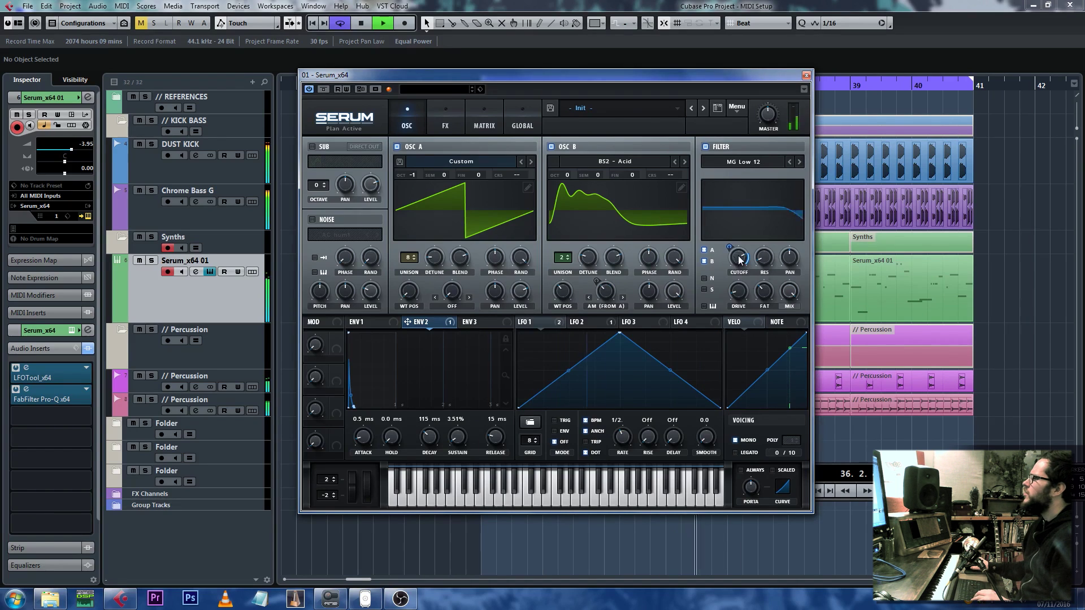
{"action": "mouse_move", "coordinate": [733, 289]}
{"action": "left_click_drag", "start_coordinate": [733, 286], "coordinate": [728, 250]}
{"action": "key", "text": "space"}
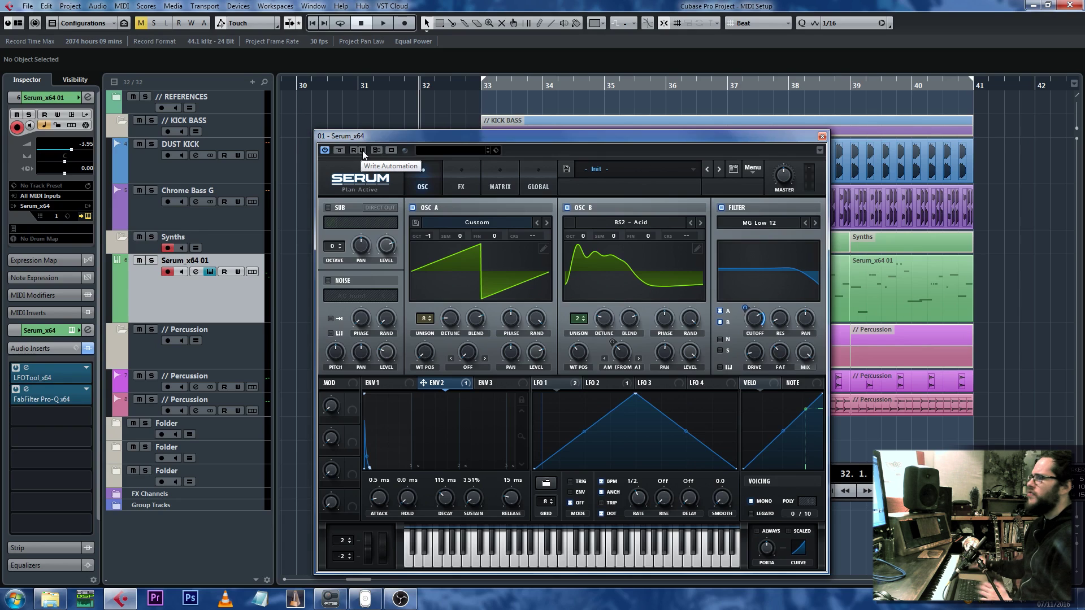
- Enable Write Automation in Serum and record filter cutoff movements during playback from bar 32 to bar 41
{"action": "left_click", "coordinate": [362, 151]}
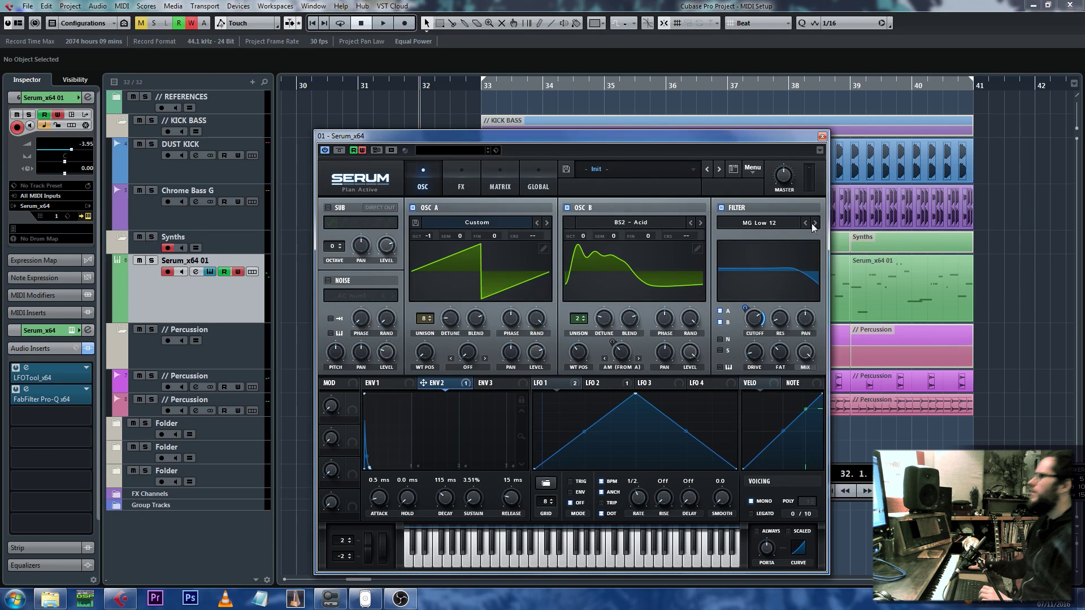
{"action": "key", "text": "space"}
{"action": "left_click_drag", "start_coordinate": [751, 324], "coordinate": [748, 291]}
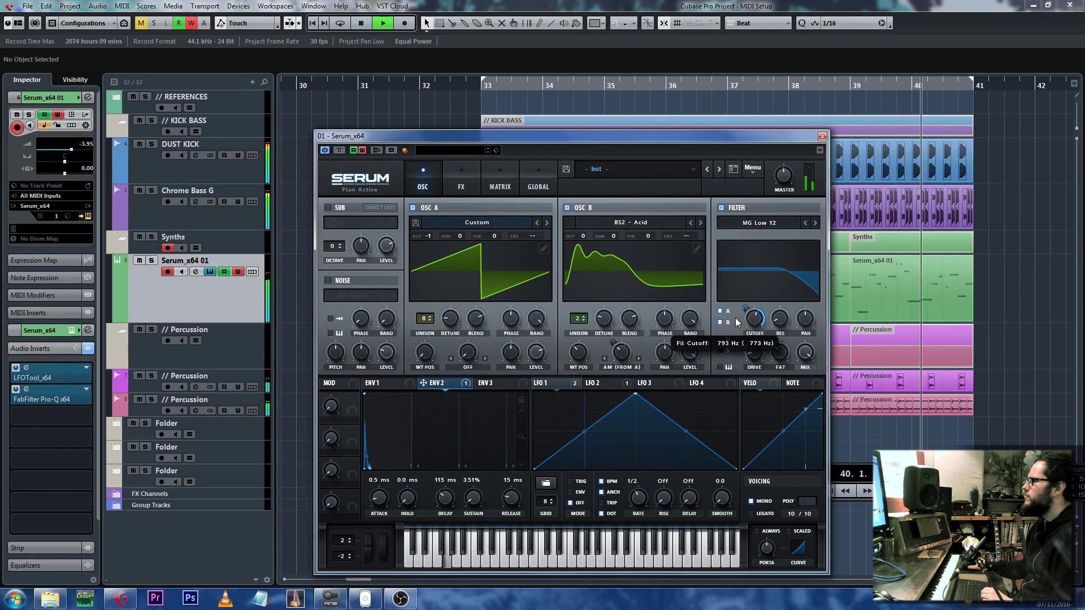
{"action": "key", "text": "space"}
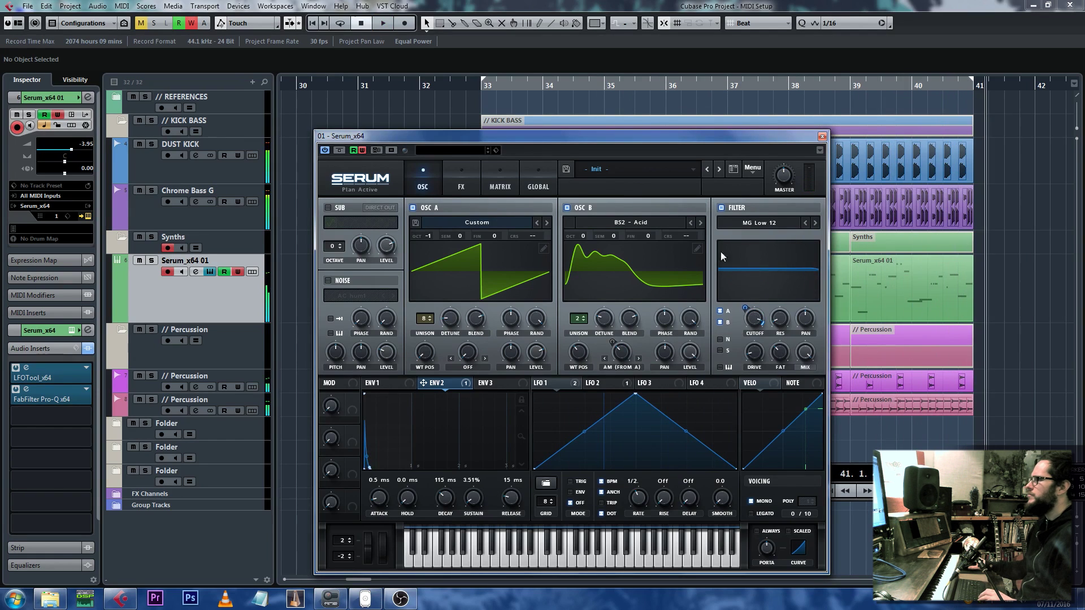
- Close Serum, show the Serum_x64 01 automation lane, assign it to Fil Cutoff and make the lane taller
{"action": "left_click", "coordinate": [822, 137]}
{"action": "left_click", "coordinate": [118, 318]}
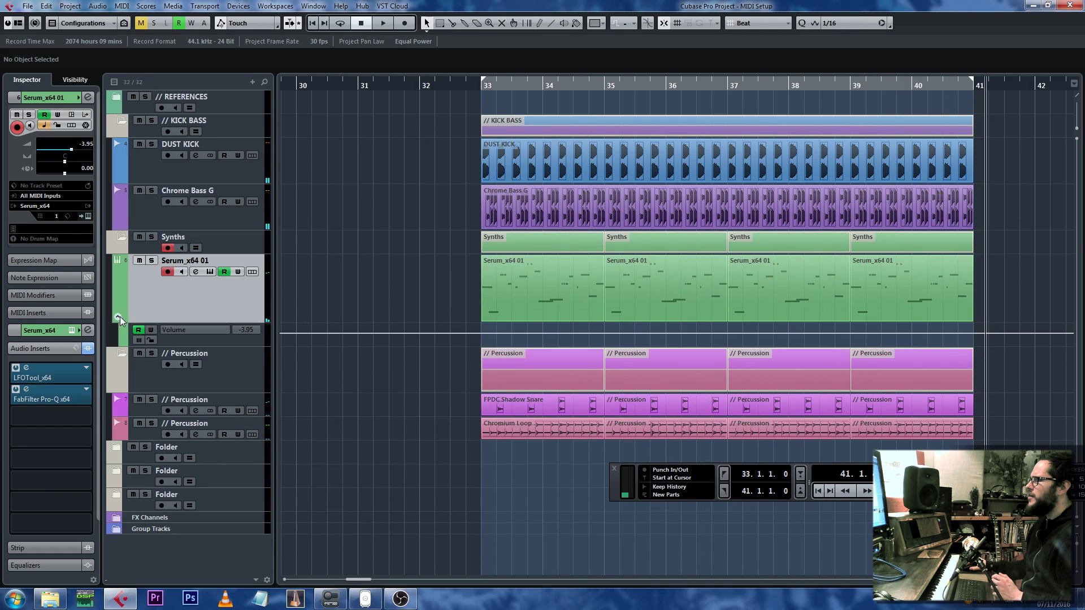
{"action": "left_click", "coordinate": [169, 326]}
{"action": "left_click", "coordinate": [263, 57]}
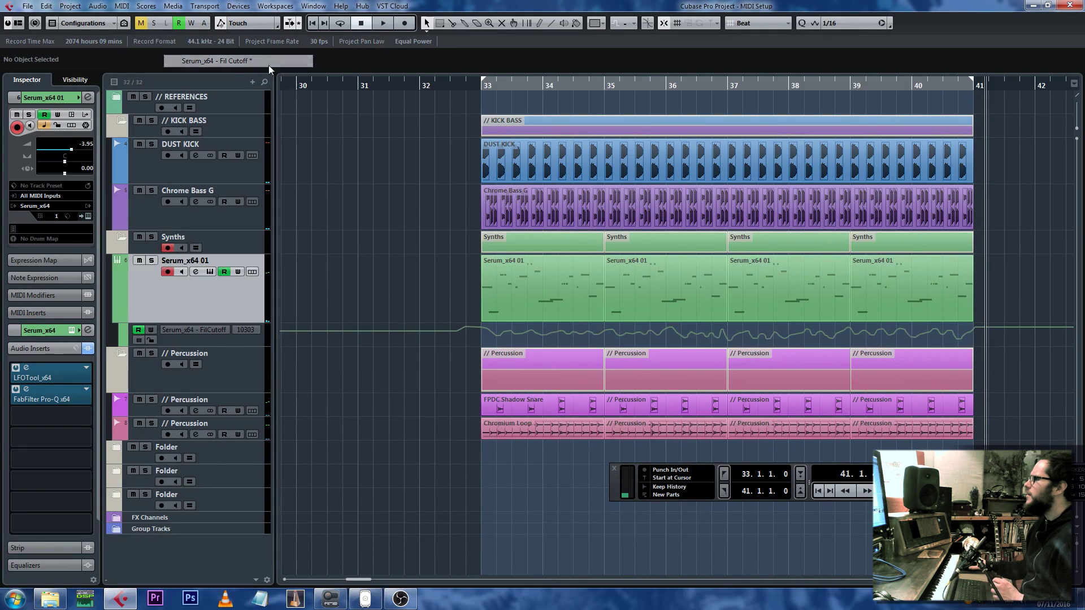
{"action": "left_click_drag", "start_coordinate": [249, 346], "coordinate": [254, 391]}
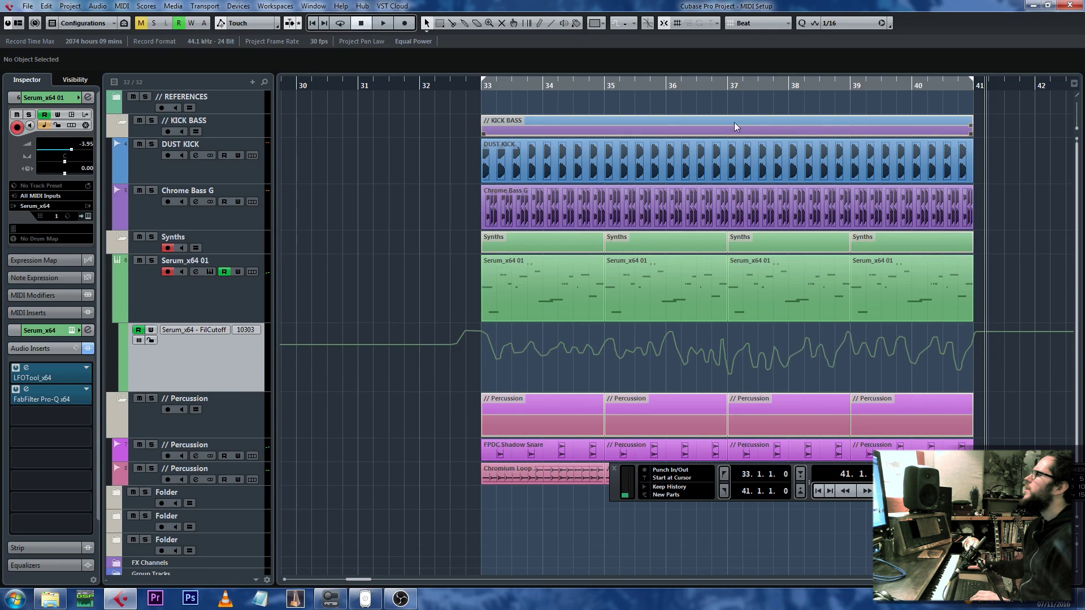
- Examine the recorded filter cutoff points around bars 35 to 38 while playing short passages
{"action": "left_click_drag", "start_coordinate": [727, 86], "coordinate": [771, 315]}
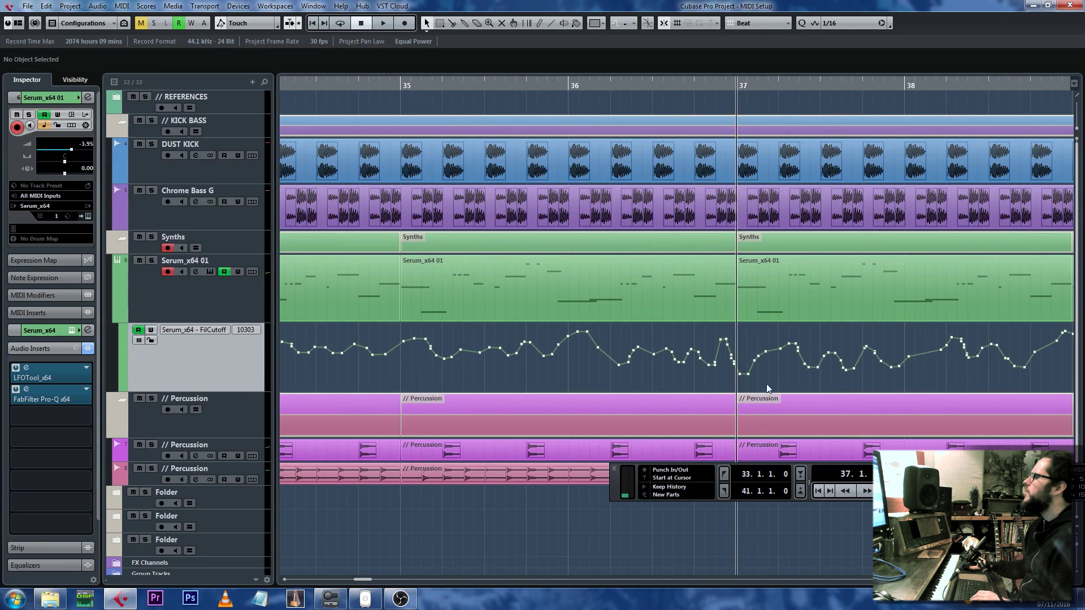
{"action": "left_click", "coordinate": [744, 358]}
{"action": "key", "text": "space"}
{"action": "key", "text": "g"}
{"action": "key", "text": "space"}
{"action": "left_click_drag", "start_coordinate": [643, 379], "coordinate": [670, 351]}
{"action": "key", "text": "space"}
{"action": "left_click_drag", "start_coordinate": [757, 381], "coordinate": [765, 360]}
{"action": "left_click_drag", "start_coordinate": [948, 382], "coordinate": [963, 351]}
{"action": "left_click_drag", "start_coordinate": [956, 371], "coordinate": [956, 355]}
{"action": "left_click", "coordinate": [910, 86]}
{"action": "key", "text": "space"}
{"action": "key", "text": "g"}
{"action": "key", "text": "g"}
- Start playback near bar 33 with the cycle switched on for bars 33 to 41
{"action": "left_click", "coordinate": [414, 86]}
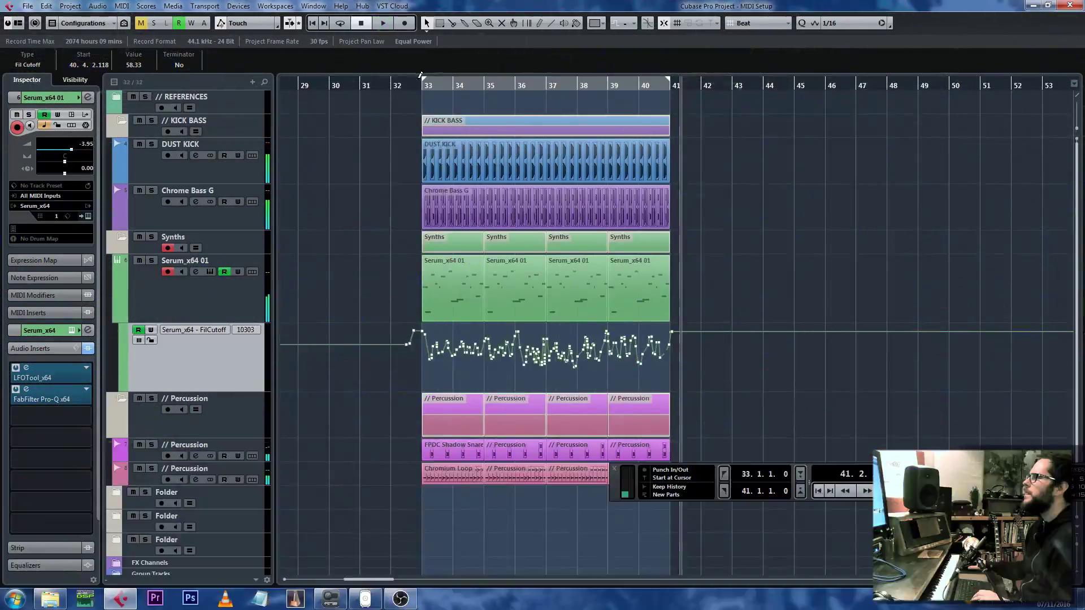
{"action": "key", "text": "space"}
{"action": "left_click", "coordinate": [340, 24]}
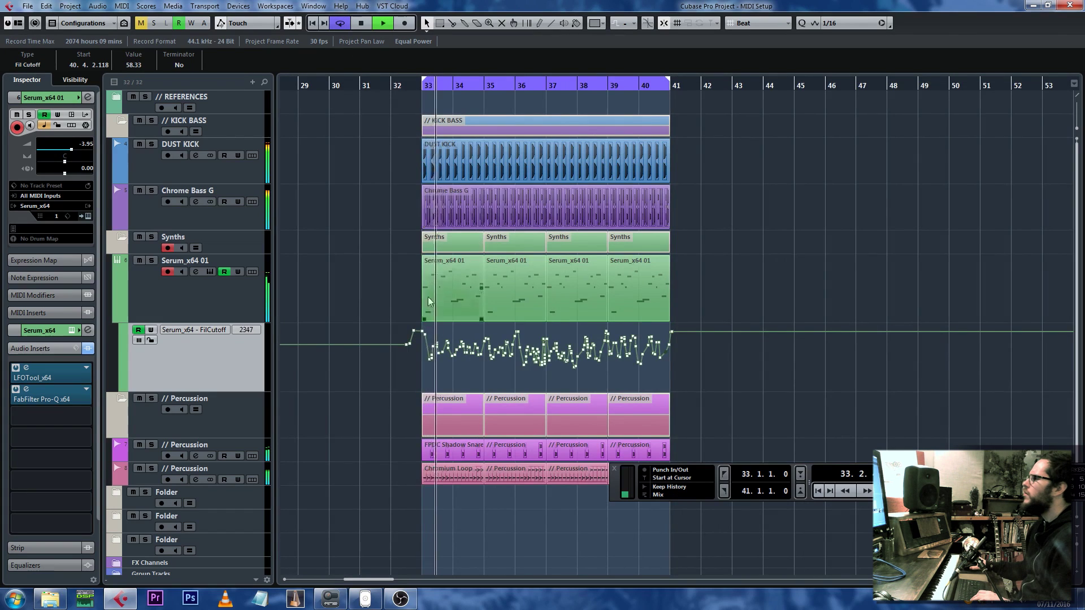
- Stop playback and try to reposition the filter cutoff point just after the start of bar 33
{"action": "key", "text": "h"}
{"action": "key", "text": "h"}
{"action": "key", "text": "h"}
{"action": "key", "text": "space"}
{"action": "left_click", "coordinate": [527, 337]}
{"action": "left_click_drag", "start_coordinate": [538, 334], "coordinate": [538, 347]}
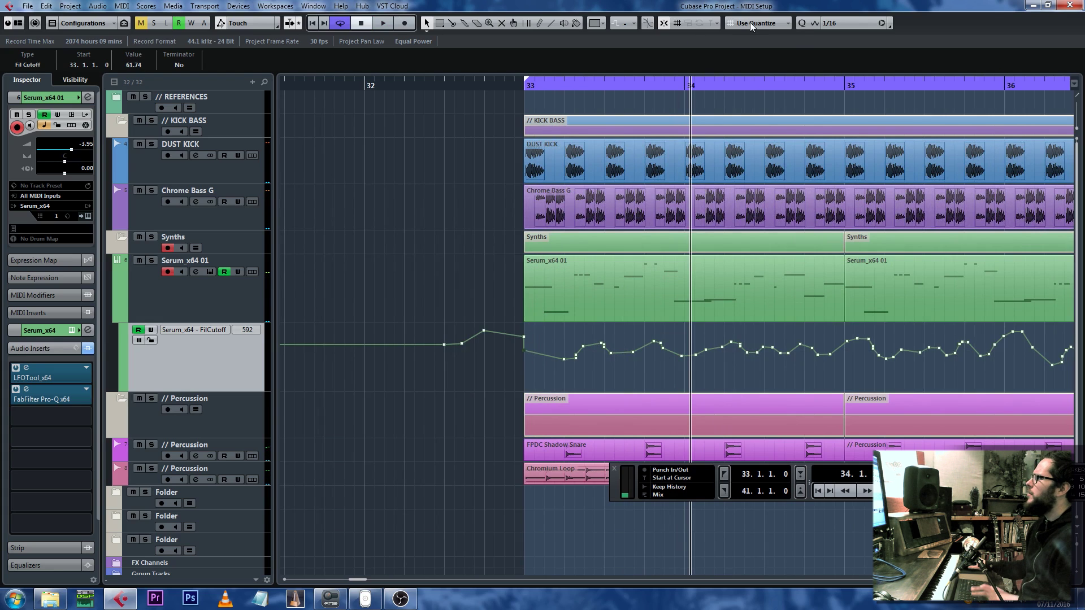
- Set the snap grid type to Use Quantize
{"action": "double_click", "coordinate": [751, 23]}
{"action": "double_click", "coordinate": [750, 24]}
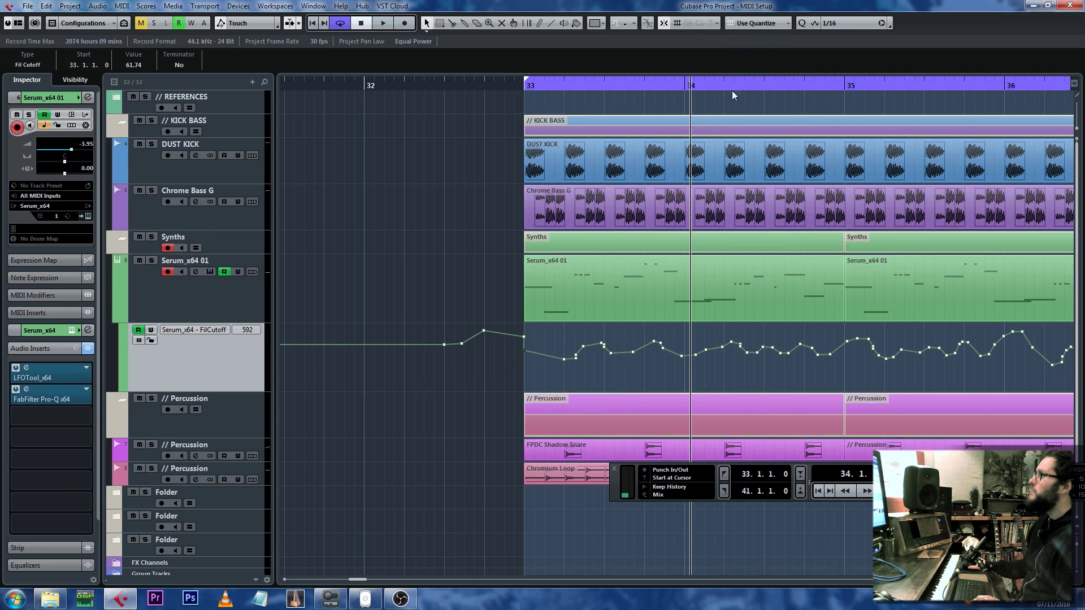
{"action": "key", "text": "alt+2"}
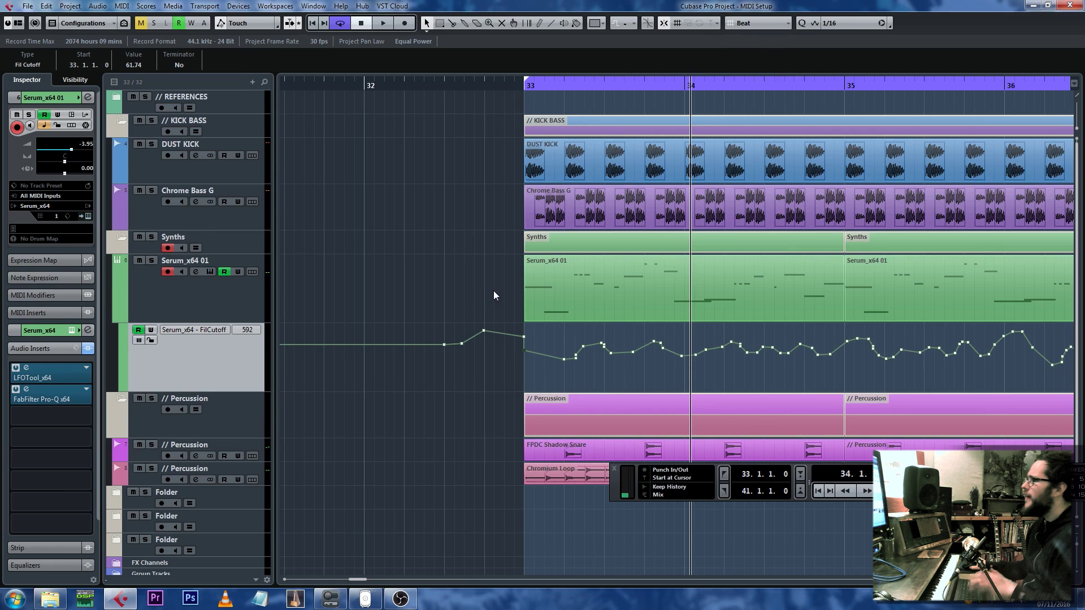
{"action": "key", "text": "alt+3"}
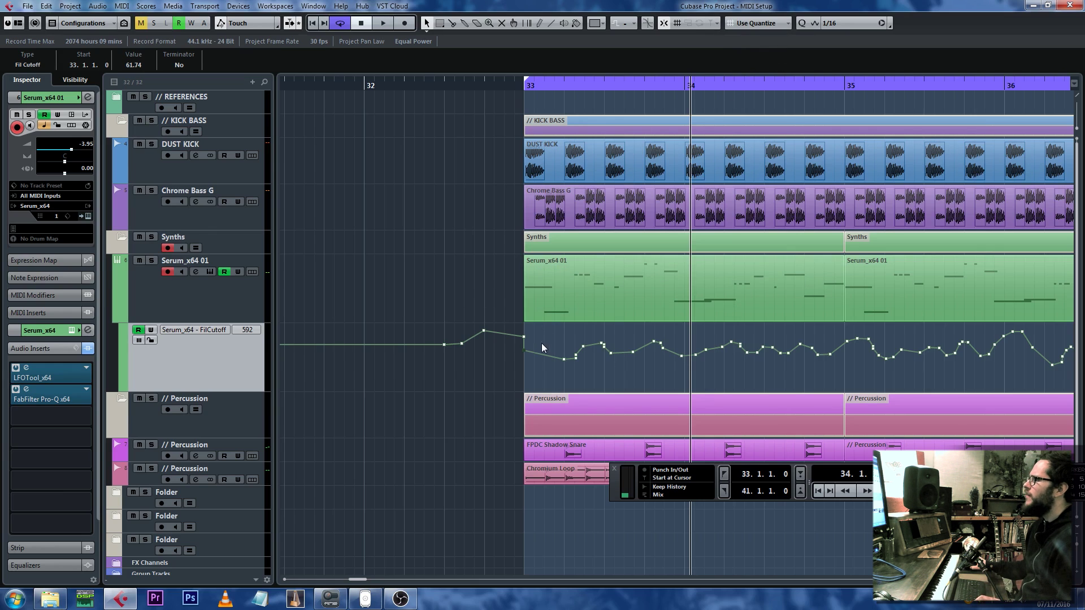
- Shape a high filter cutoff peak at the start of bar 33, with a following point at 33.1.2.0 valued 88.70
{"action": "left_click_drag", "start_coordinate": [525, 351], "coordinate": [535, 351]}
{"action": "left_click", "coordinate": [511, 85]}
{"action": "key", "text": "space"}
{"action": "key", "text": "space"}
{"action": "mouse_move", "coordinate": [524, 337]}
{"action": "left_mouse_down"}
{"action": "mouse_move", "coordinate": [533, 331]}
{"action": "mouse_move", "coordinate": [544, 354]}
{"action": "mouse_move", "coordinate": [525, 327]}
{"action": "mouse_move", "coordinate": [533, 333]}
{"action": "left_mouse_up"}
{"action": "key", "text": "space"}
{"action": "left_click", "coordinate": [529, 320]}
{"action": "left_click", "coordinate": [524, 327]}
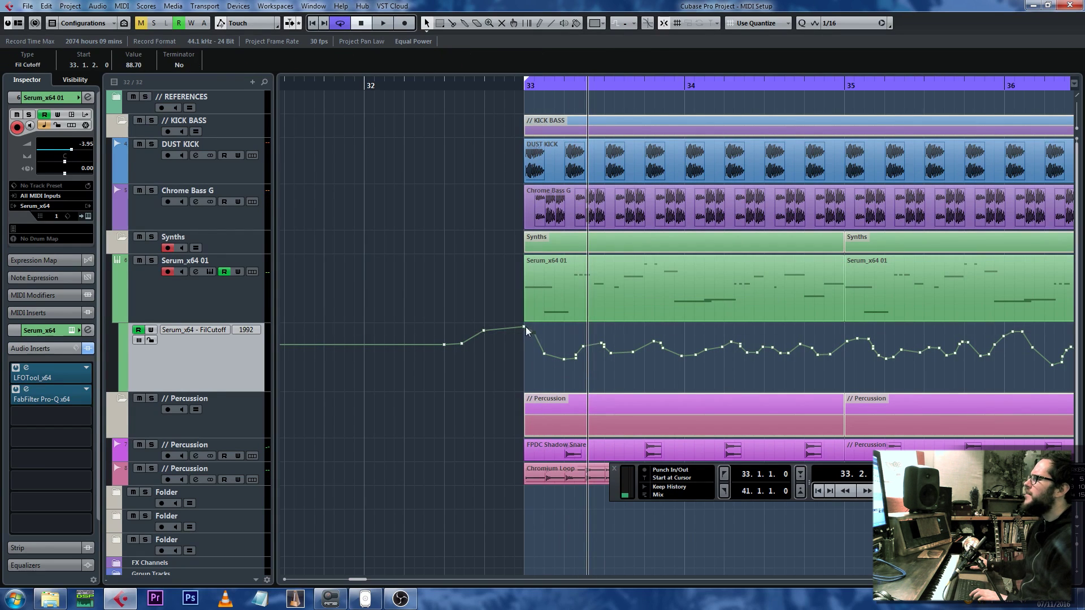
{"action": "left_click", "coordinate": [540, 315]}
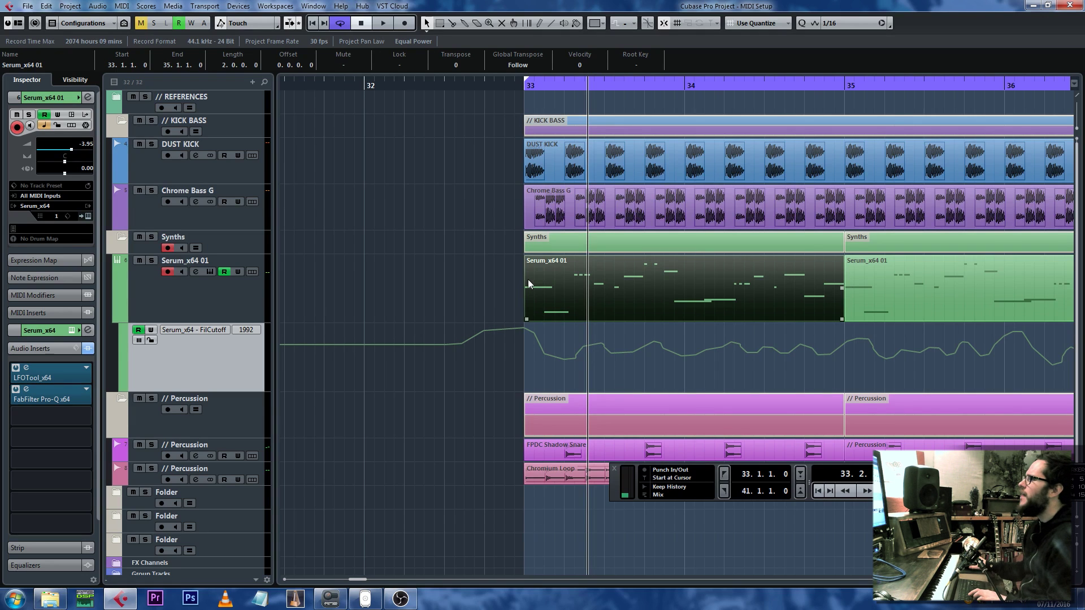
- Play the loop from bar 33 and review the filter cutoff curve across all eight bars
{"action": "key", "text": "space"}
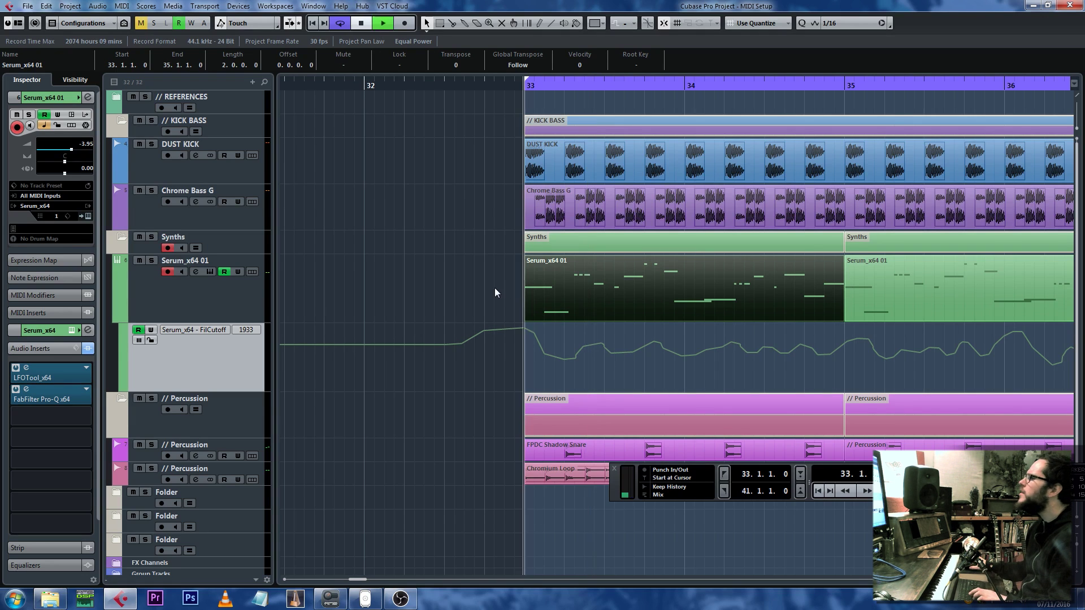
{"action": "key", "text": "g"}
{"action": "key", "text": "g"}
{"action": "key", "text": "g"}
{"action": "key", "text": "g"}
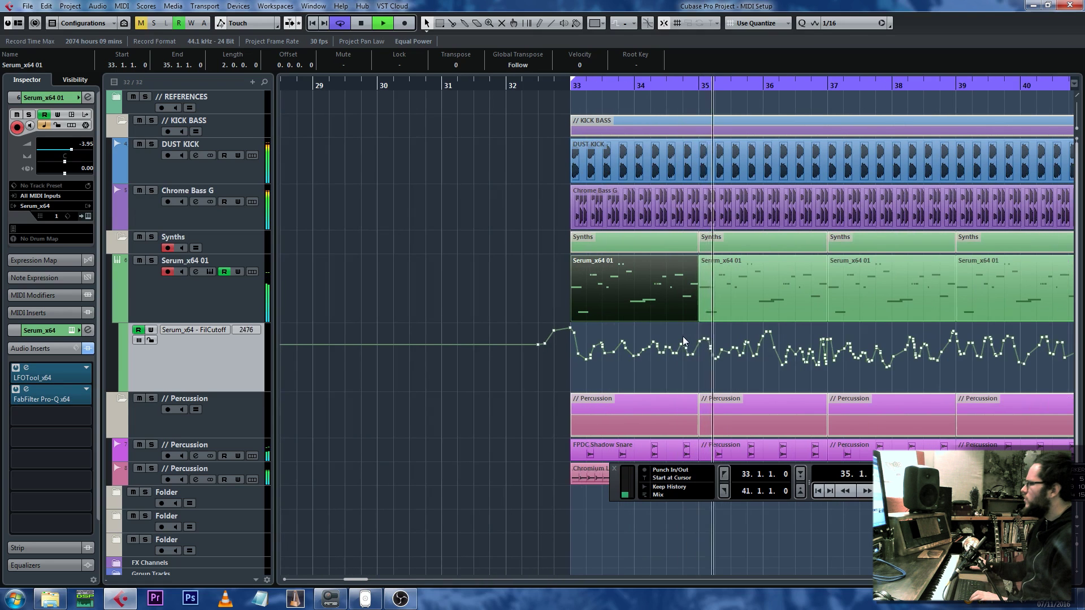
{"action": "key", "text": "h"}
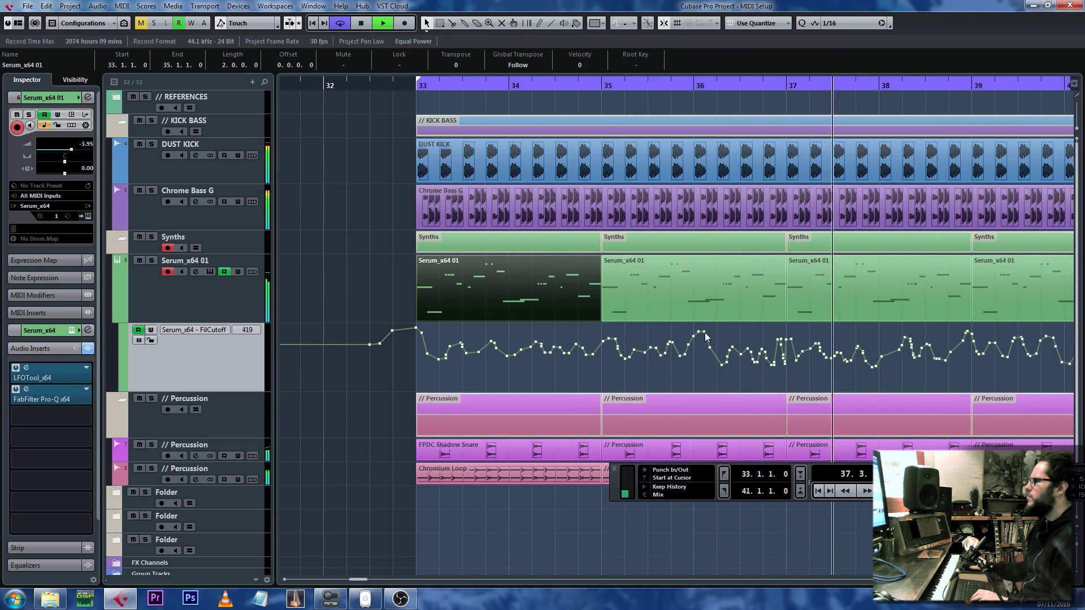
{"action": "key", "text": "g"}
{"action": "key", "text": "g"}
{"action": "key", "text": "h"}
- Delete the filter cutoff points leading up to beat 2 of bar 38 and play the passage back
{"action": "key", "text": "space"}
{"action": "left_click_drag", "start_coordinate": [653, 352], "coordinate": [643, 345]}
{"action": "key", "text": "Delete"}
{"action": "left_click", "coordinate": [553, 86]}
{"action": "key", "text": "space"}
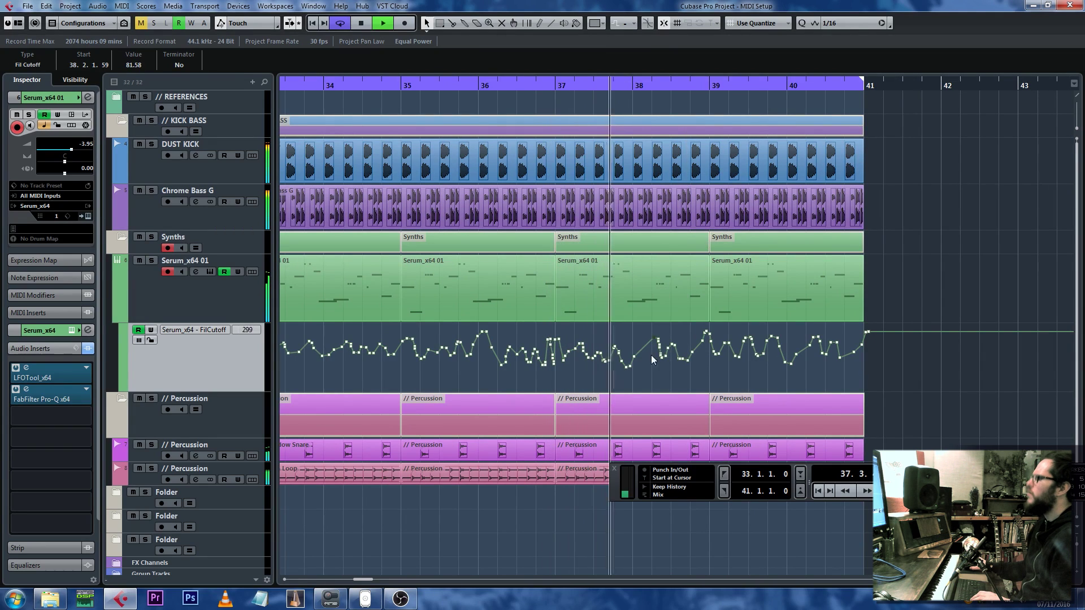
- Raise the filter cutoff peak in bar 38 at 38.2.2.0 to 94.78, checking it in playback
{"action": "key", "text": "space"}
{"action": "left_click_drag", "start_coordinate": [657, 339], "coordinate": [655, 328]}
{"action": "left_click", "coordinate": [594, 84]}
{"action": "key", "text": "space"}
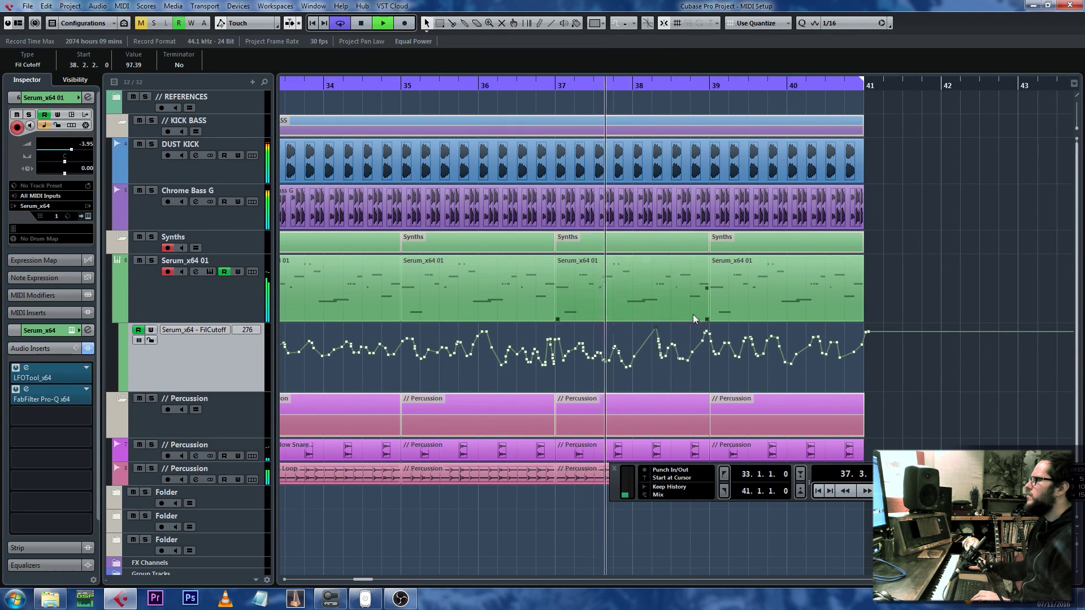
{"action": "left_click_drag", "start_coordinate": [656, 328], "coordinate": [656, 330]}
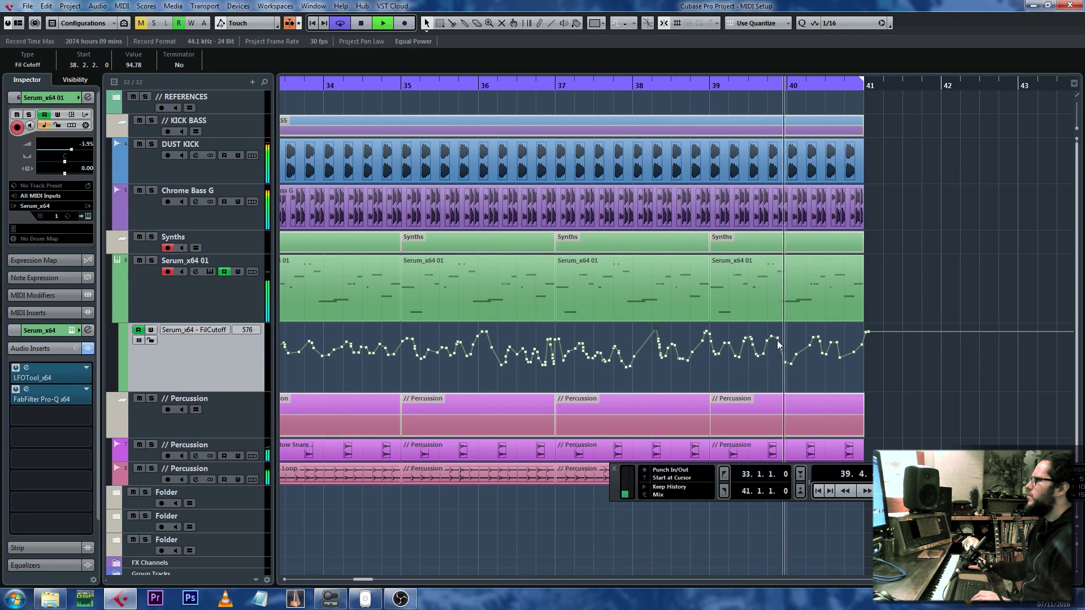
- Raise the filter cutoff peaks in bars 35 and 40 and at the start of bar 37
{"action": "left_click_drag", "start_coordinate": [818, 338], "coordinate": [816, 322]}
{"action": "left_click_drag", "start_coordinate": [410, 342], "coordinate": [409, 315]}
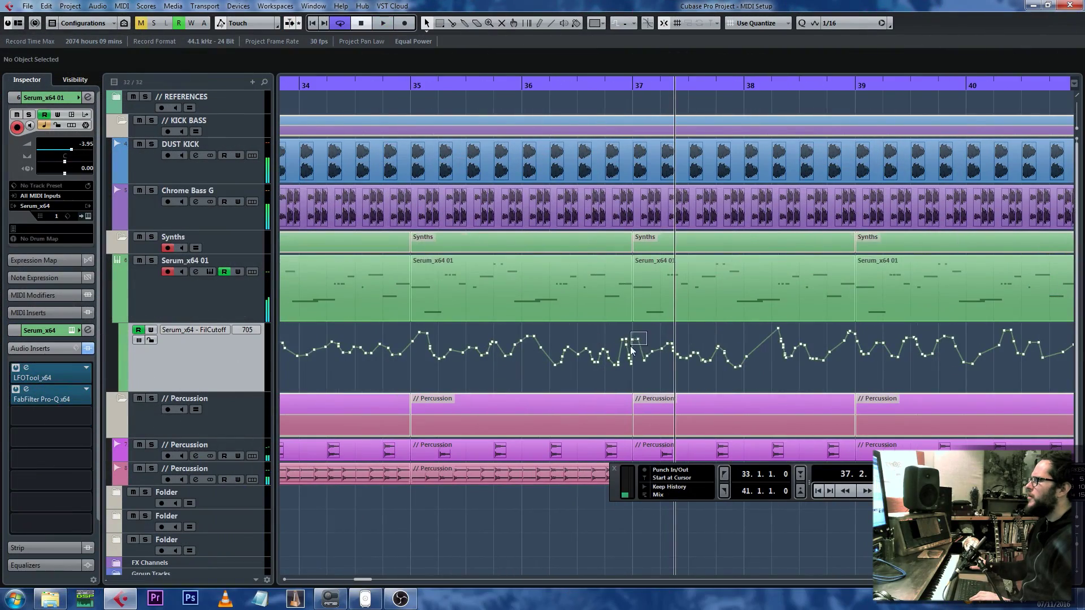
{"action": "left_click_drag", "start_coordinate": [632, 349], "coordinate": [631, 349]}
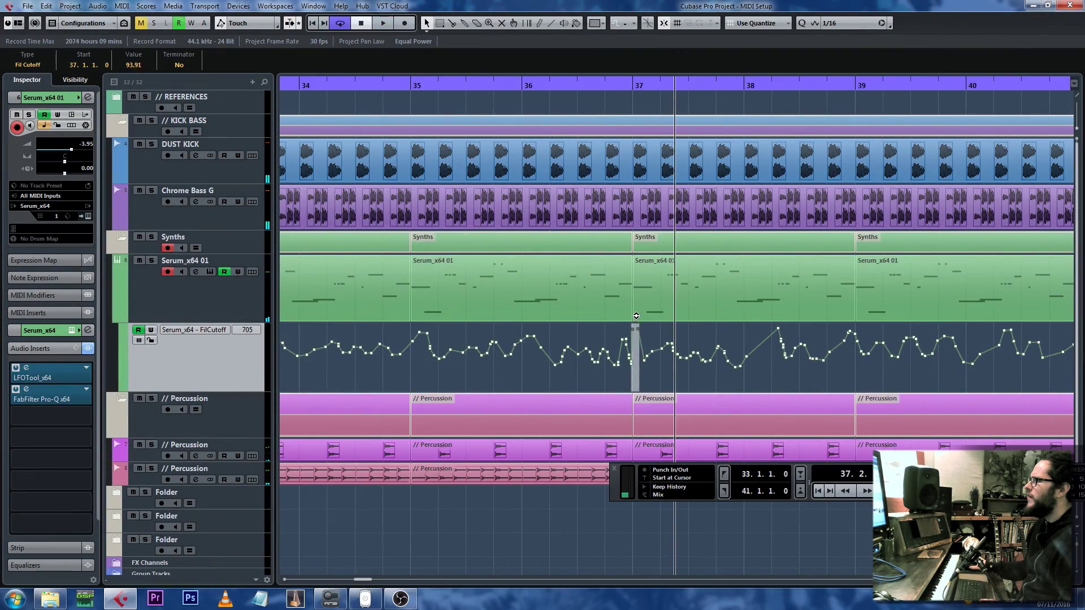
- Raise the filter cutoff peak at bar 39, place a point at 39.1.2.0 valued 89.57, and play from bar 35
{"action": "left_click", "coordinate": [867, 333]}
{"action": "mouse_move", "coordinate": [863, 329]}
{"action": "left_mouse_down"}
{"action": "mouse_move", "coordinate": [853, 343]}
{"action": "mouse_move", "coordinate": [863, 333]}
{"action": "left_mouse_up"}
{"action": "left_click", "coordinate": [858, 328]}
{"action": "left_click", "coordinate": [395, 86]}
{"action": "key", "text": "space"}
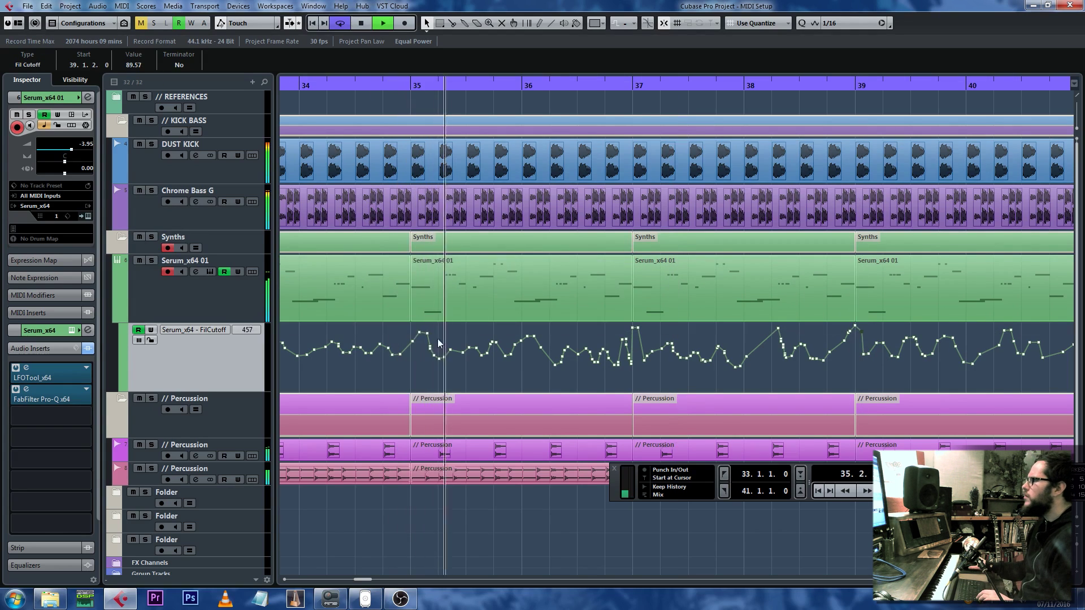
- Delete the excess filter cutoff points just before bar 37 and listen to the whole loop
{"action": "left_click_drag", "start_coordinate": [636, 371], "coordinate": [626, 351]}
{"action": "key", "text": "Delete"}
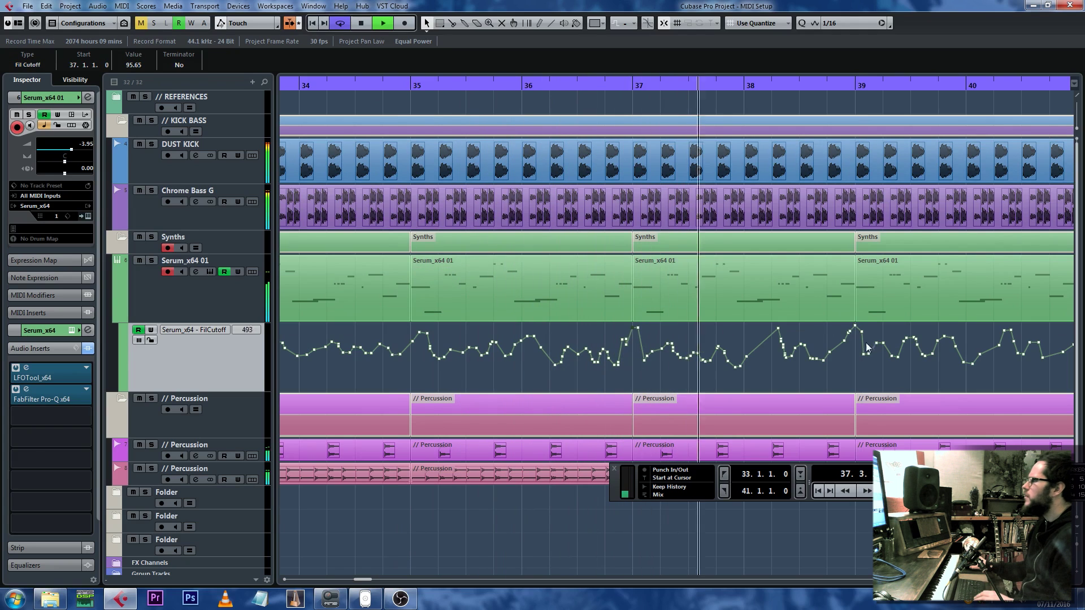
{"action": "key", "text": "g"}
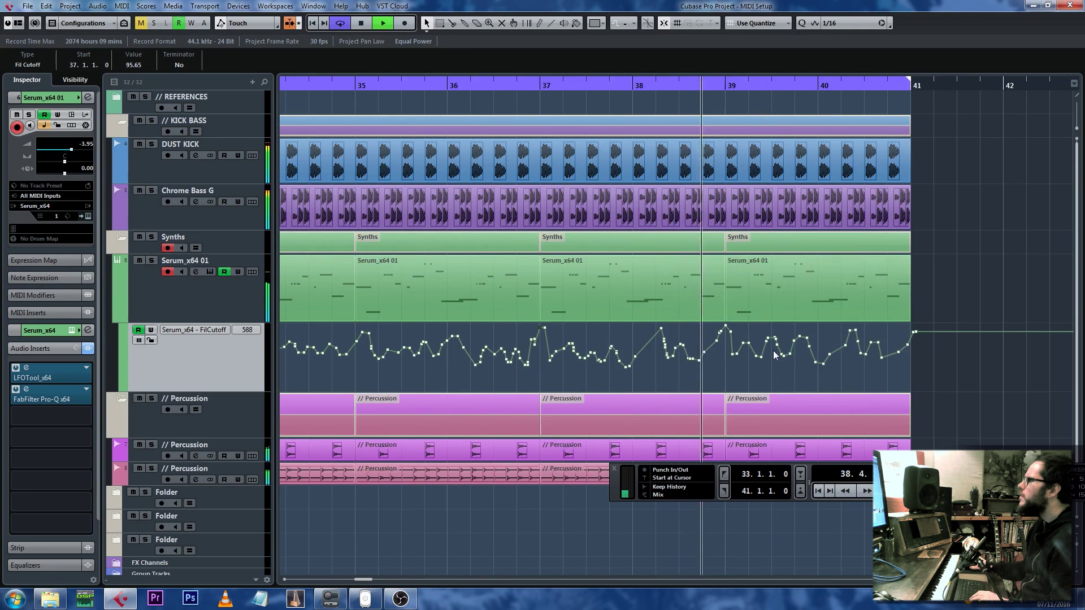
{"action": "key", "text": "g"}
{"action": "key", "text": "g"}
{"action": "key", "text": "g"}
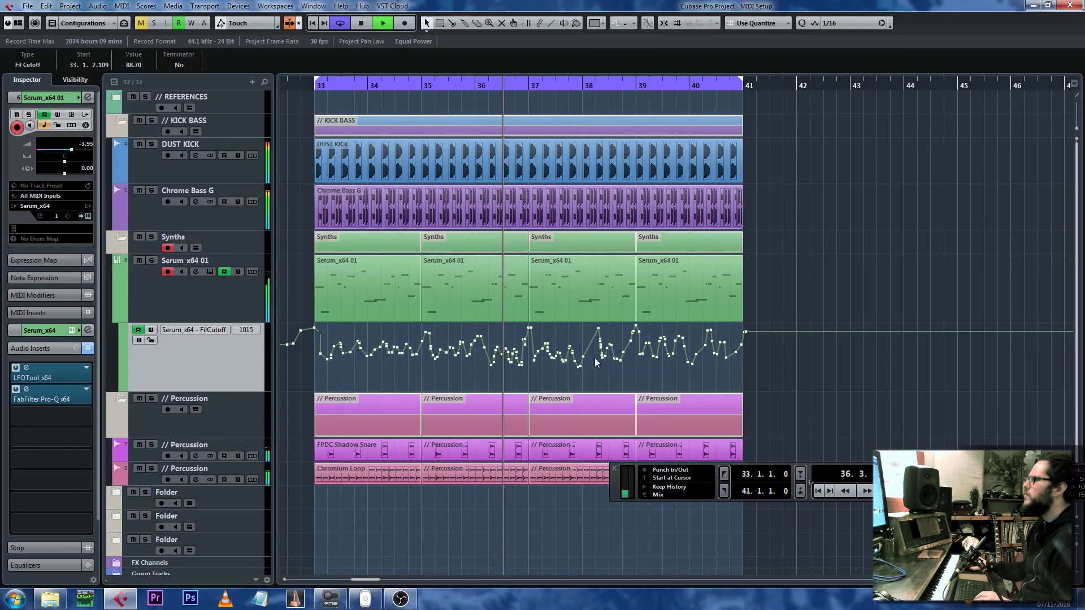
- Stop playback and shift the filter cutoff peak at bar 37 slightly earlier to 36.4.4.89 with value 93.04
{"action": "key", "text": "h"}
{"action": "key", "text": "h"}
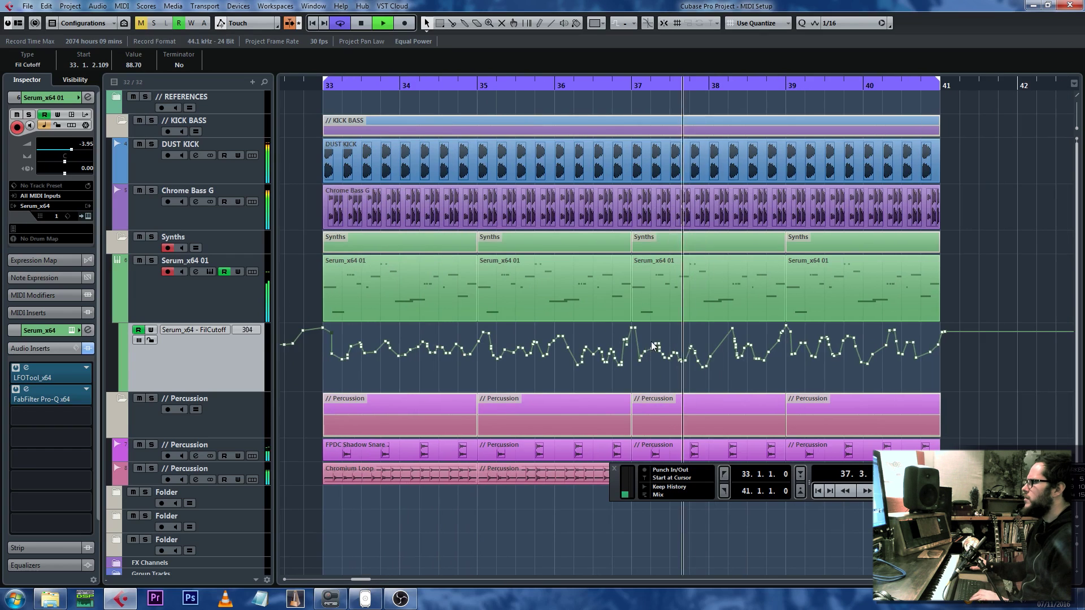
{"action": "key", "text": "space"}
{"action": "left_click", "coordinate": [636, 329]}
{"action": "left_click_drag", "start_coordinate": [636, 328], "coordinate": [630, 331]}
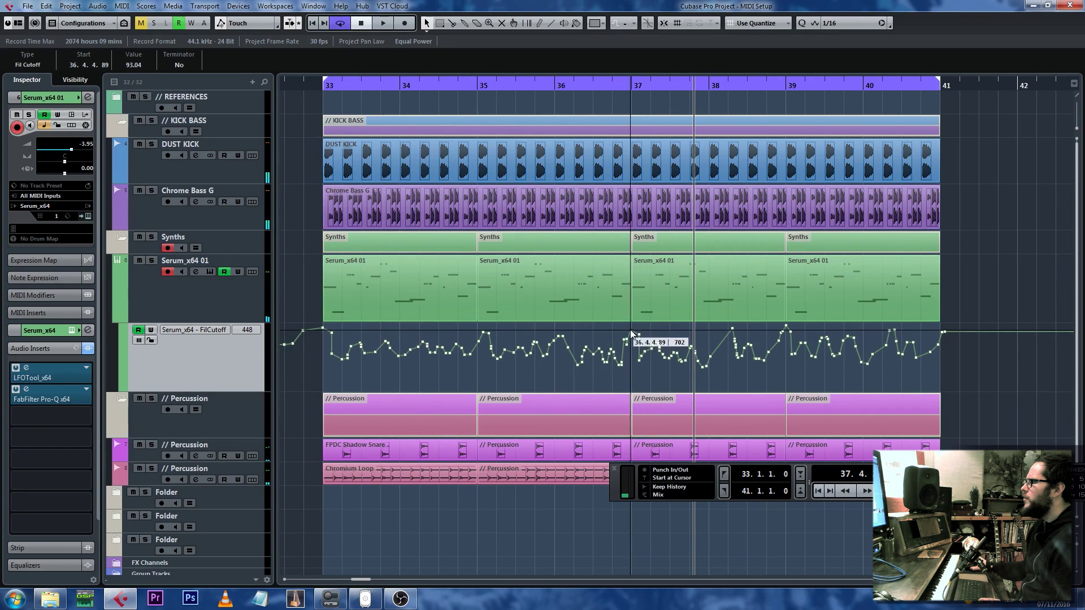
- Raise the filter cutoff peak at 36.4.4.89 to 98.26 and play from just before bar 37
{"action": "left_click", "coordinate": [643, 358]}
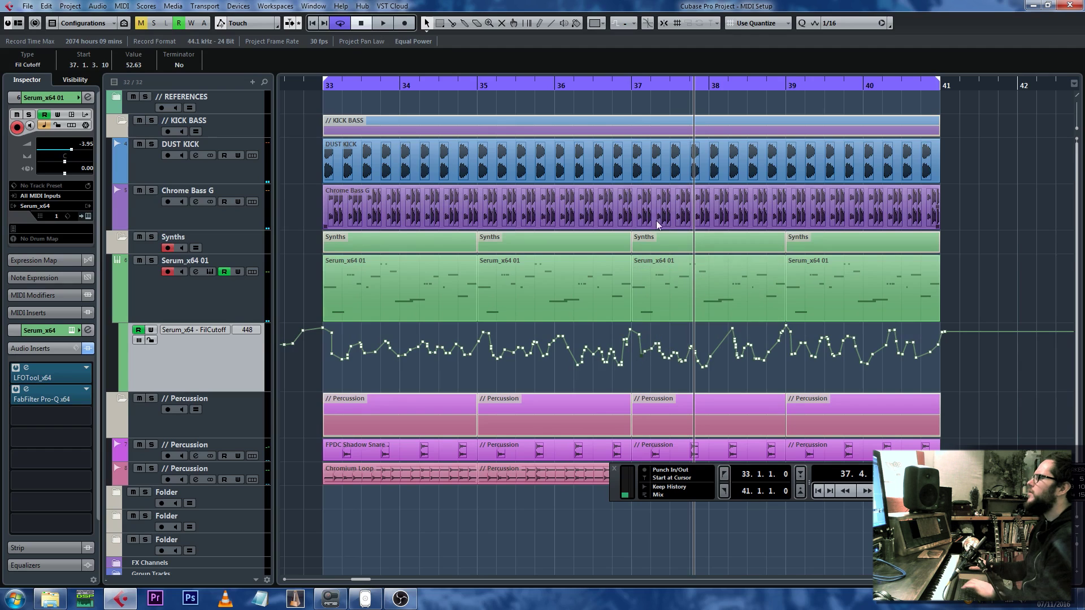
{"action": "left_click", "coordinate": [624, 86]}
{"action": "left_click_drag", "start_coordinate": [630, 333], "coordinate": [630, 329]}
{"action": "key", "text": "space"}
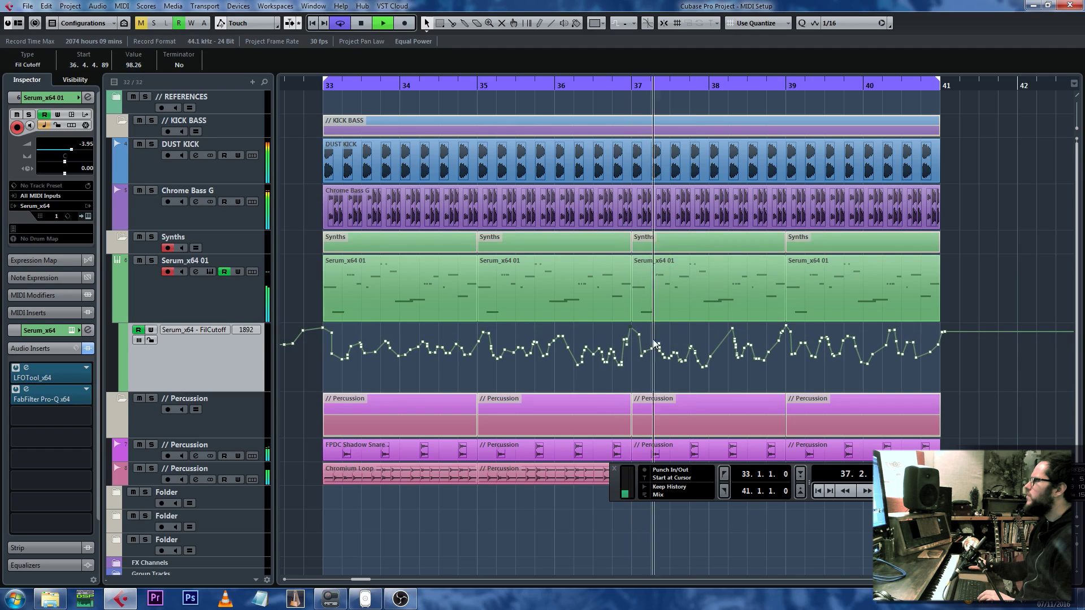
- Listen from bar 39, select the filter cutoff points at the 40.2.2.62 peak, and stop playback
{"action": "left_click", "coordinate": [786, 85]}
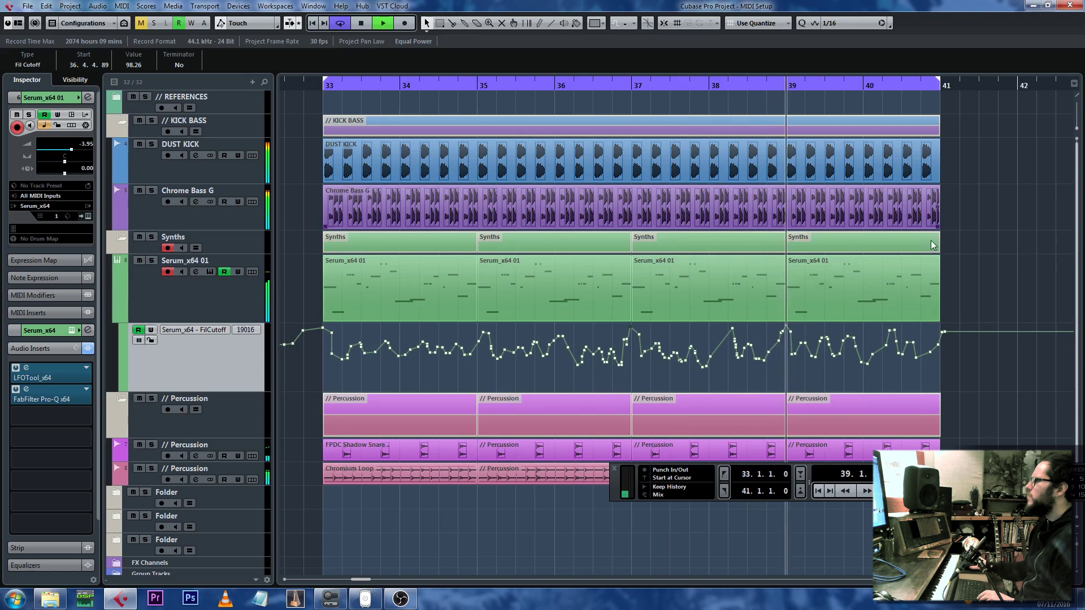
{"action": "left_click", "coordinate": [892, 330]}
{"action": "key", "text": "space"}
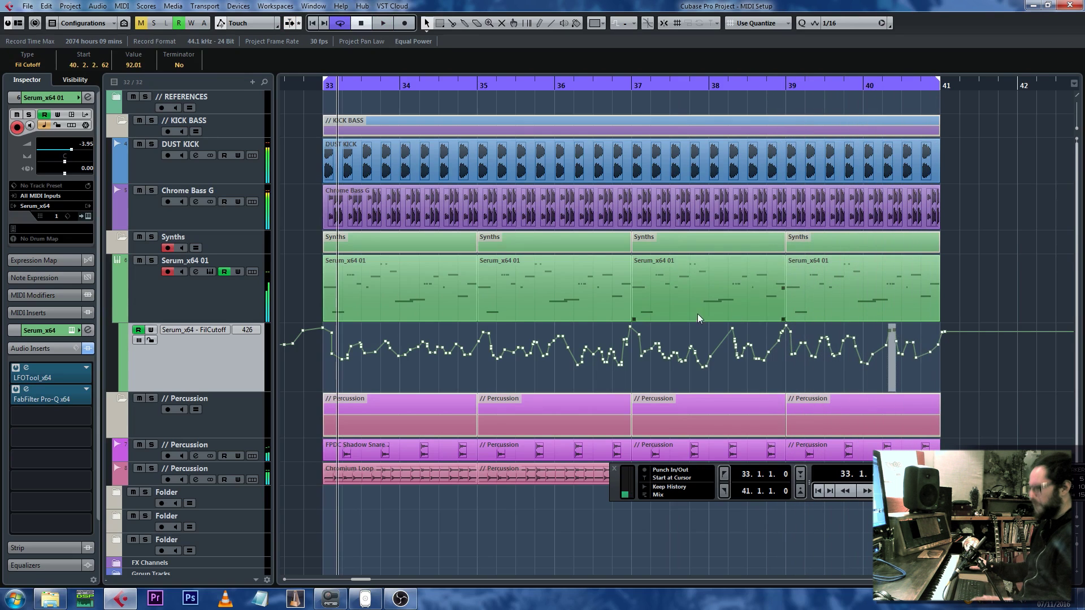
- Open Serum on the Serum_x64 01 track and try out filter resonance changes during playback, ending at 0%
{"action": "left_click", "coordinate": [188, 300]}
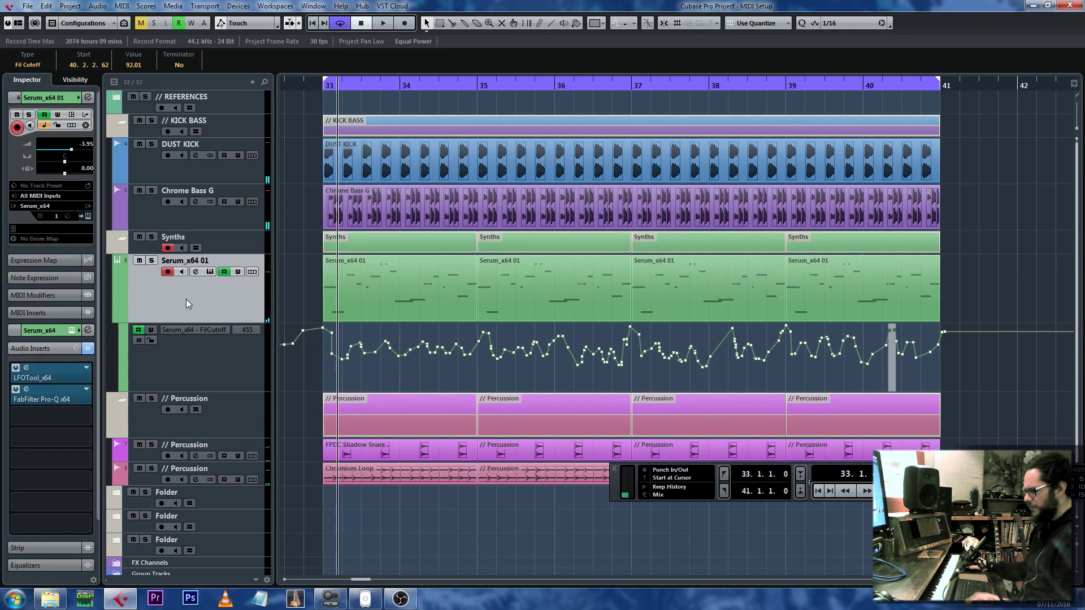
{"action": "key", "text": "e"}
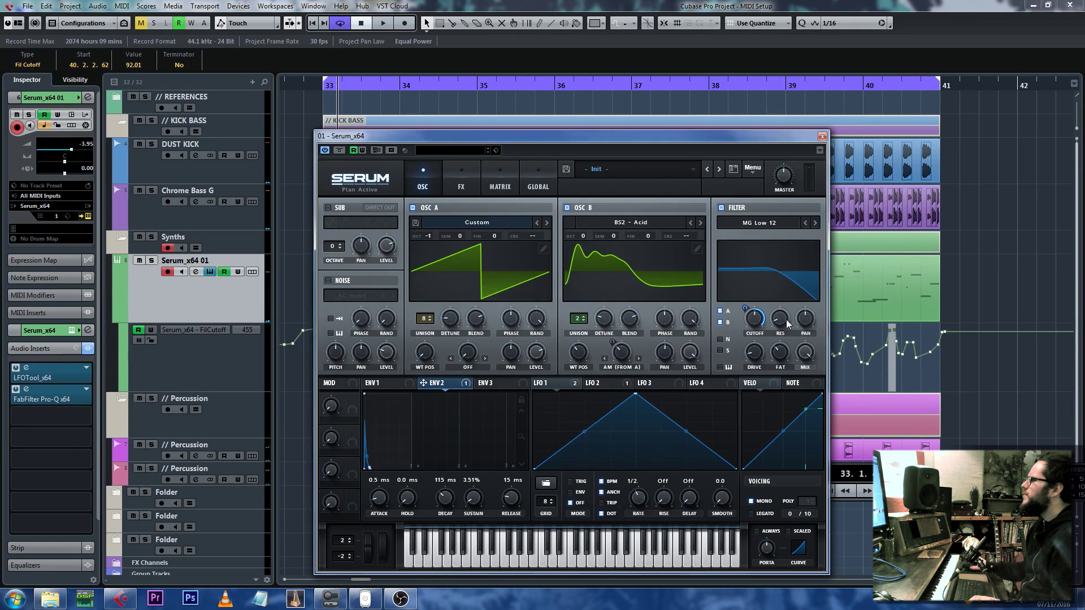
{"action": "key", "text": "space"}
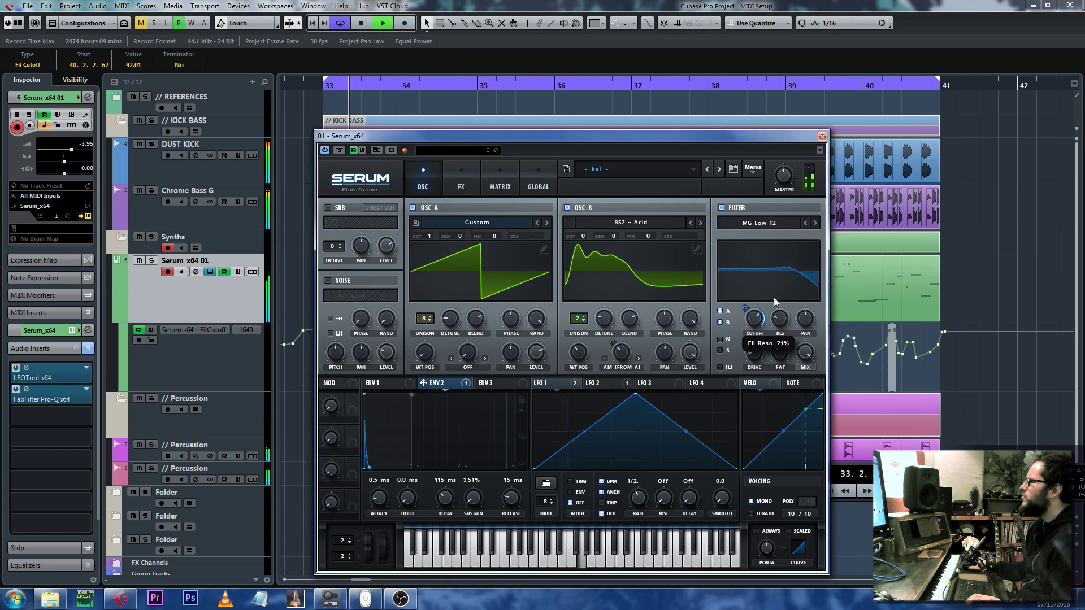
{"action": "left_click_drag", "start_coordinate": [768, 282], "coordinate": [732, 255]}
{"action": "mouse_move", "coordinate": [722, 293]}
{"action": "left_mouse_down"}
{"action": "mouse_move", "coordinate": [727, 209]}
{"action": "mouse_move", "coordinate": [719, 290]}
{"action": "left_mouse_up"}
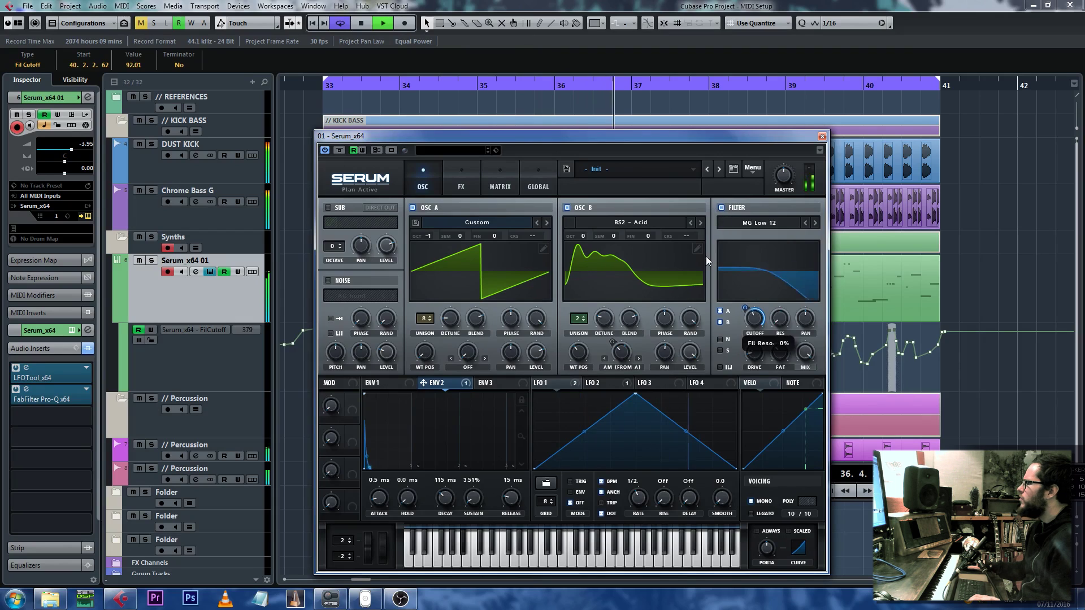
{"action": "key", "text": "space"}
- Record a pass of filter resonance automation from before bar 33 to bar 41, with automation write on and cycle off
{"action": "left_click", "coordinate": [294, 82]}
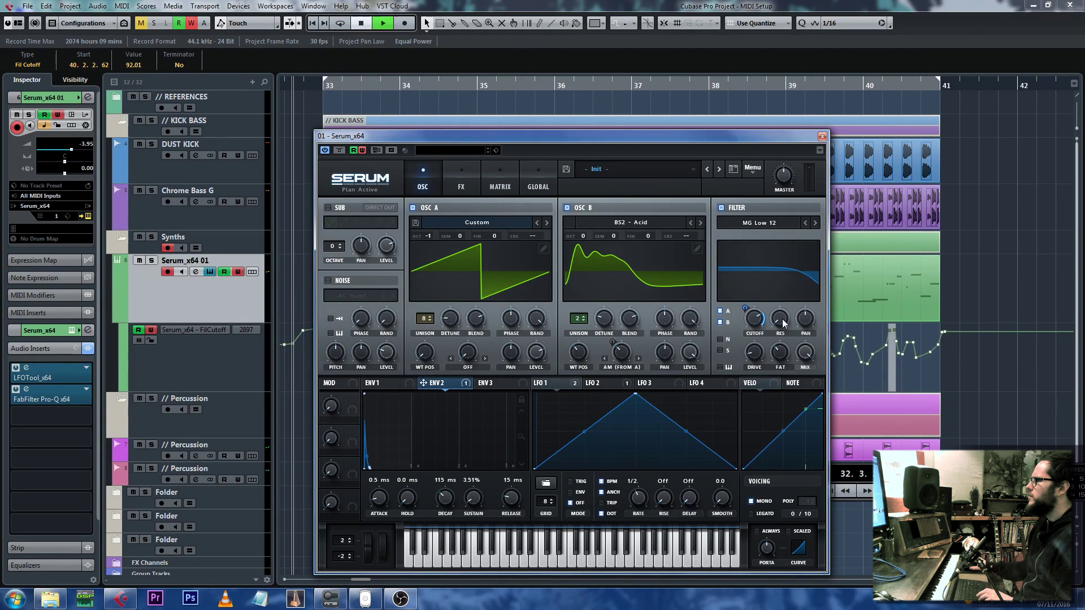
{"action": "key", "text": "space"}
{"action": "mouse_move", "coordinate": [782, 323]}
{"action": "left_mouse_down"}
{"action": "mouse_move", "coordinate": [755, 186]}
{"action": "mouse_move", "coordinate": [734, 290]}
{"action": "mouse_move", "coordinate": [773, 249]}
{"action": "mouse_move", "coordinate": [764, 222]}
{"action": "mouse_move", "coordinate": [769, 322]}
{"action": "left_mouse_up"}
{"action": "key", "text": "space"}
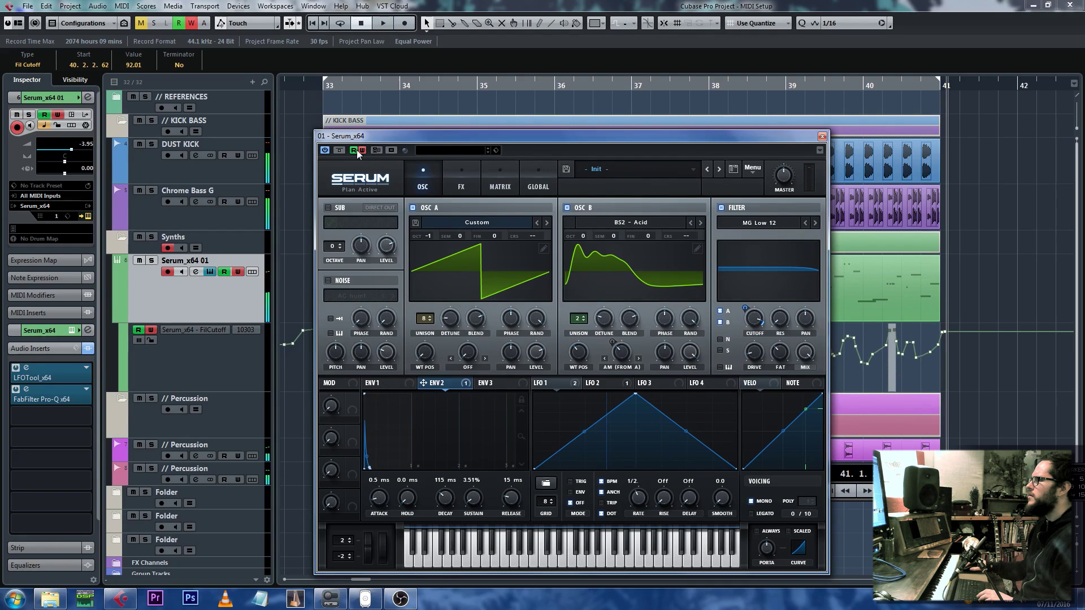
- Turn automation write off, play back the resonance pass from just before bar 33, and close the Serum window
{"action": "left_click", "coordinate": [313, 90]}
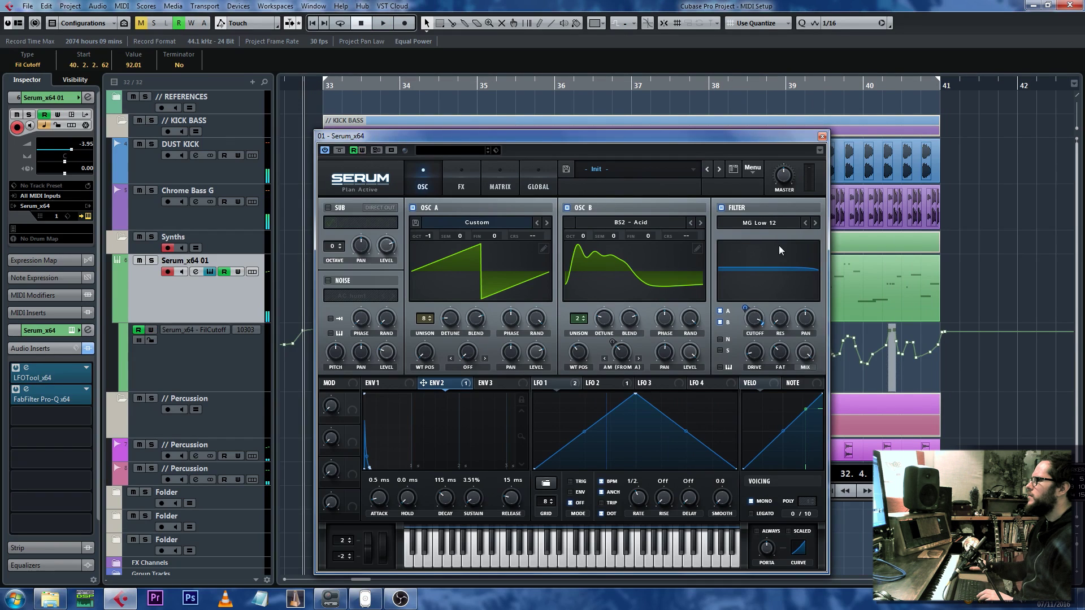
{"action": "key", "text": "space"}
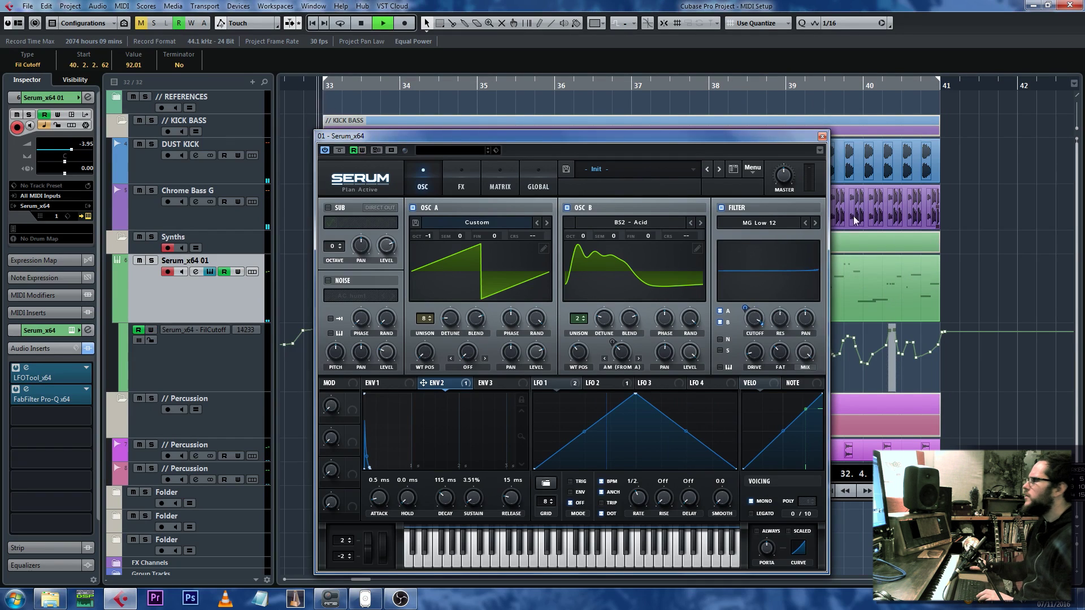
{"action": "left_click", "coordinate": [822, 136]}
{"action": "key", "text": "space"}
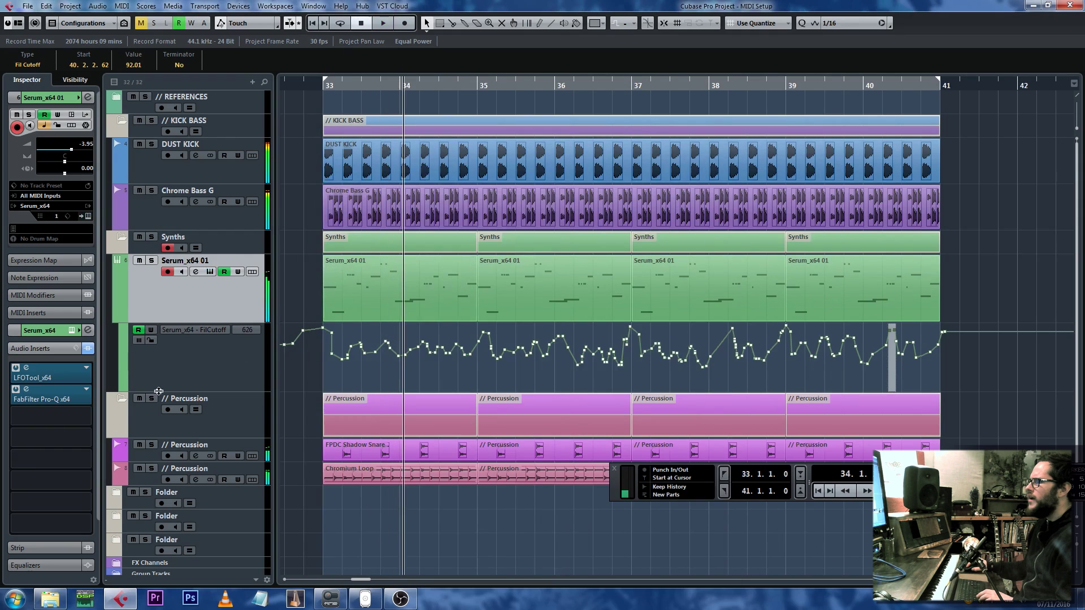
- Show the Fil Reso automation lane beneath the filter cutoff lane and listen to the recorded resonance movement
{"action": "left_click", "coordinate": [123, 388]}
{"action": "left_click_drag", "start_coordinate": [388, 392], "coordinate": [402, 403]}
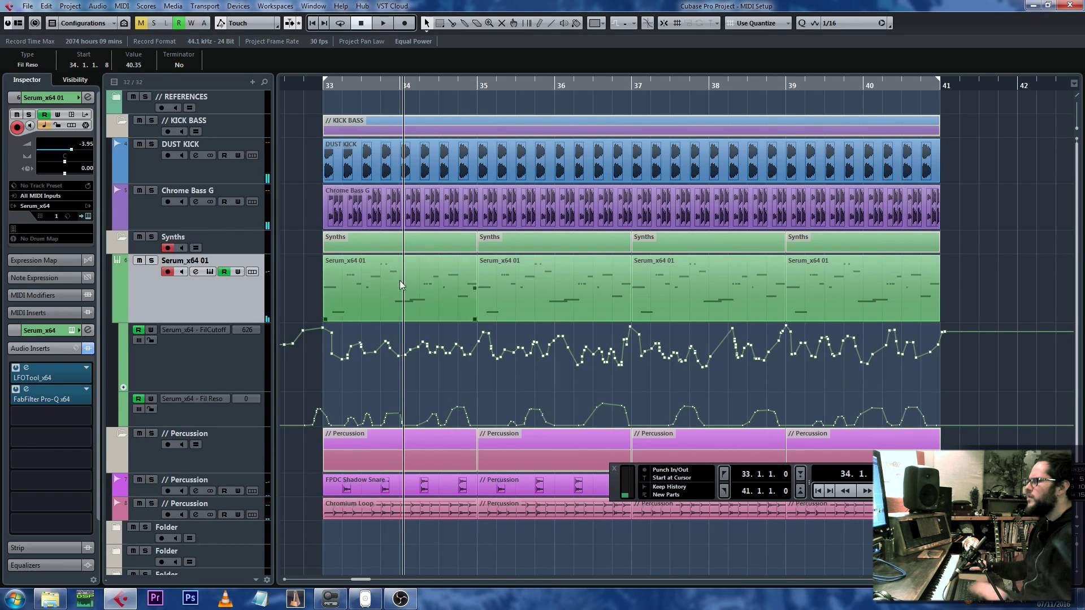
{"action": "key", "text": "space"}
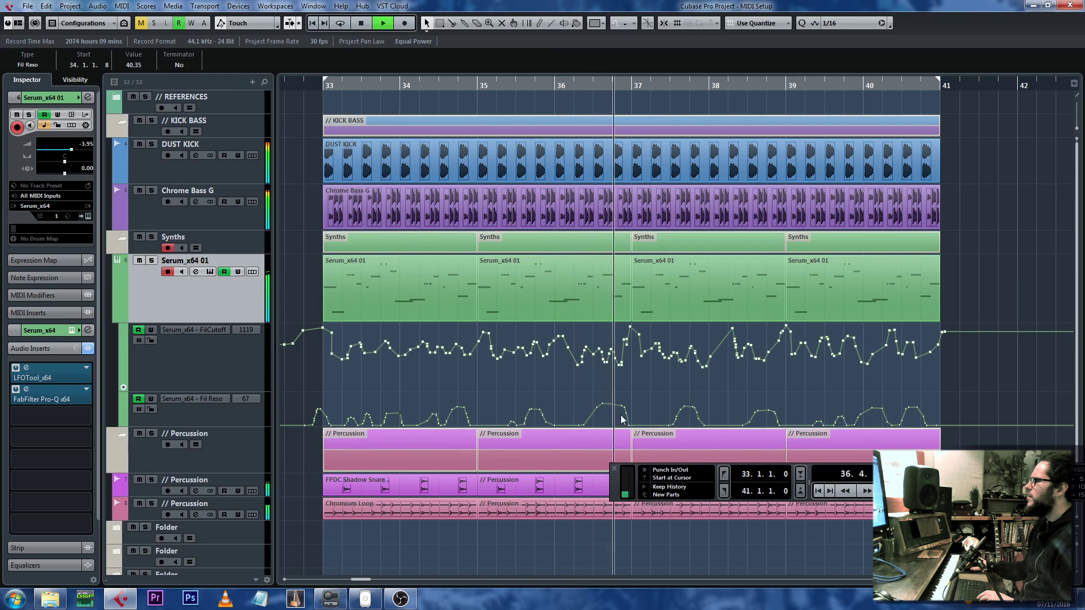
{"action": "key", "text": "space"}
- Clean up the Fil Reso points at the start of bar 33 and replay the loop from just before it
{"action": "left_click_drag", "start_coordinate": [316, 396], "coordinate": [334, 425]}
{"action": "left_click", "coordinate": [335, 404]}
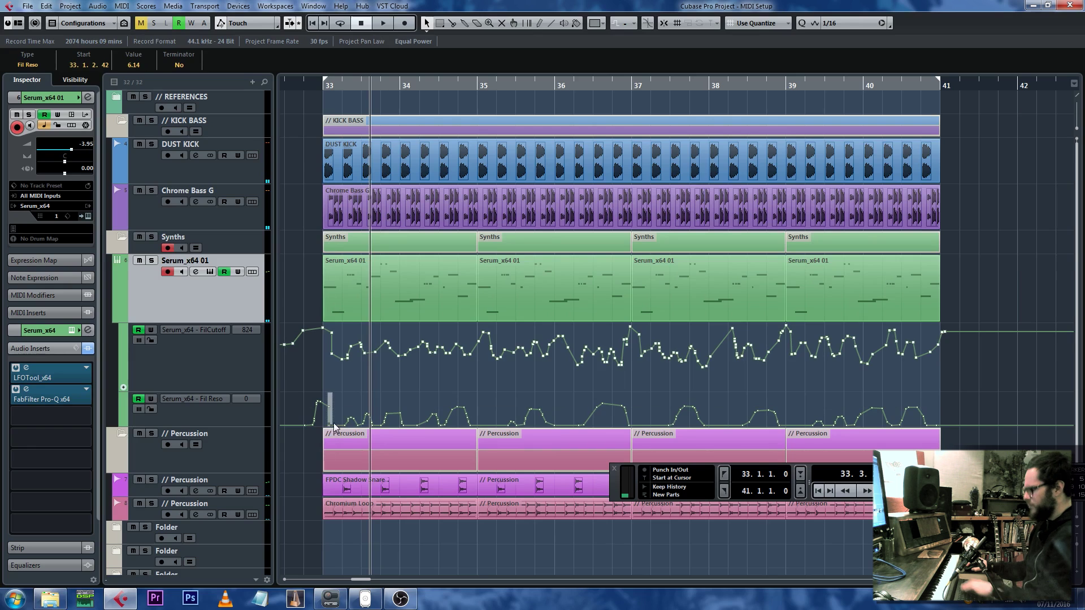
{"action": "left_click_drag", "start_coordinate": [314, 89], "coordinate": [313, 86]}
{"action": "key", "text": "space"}
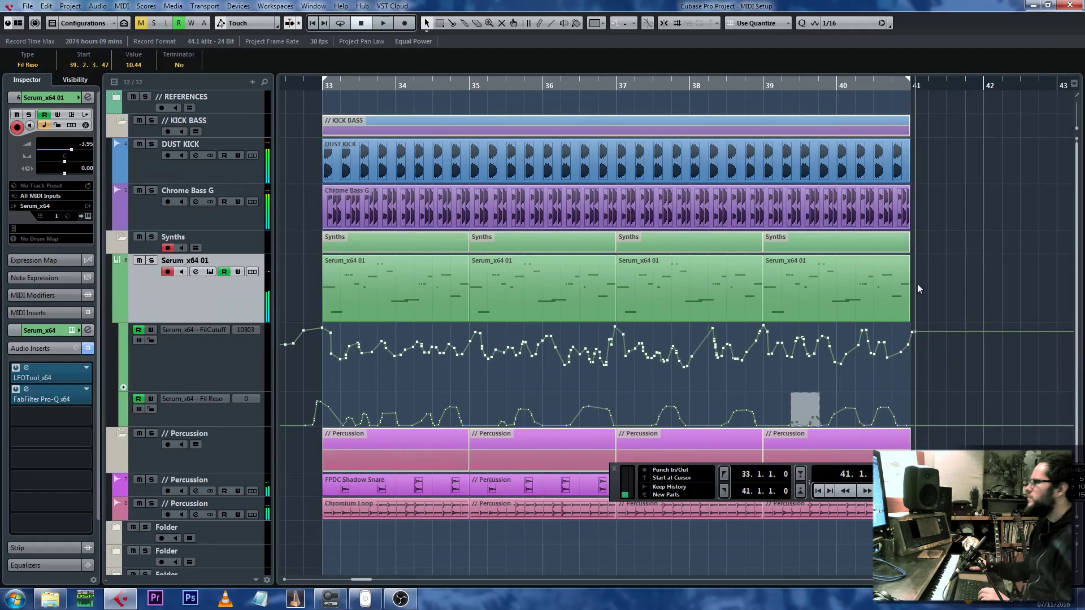
- Select the four Serum_x64 01 parts, return to bar 33, and solo the Serum_x64 01 track
{"action": "left_click_drag", "start_coordinate": [956, 283], "coordinate": [388, 286]}
{"action": "key", "text": "KP_1"}
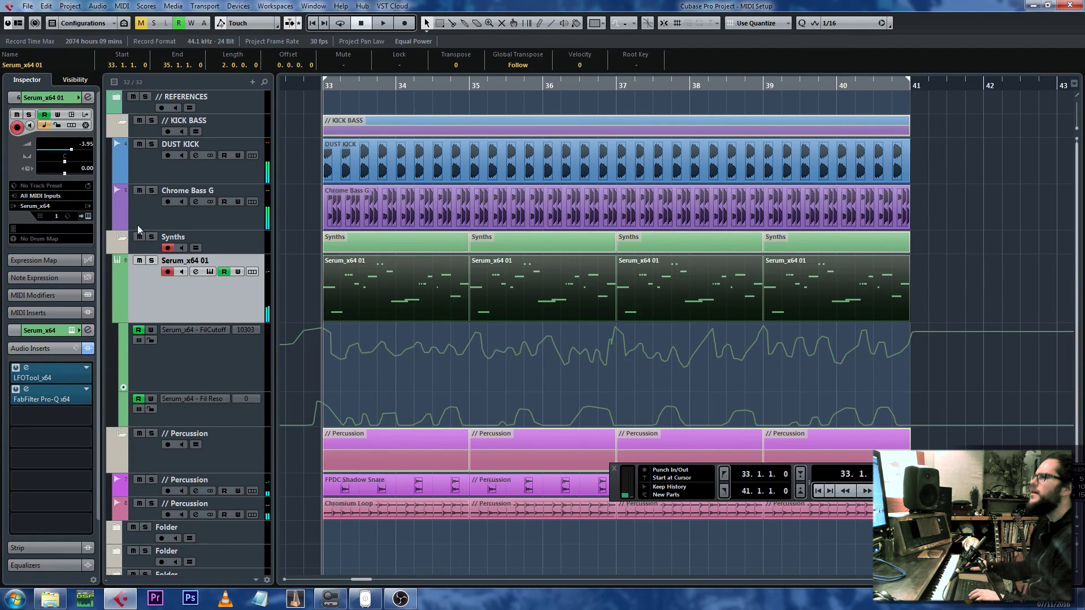
{"action": "left_click", "coordinate": [85, 216]}
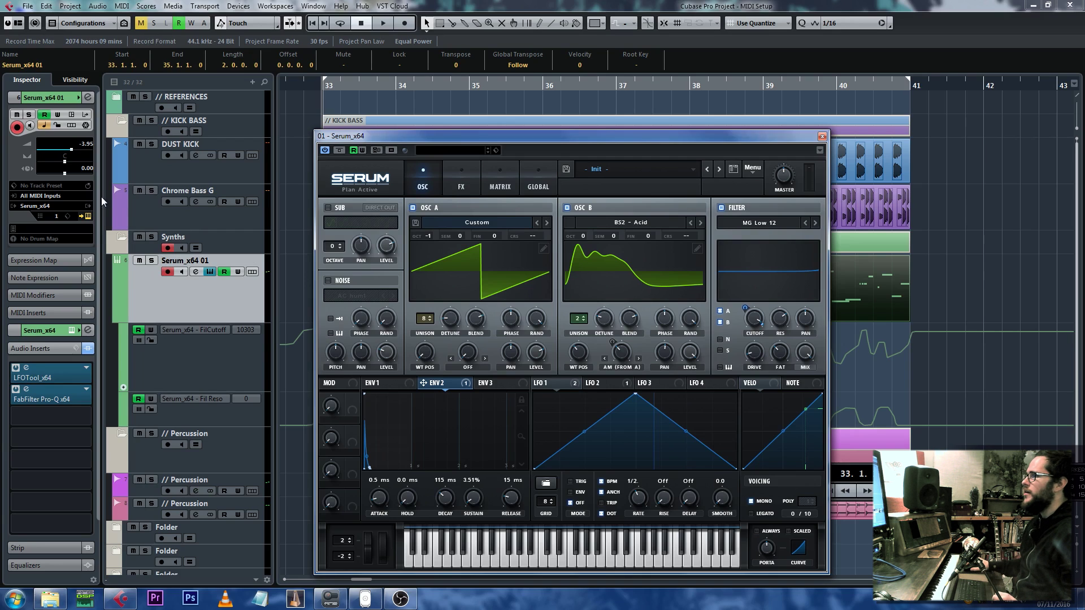
{"action": "left_click", "coordinate": [153, 261]}
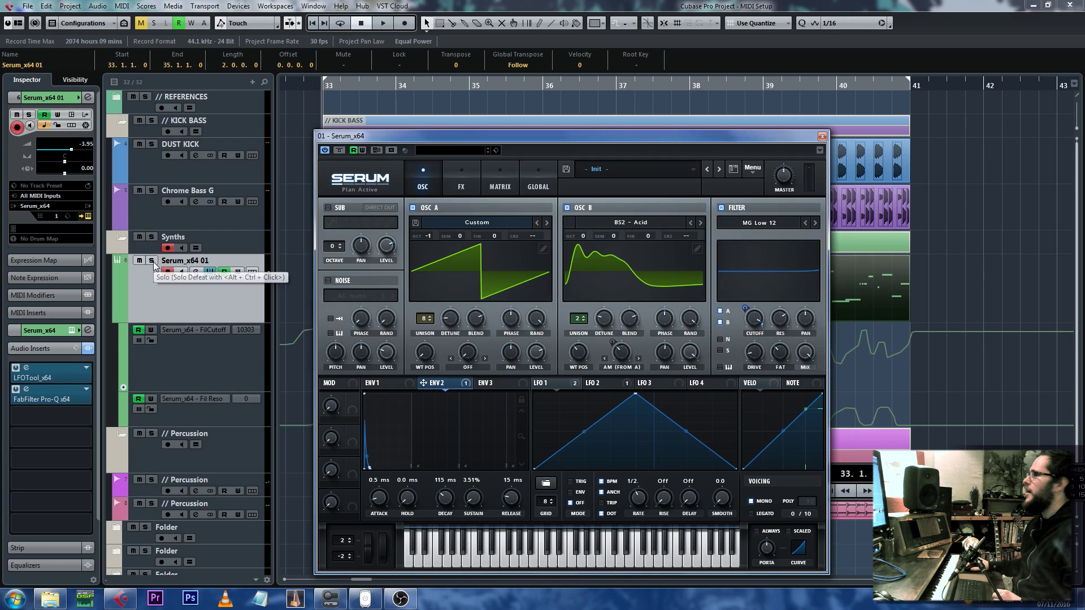
{"action": "left_click", "coordinate": [822, 136]}
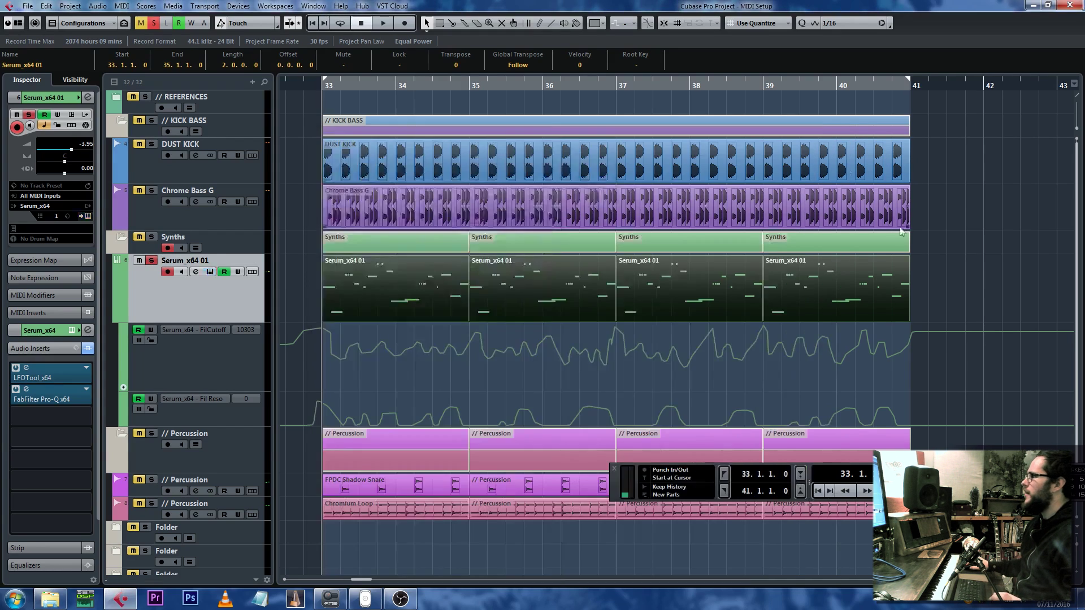
{"action": "left_click", "coordinate": [966, 274]}
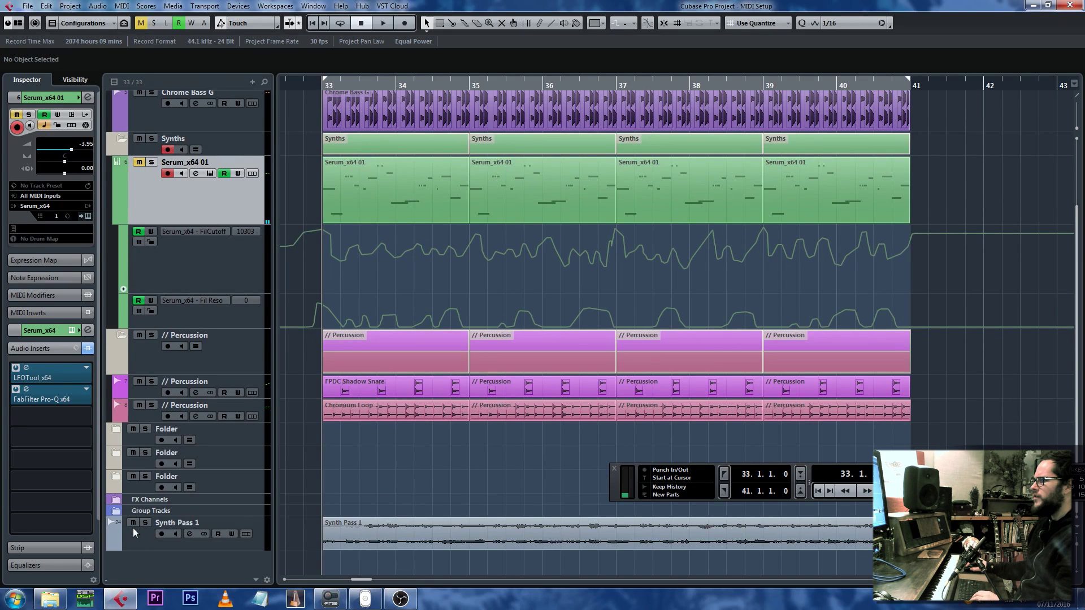
- Move the transport panel clear of the Synth Pass 1 clip and colour that audio track gold
{"action": "left_click", "coordinate": [141, 551]}
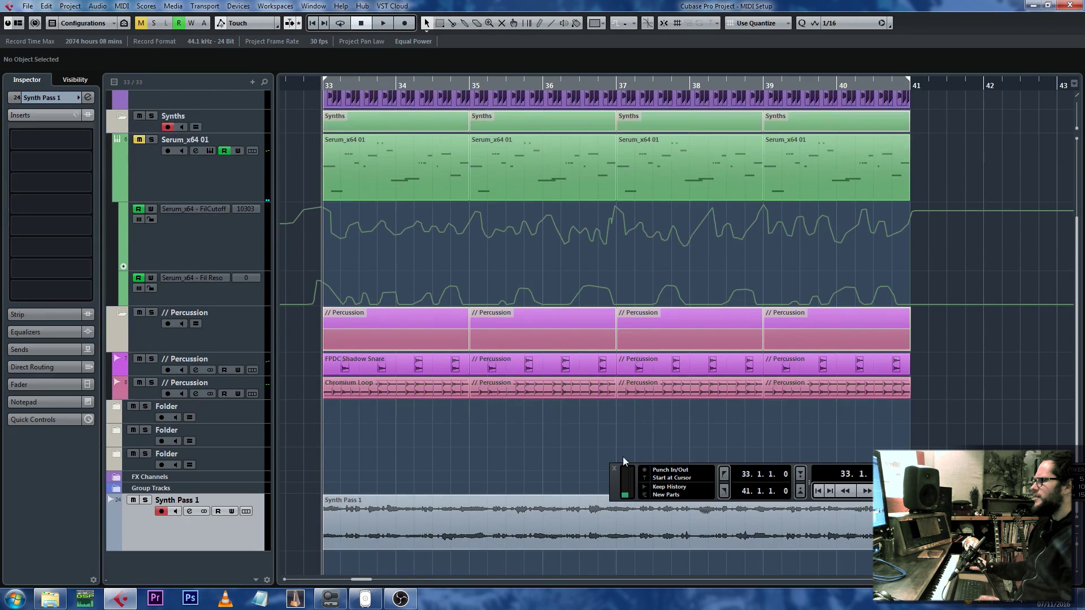
{"action": "left_click_drag", "start_coordinate": [620, 493], "coordinate": [618, 435]}
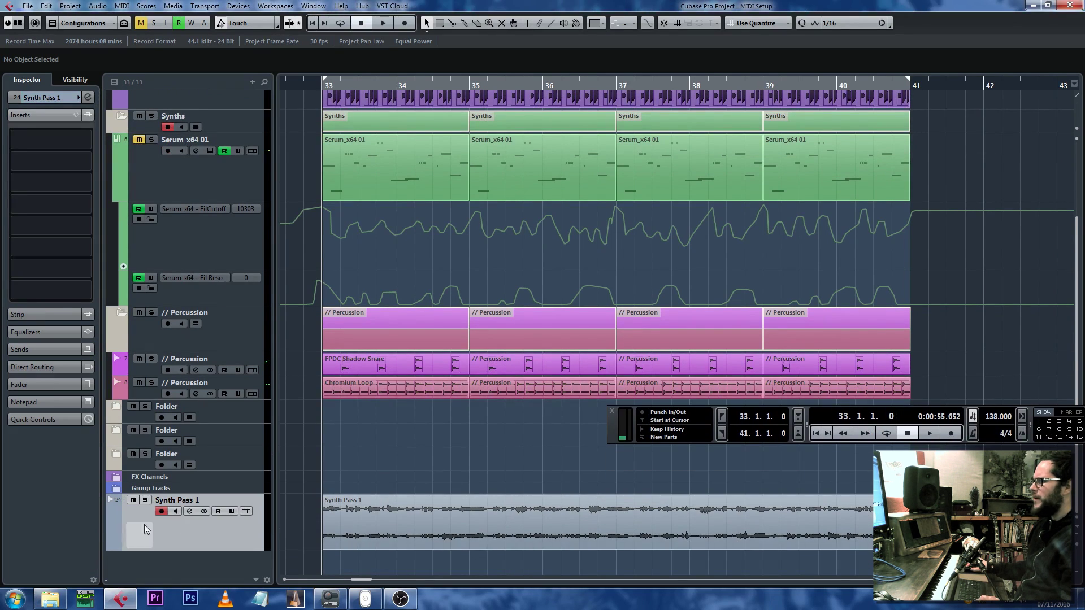
{"action": "left_click", "coordinate": [111, 516]}
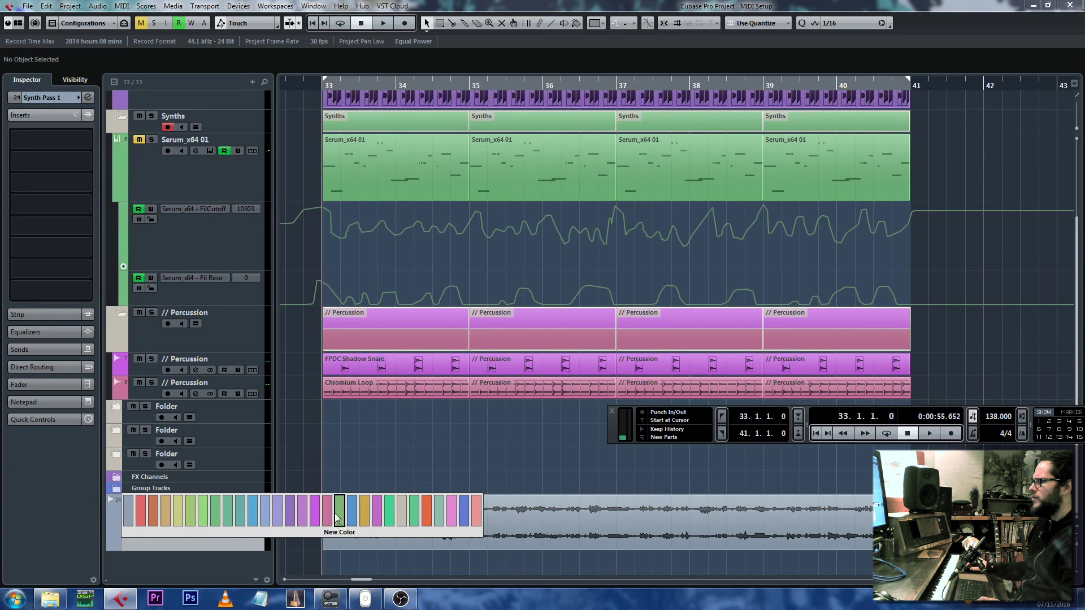
{"action": "left_click", "coordinate": [365, 515]}
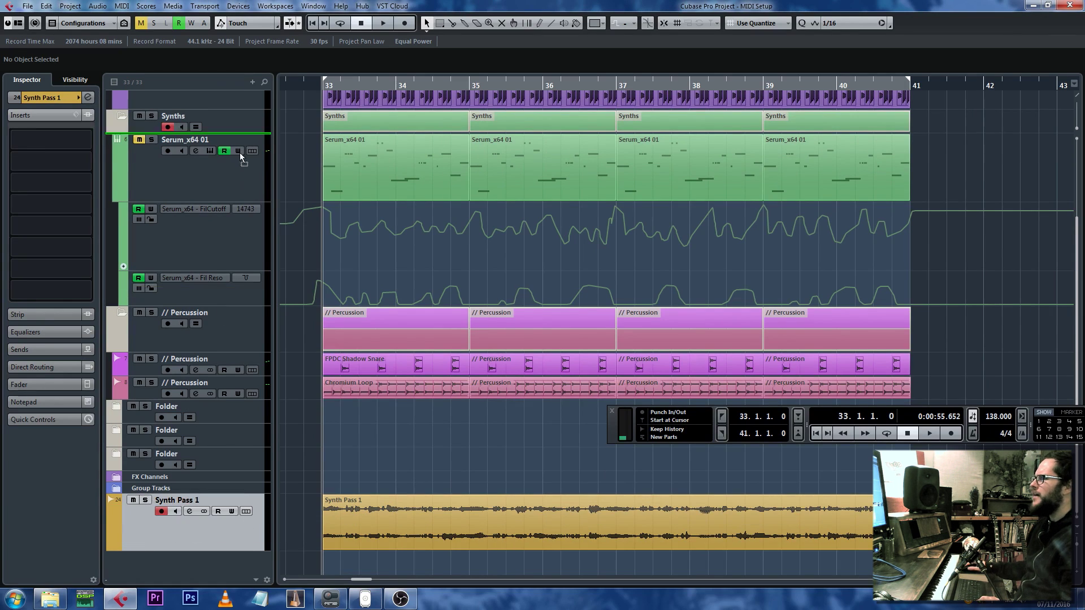
- Move the Synth Pass 1 track into the first empty folder below the percussion tracks and mute that folder
{"action": "scroll", "coordinate": [240, 161], "scroll_direction": "up", "scroll_amount": 3}
{"action": "scroll", "coordinate": [231, 498], "scroll_direction": "down", "scroll_amount": 1}
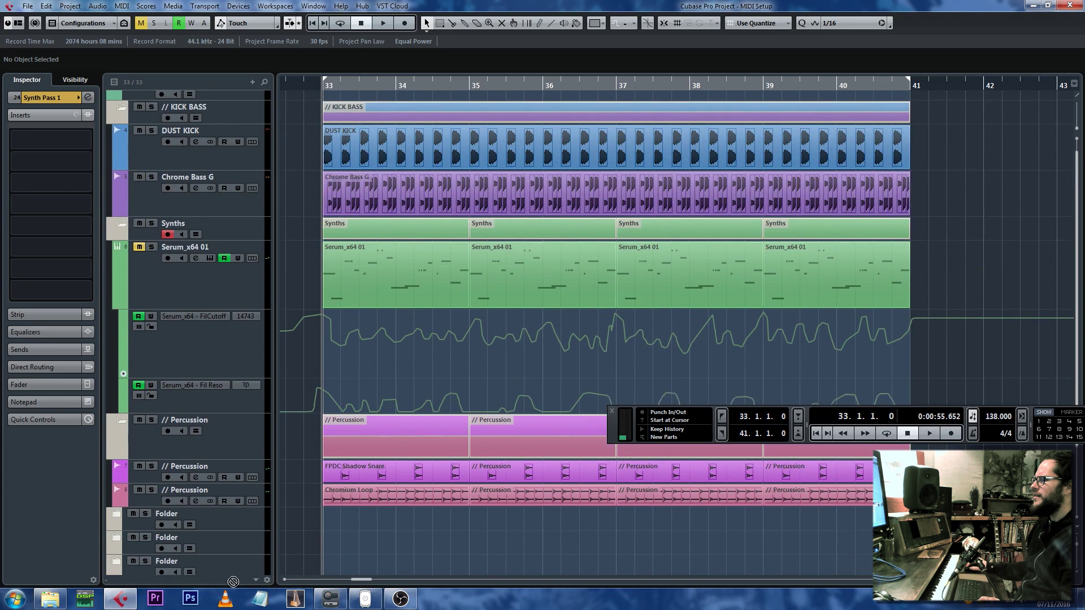
{"action": "left_click_drag", "start_coordinate": [229, 514], "coordinate": [231, 510]}
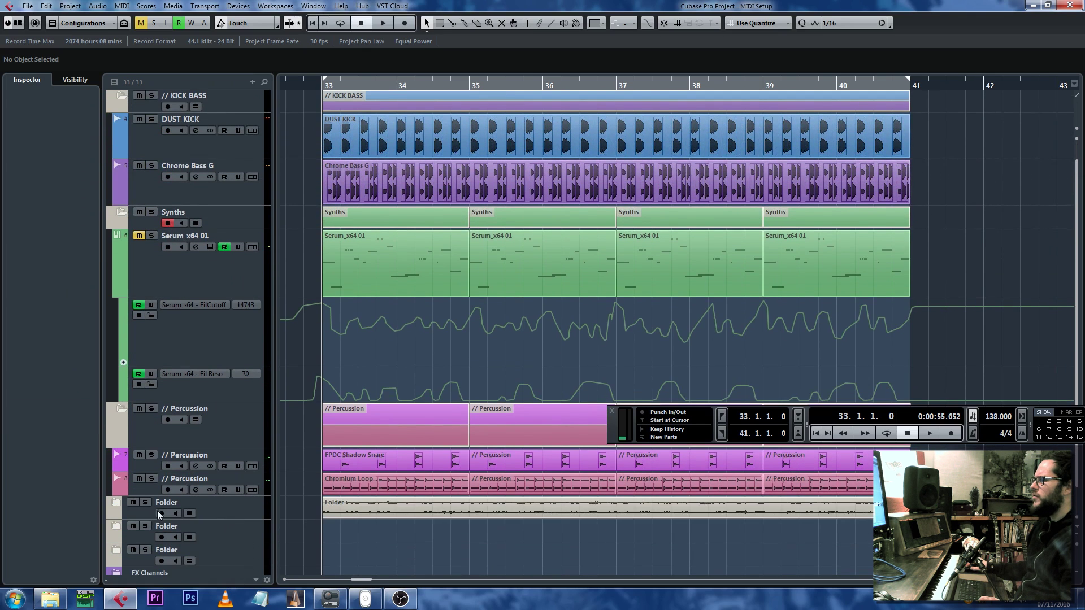
{"action": "left_click", "coordinate": [120, 506]}
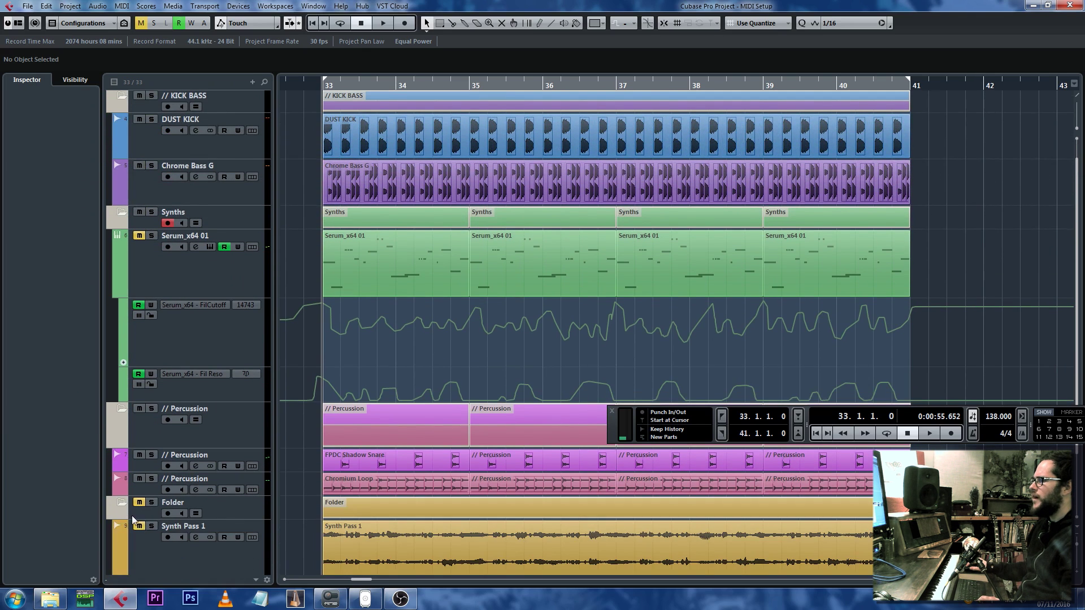
{"action": "left_click", "coordinate": [122, 504]}
- Rename the folder holding Synth Pass 1 to Synth Audio and unmute the Serum_x64 01 track
{"action": "double_click", "coordinate": [178, 505]}
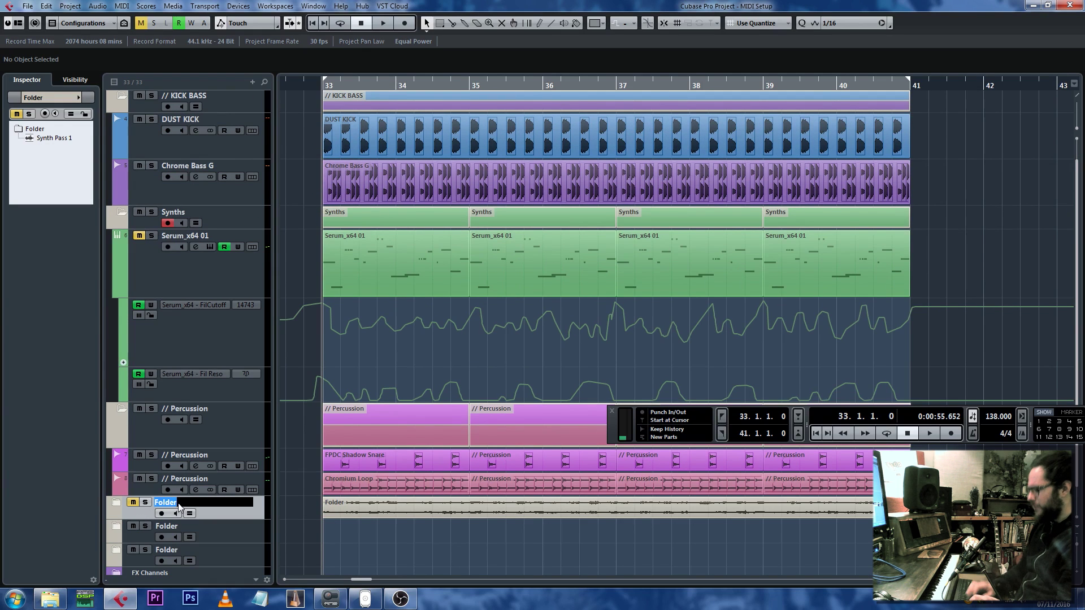
{"action": "type", "text": "Synth Audio"}
{"action": "key", "text": "Return"}
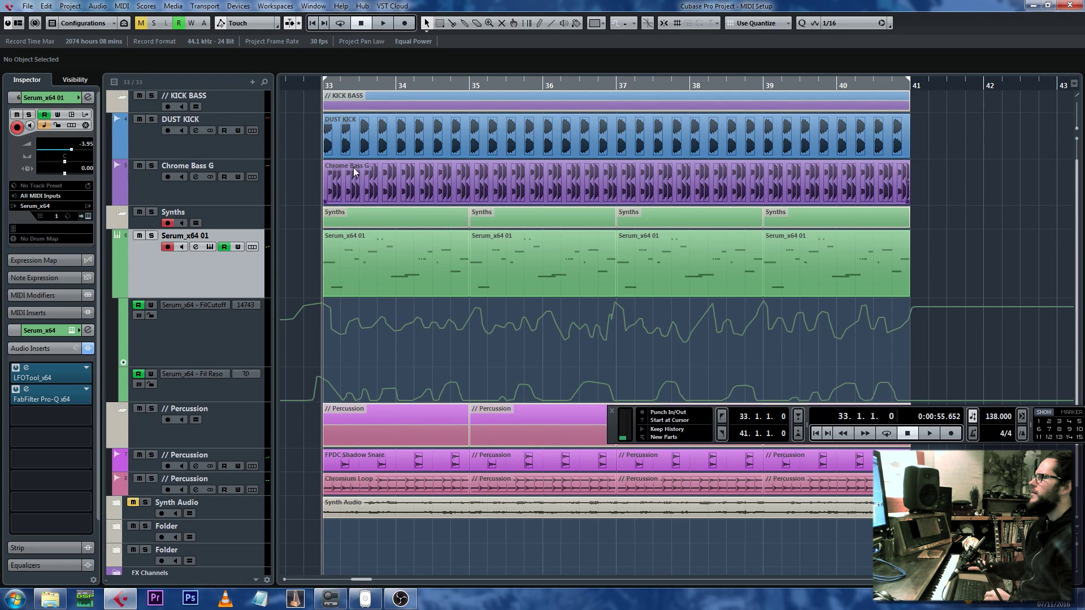
- Reopen Serum and audition oscillator B's FM (from A) and AM (from A) warp modes while the loop plays
{"action": "key", "text": "e"}
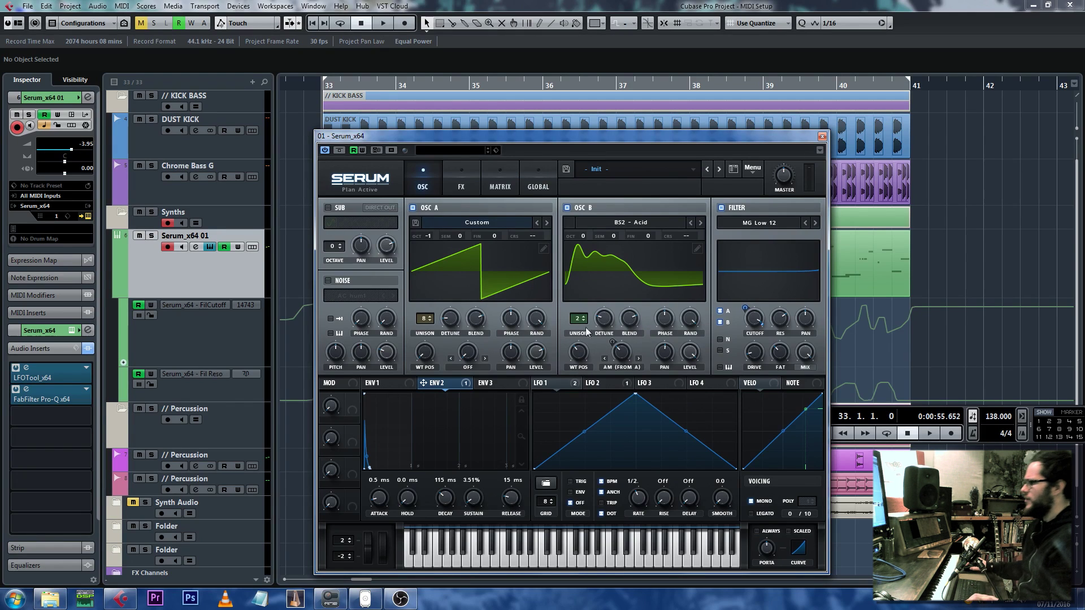
{"action": "key", "text": "space"}
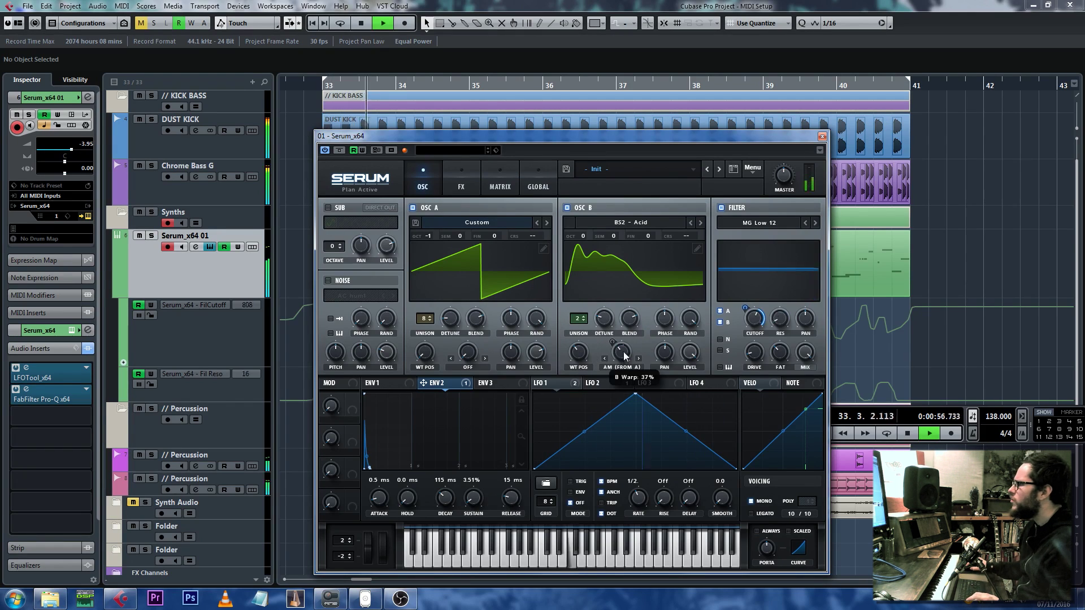
{"action": "key", "text": "space"}
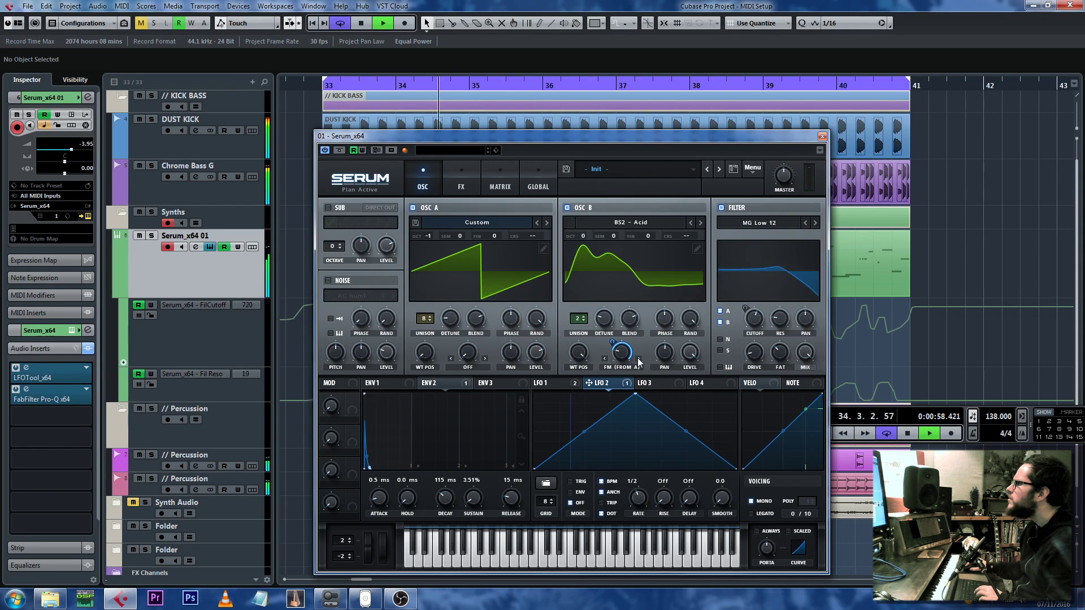
{"action": "left_click", "coordinate": [640, 362]}
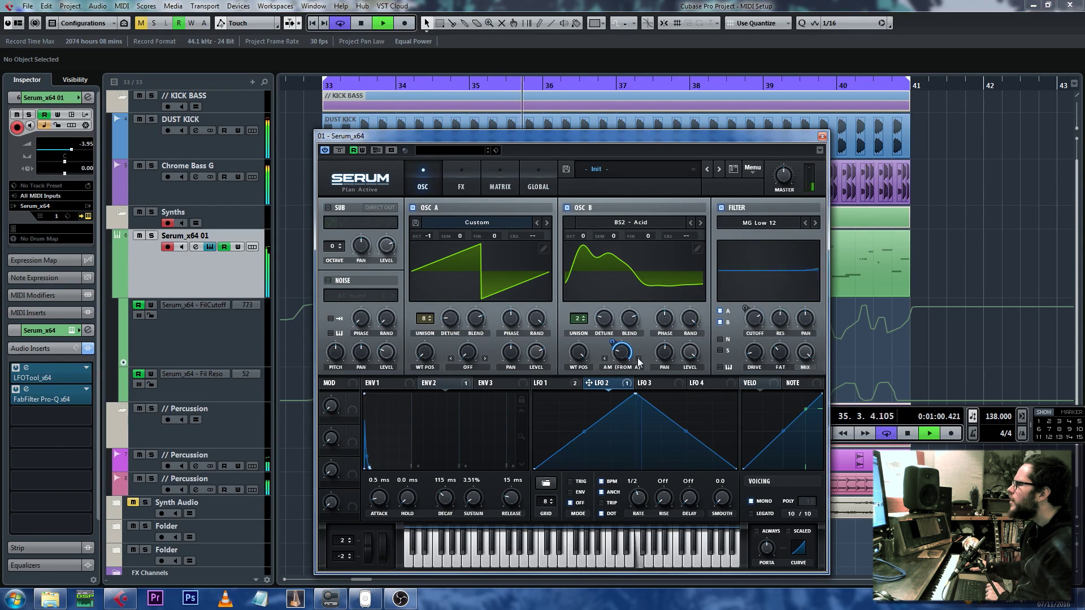
- Try the FM (Noise) and Sync warp modes on oscillator B, reducing LFO 2's modulation depth on the warp in Sync mode
{"action": "left_click", "coordinate": [639, 361]}
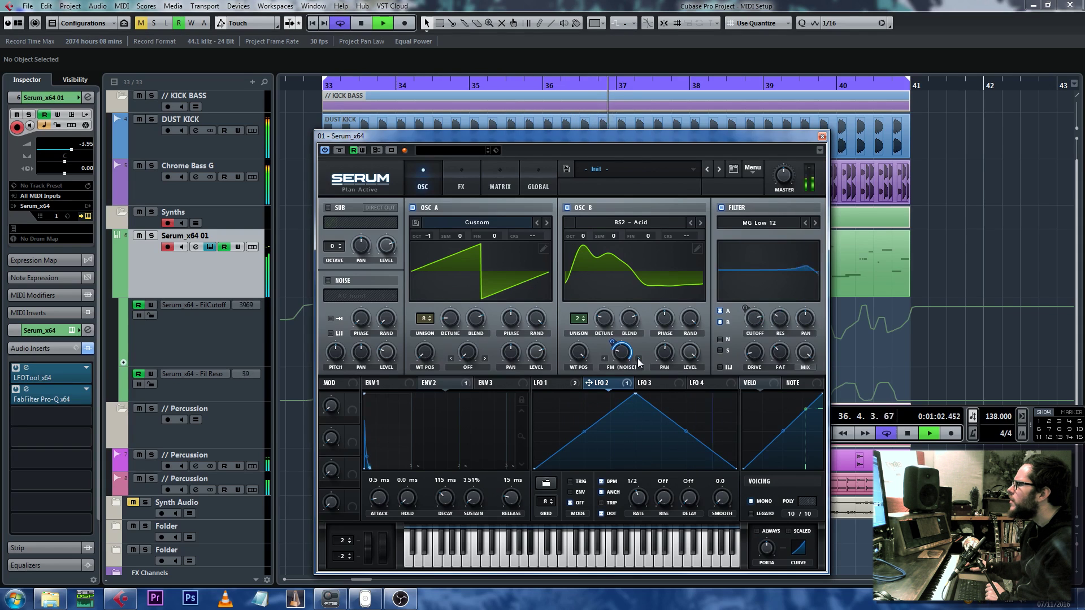
{"action": "left_click", "coordinate": [638, 361]}
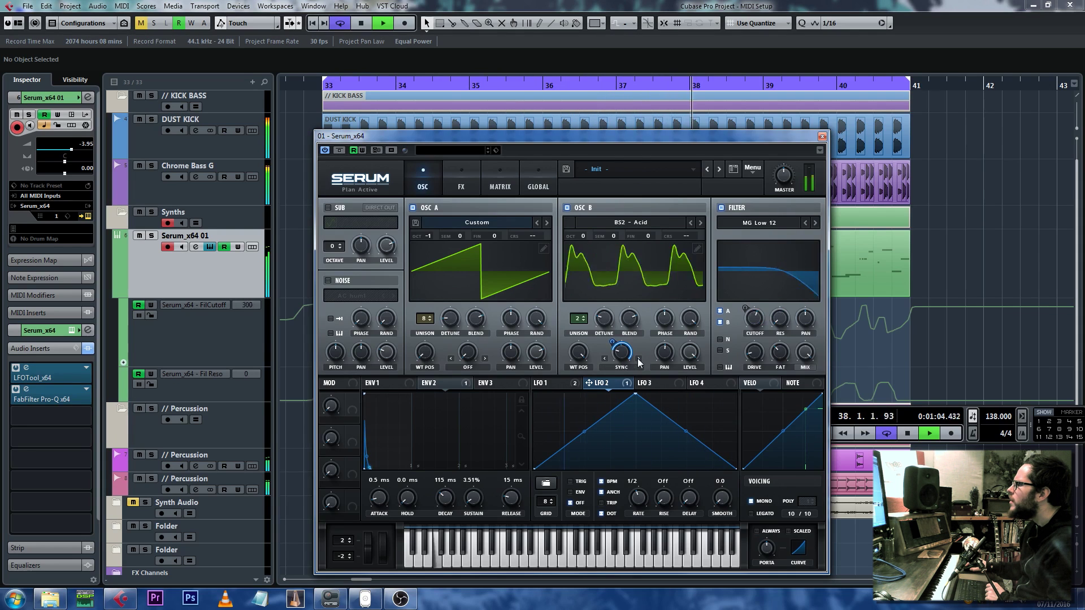
{"action": "left_click_drag", "start_coordinate": [613, 342], "coordinate": [605, 370]}
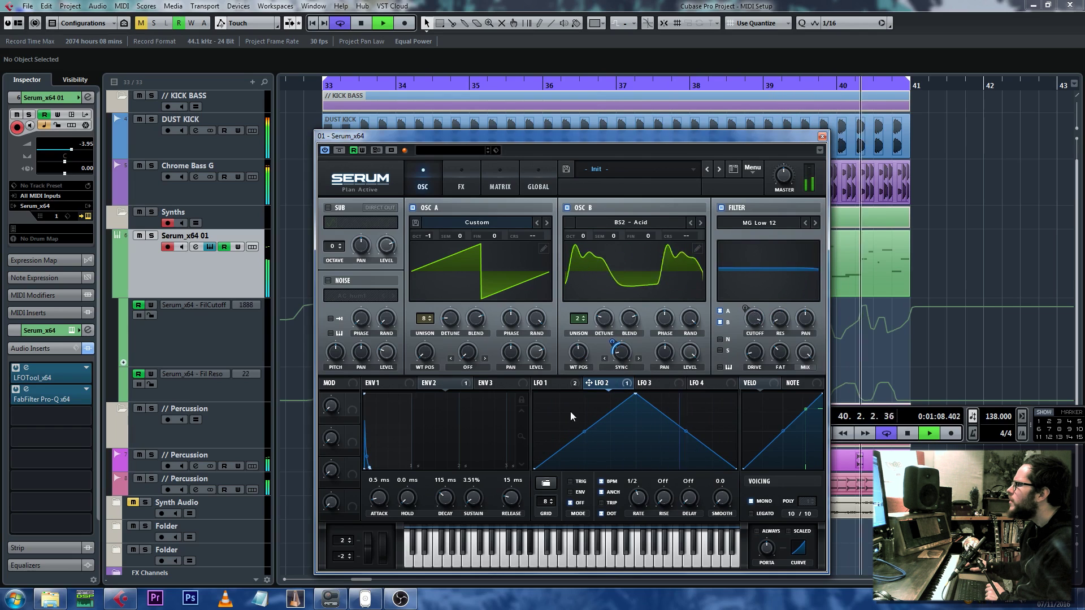
- Set oscillator B's unison to 7 voices, increase LFO 2's depth on its warp and try out the unison detune
{"action": "left_click_drag", "start_coordinate": [578, 318], "coordinate": [582, 306]}
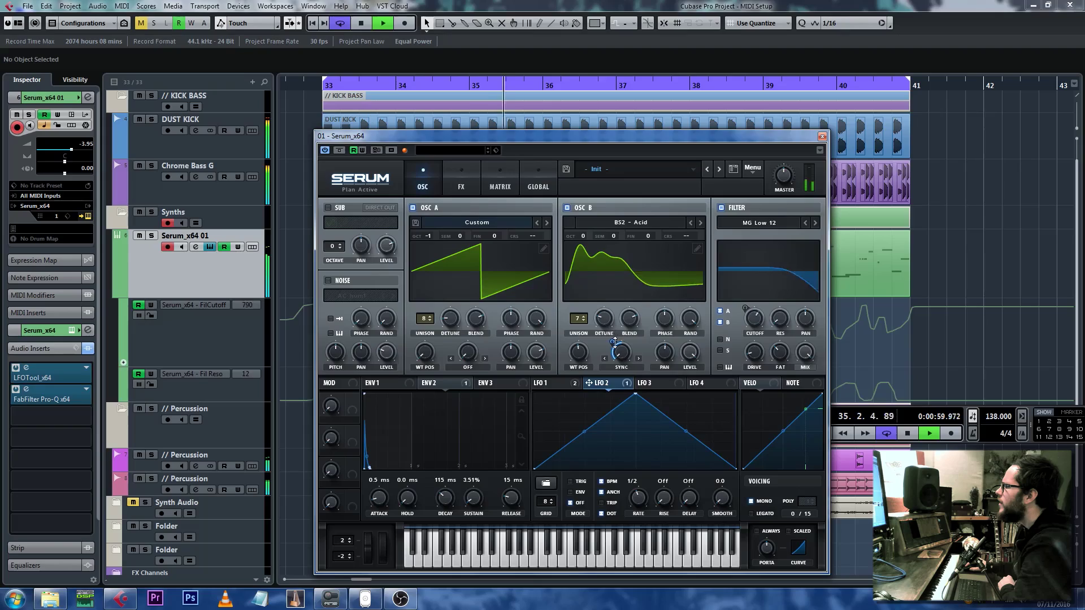
{"action": "left_click_drag", "start_coordinate": [614, 342], "coordinate": [612, 336]}
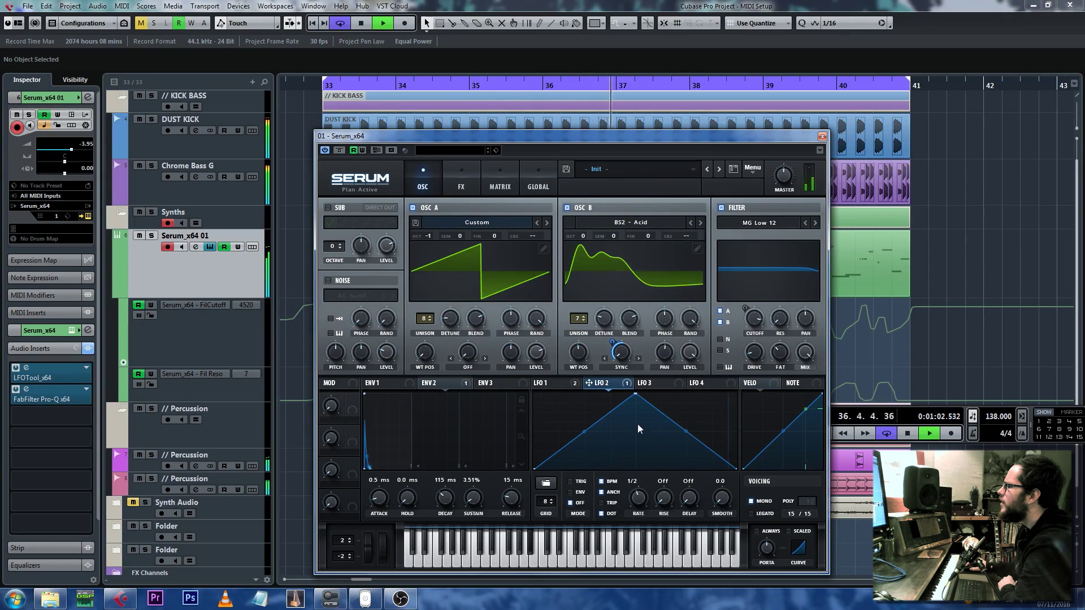
{"action": "left_click_drag", "start_coordinate": [604, 319], "coordinate": [606, 234]}
{"action": "left_click_drag", "start_coordinate": [603, 295], "coordinate": [604, 308]}
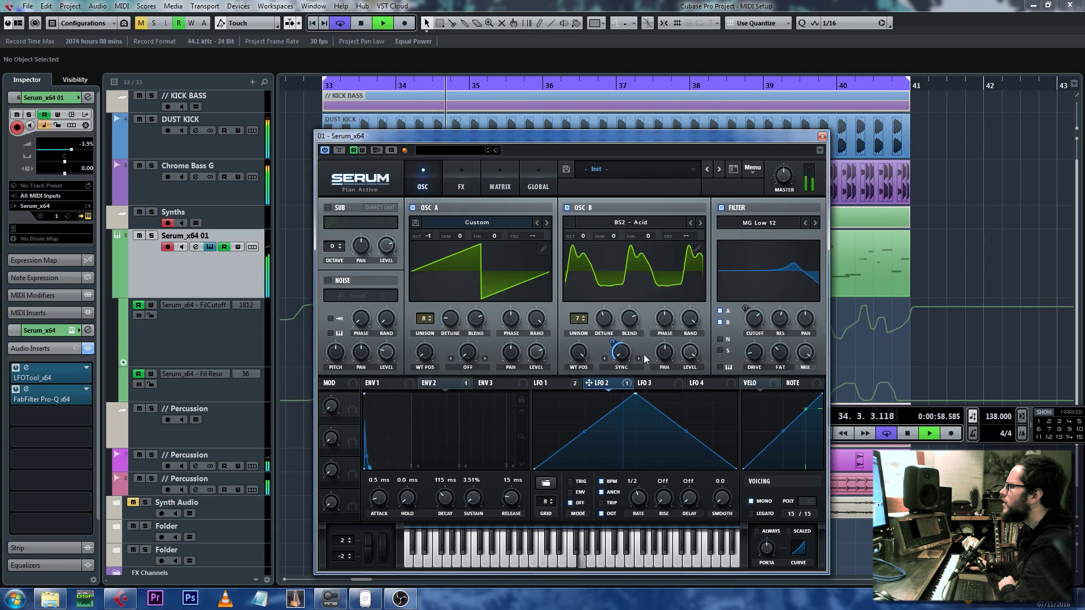
- Set oscillator B's warp mode to Asym - after trying the Bend - and Bend +/- modes
{"action": "left_click", "coordinate": [639, 359]}
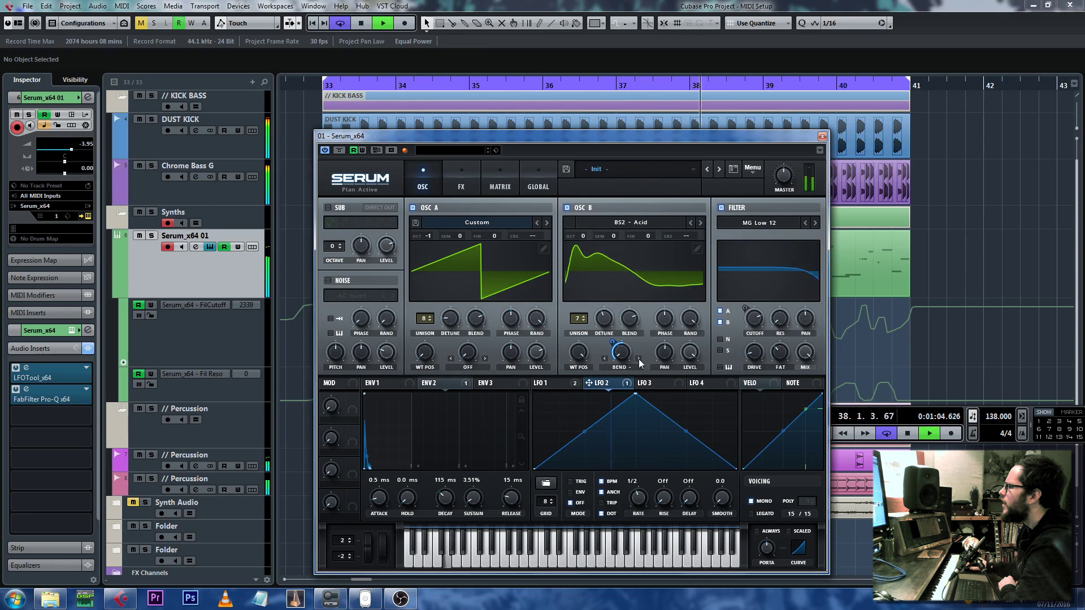
{"action": "left_click", "coordinate": [640, 359]}
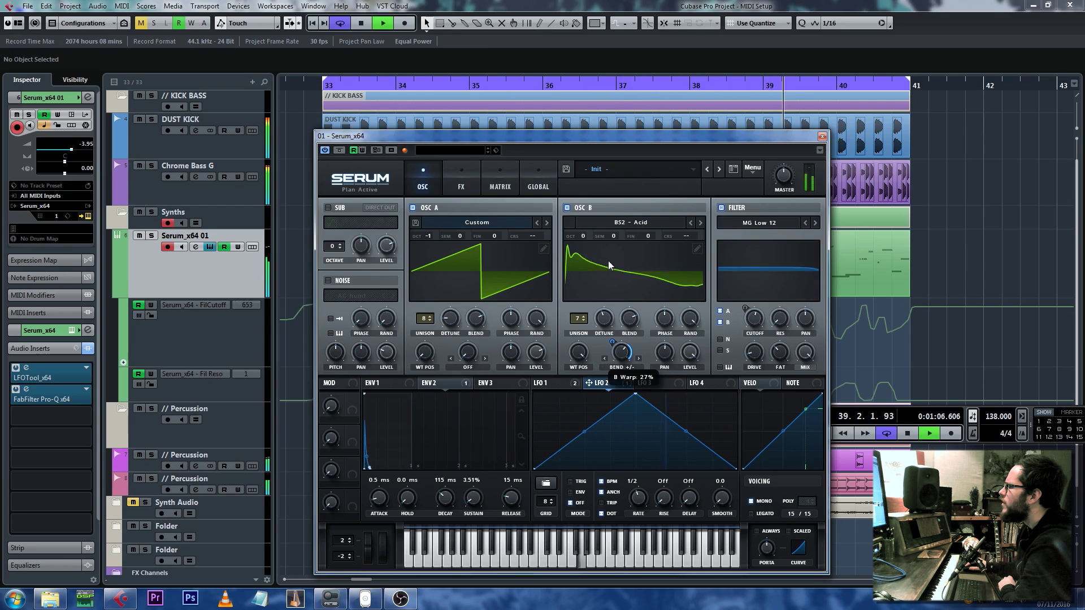
{"action": "left_click_drag", "start_coordinate": [621, 354], "coordinate": [617, 306]}
{"action": "left_click", "coordinate": [639, 358]}
{"action": "left_click", "coordinate": [638, 359]}
{"action": "left_click", "coordinate": [639, 359]}
{"action": "left_click", "coordinate": [639, 358]}
{"action": "left_click", "coordinate": [604, 358]}
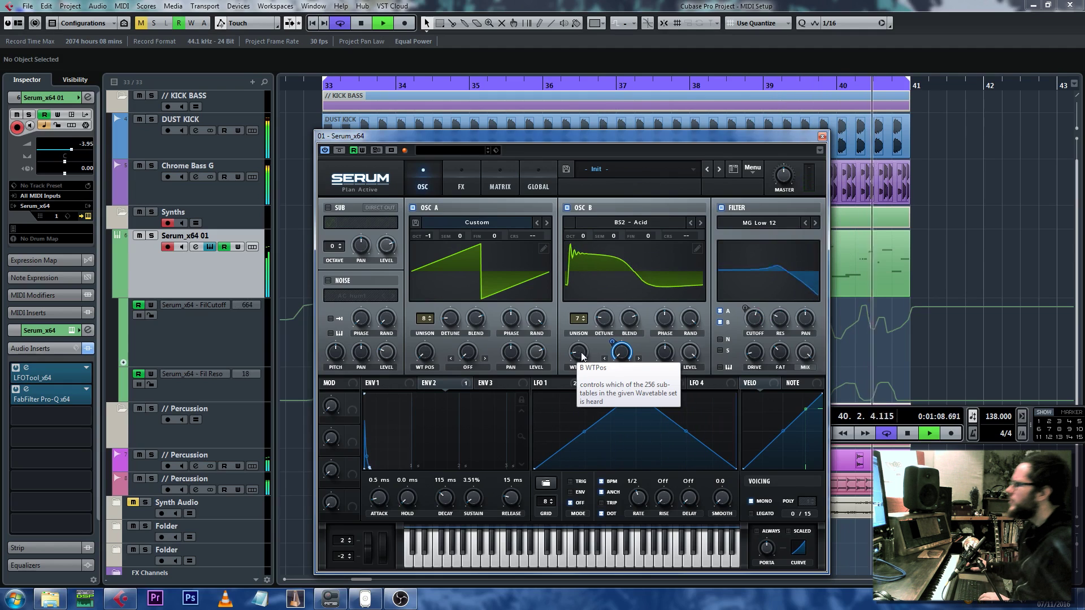
- Audition sweeps of oscillator B's unison detune against the playing loop
{"action": "key", "text": "space"}
{"action": "key", "text": "space"}
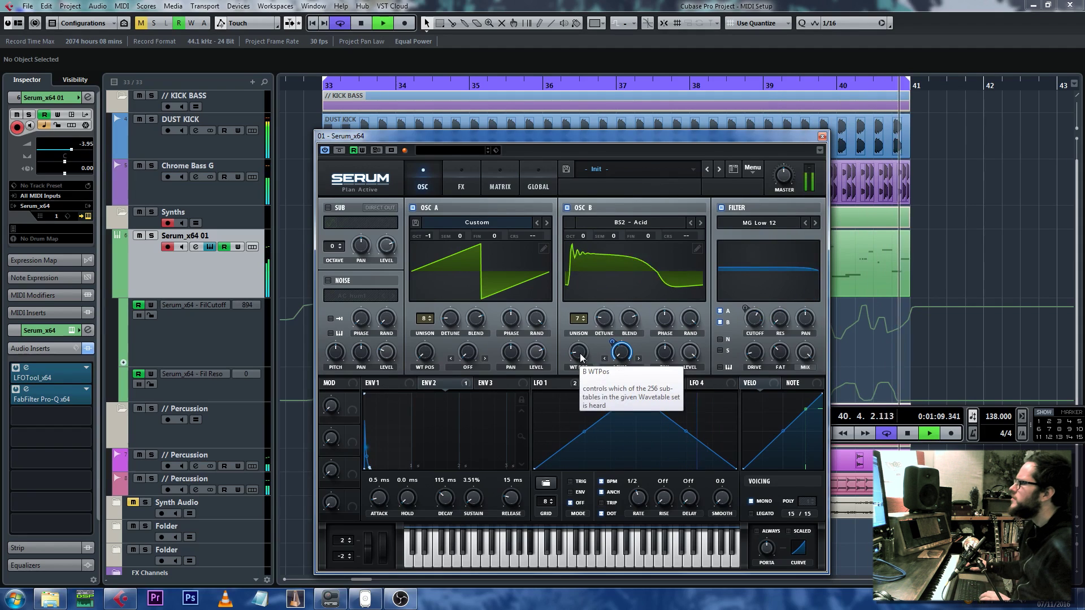
{"action": "left_click_drag", "start_coordinate": [567, 244], "coordinate": [603, 229]}
{"action": "left_click_drag", "start_coordinate": [606, 310], "coordinate": [606, 325]}
{"action": "key", "text": "space"}
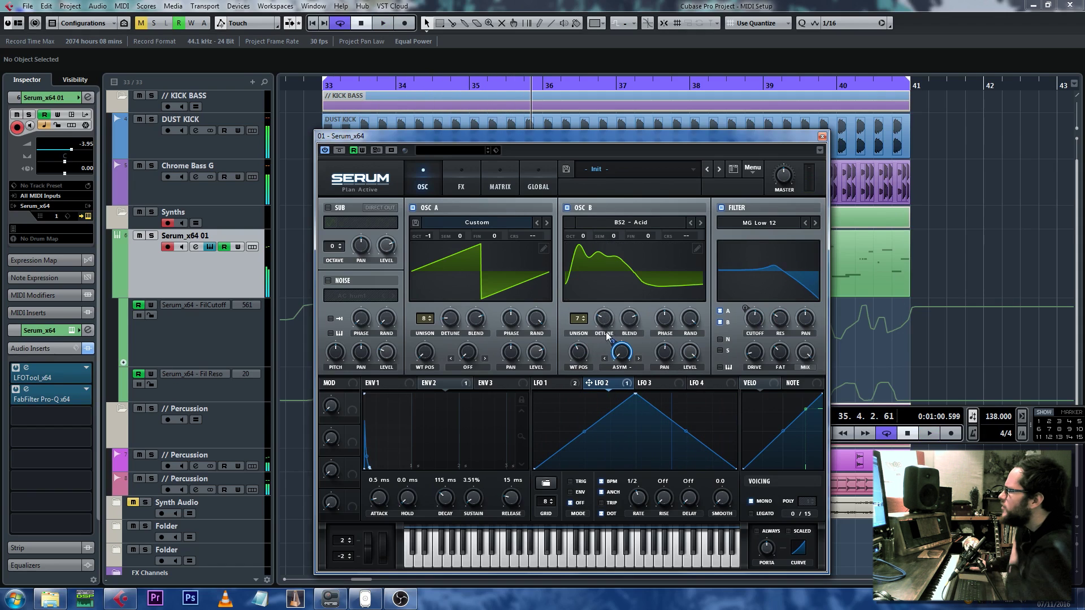
- Turn off cycle, enable Serum's automation writing and record a pass of oscillator B's unison detune over bars 33 to 41
{"action": "key", "text": "space"}
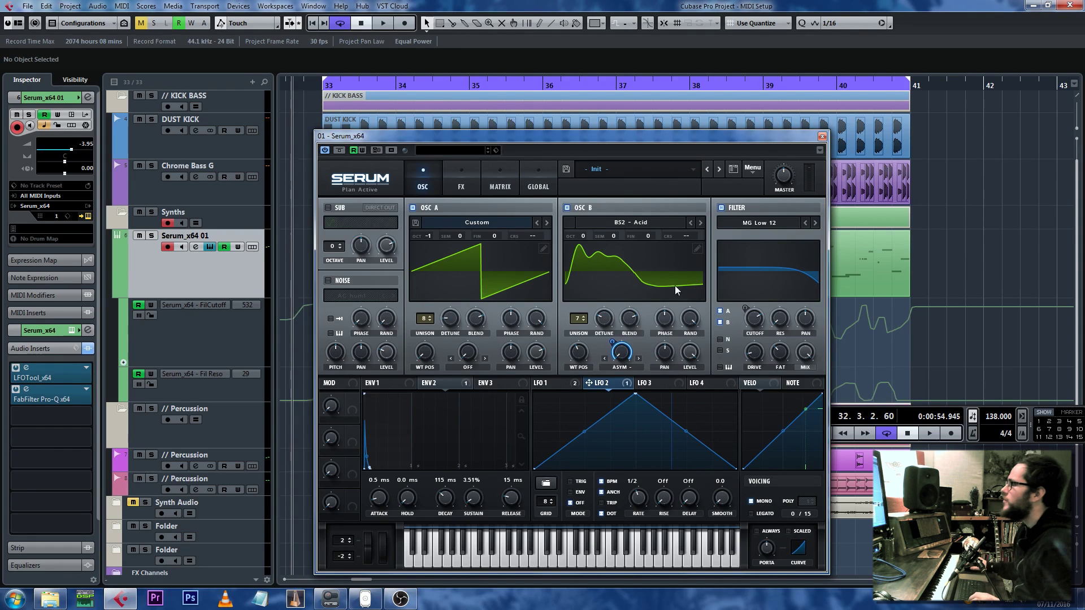
{"action": "key", "text": "space"}
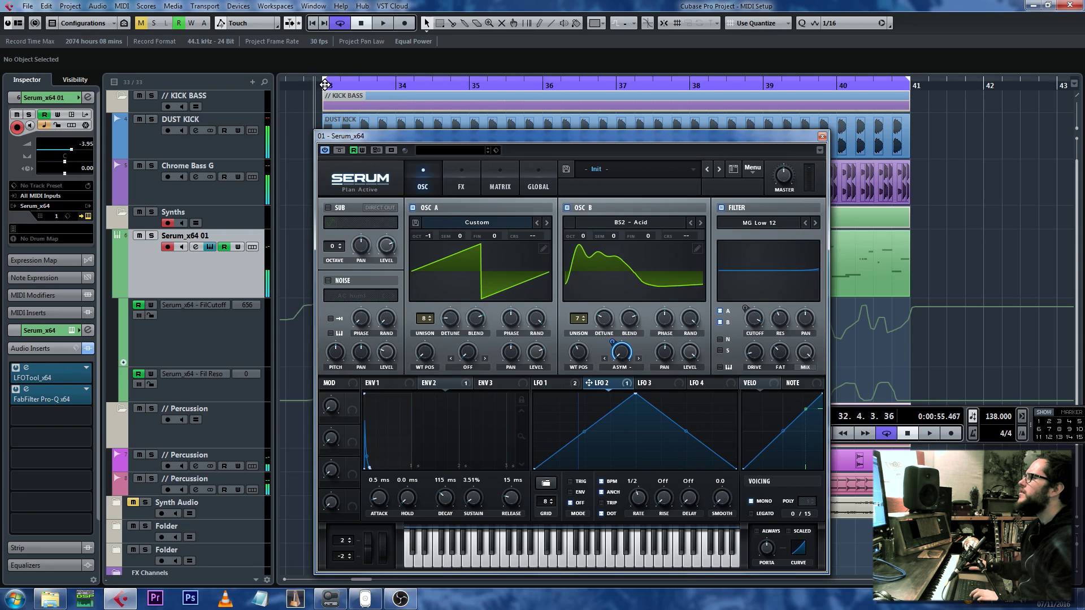
{"action": "left_click", "coordinate": [339, 24]}
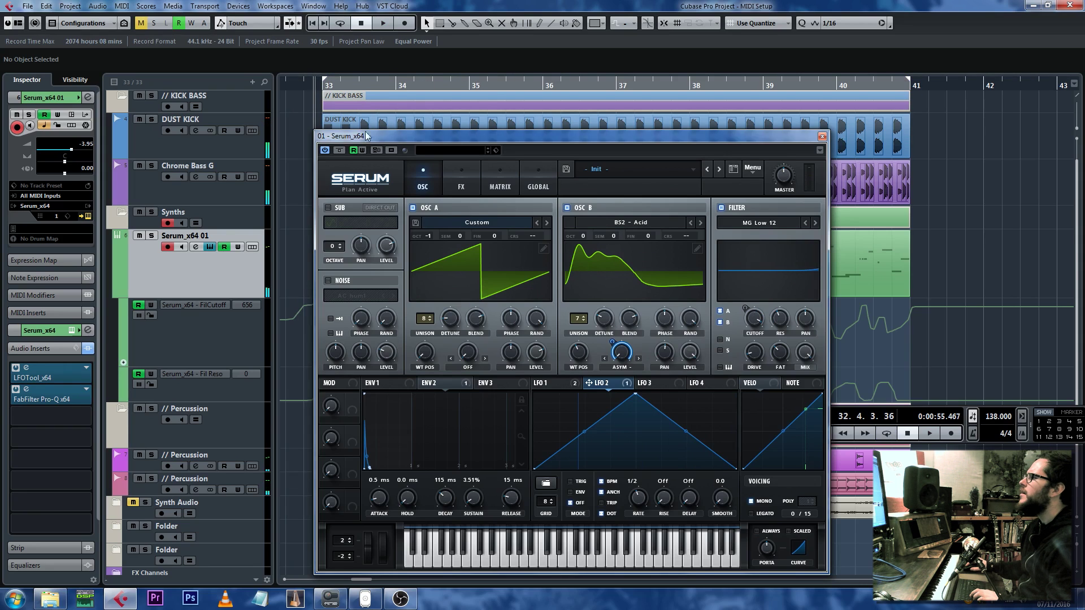
{"action": "left_click", "coordinate": [362, 150]}
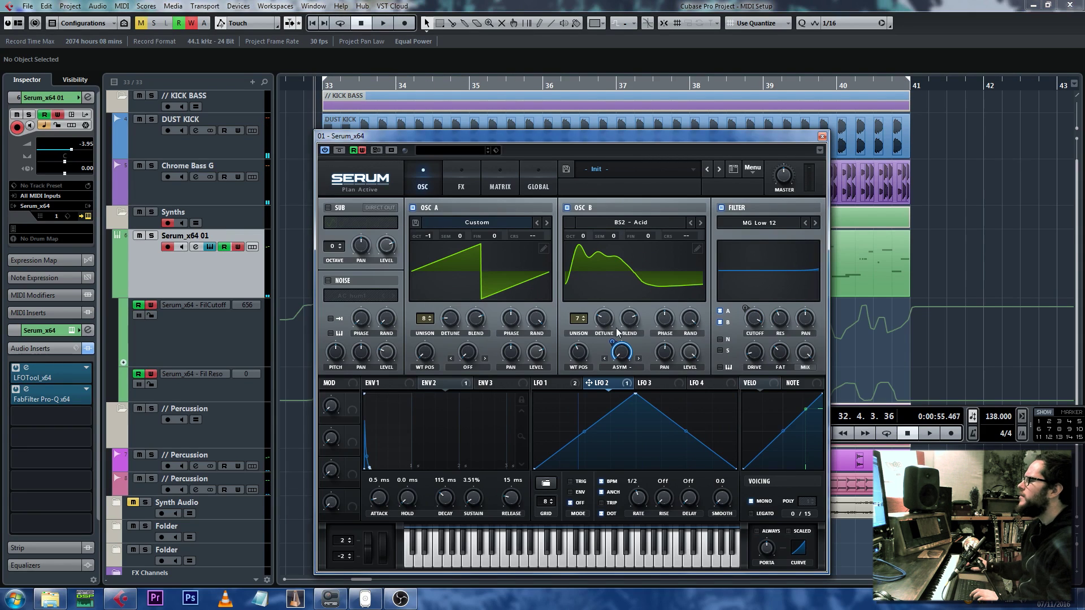
{"action": "key", "text": "space"}
{"action": "left_click_drag", "start_coordinate": [610, 323], "coordinate": [582, 293]}
{"action": "key", "text": "space"}
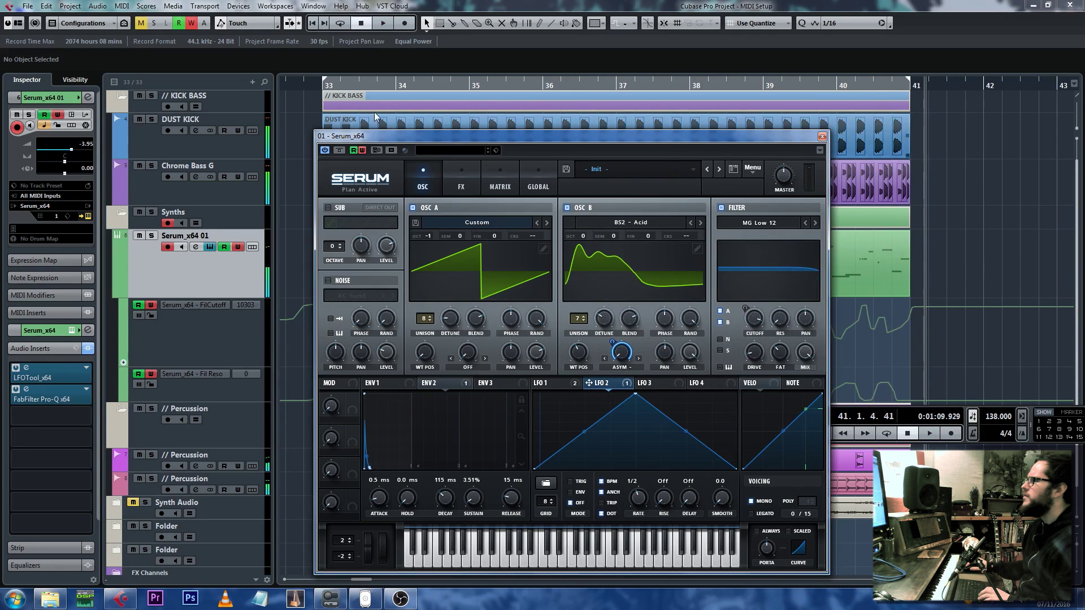
- Close Serum and colour its B UniDet automation lane blue
{"action": "left_click", "coordinate": [822, 136]}
{"action": "scroll", "coordinate": [304, 409], "scroll_direction": "down", "scroll_amount": 3}
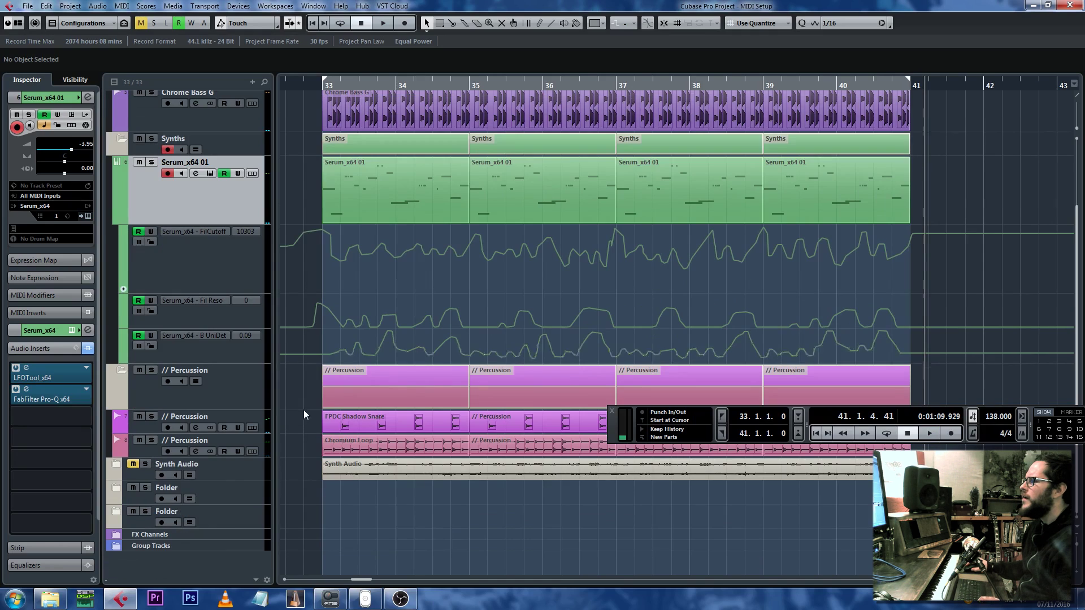
{"action": "left_click", "coordinate": [125, 343]}
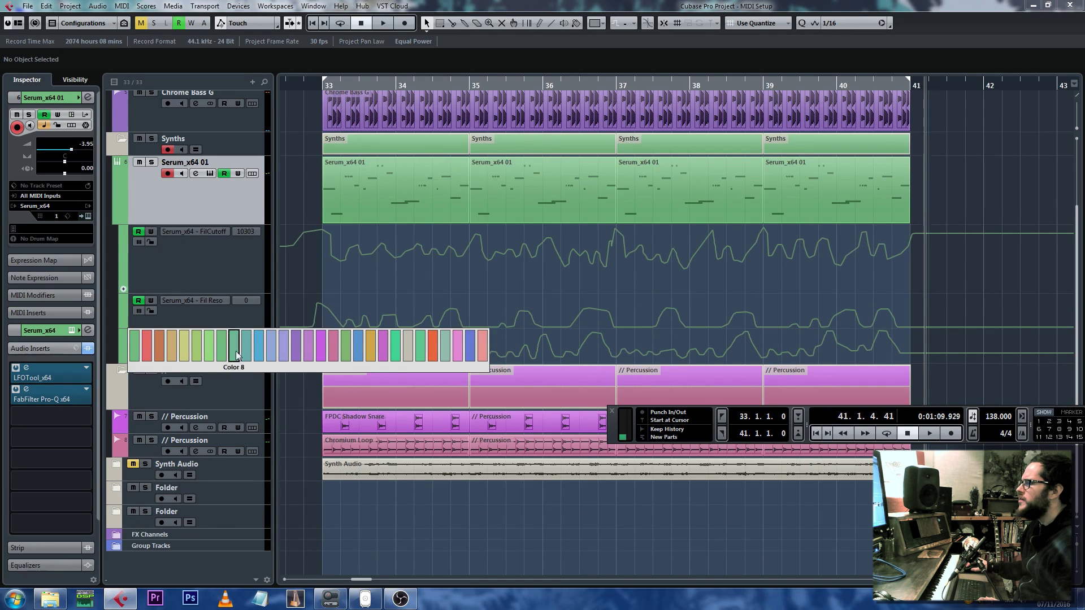
{"action": "left_click", "coordinate": [271, 356]}
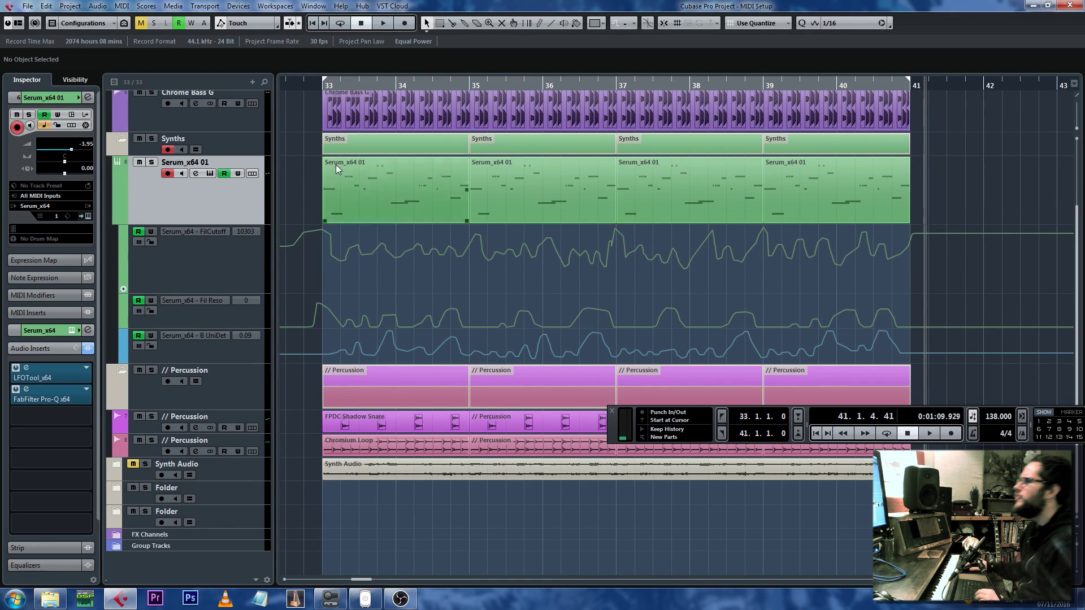
- Delete the B UniDet automation points across bars 33 to 37
{"action": "left_click", "coordinate": [320, 85]}
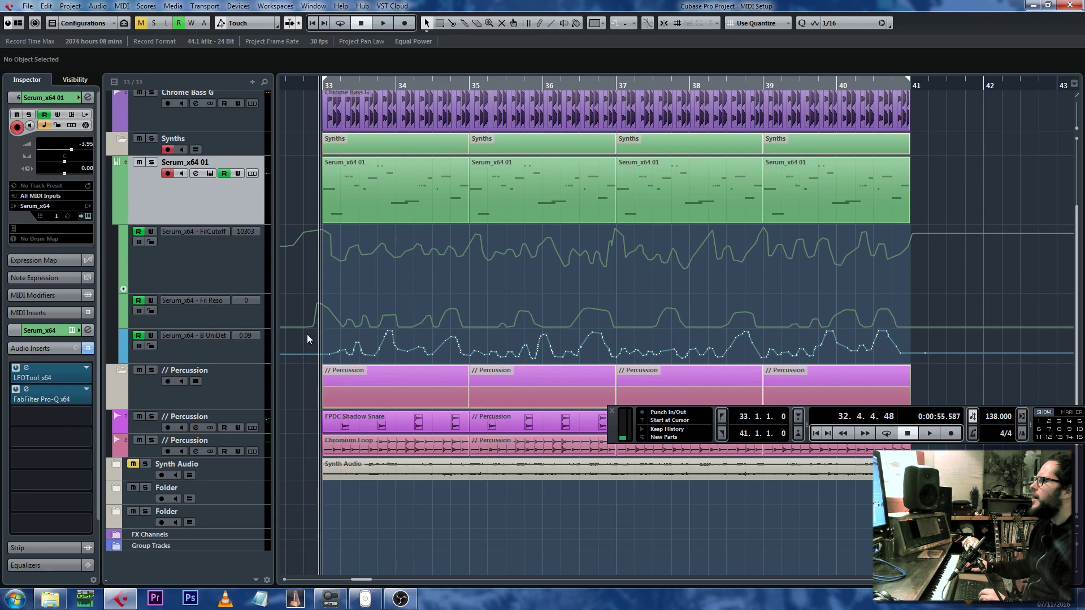
{"action": "left_click_drag", "start_coordinate": [311, 329], "coordinate": [609, 359]}
{"action": "key", "text": "Delete"}
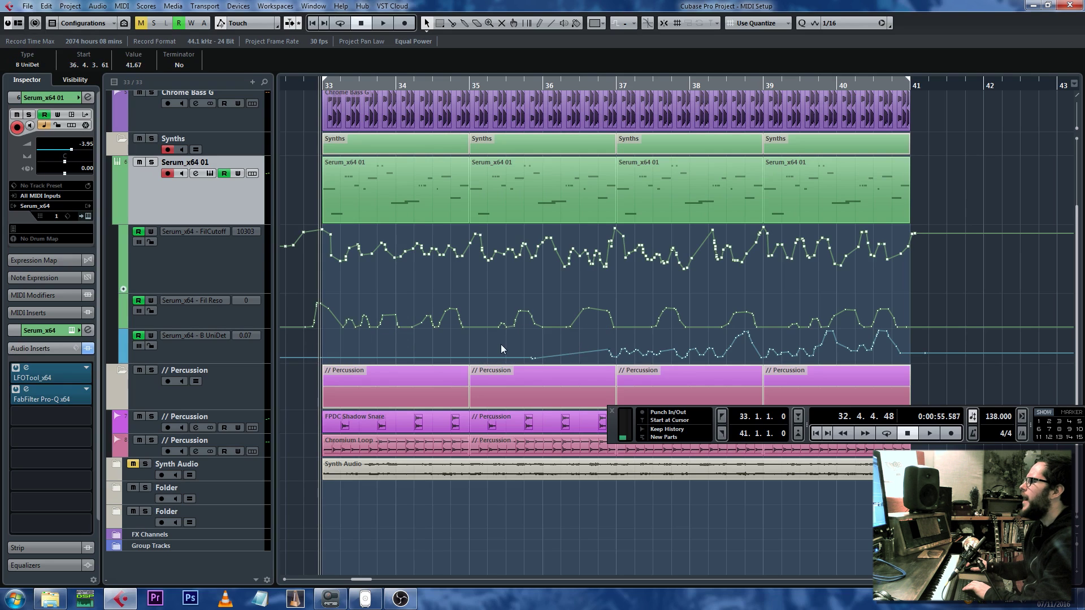
{"action": "left_click_drag", "start_coordinate": [610, 359], "coordinate": [610, 330]}
{"action": "key", "text": "Delete"}
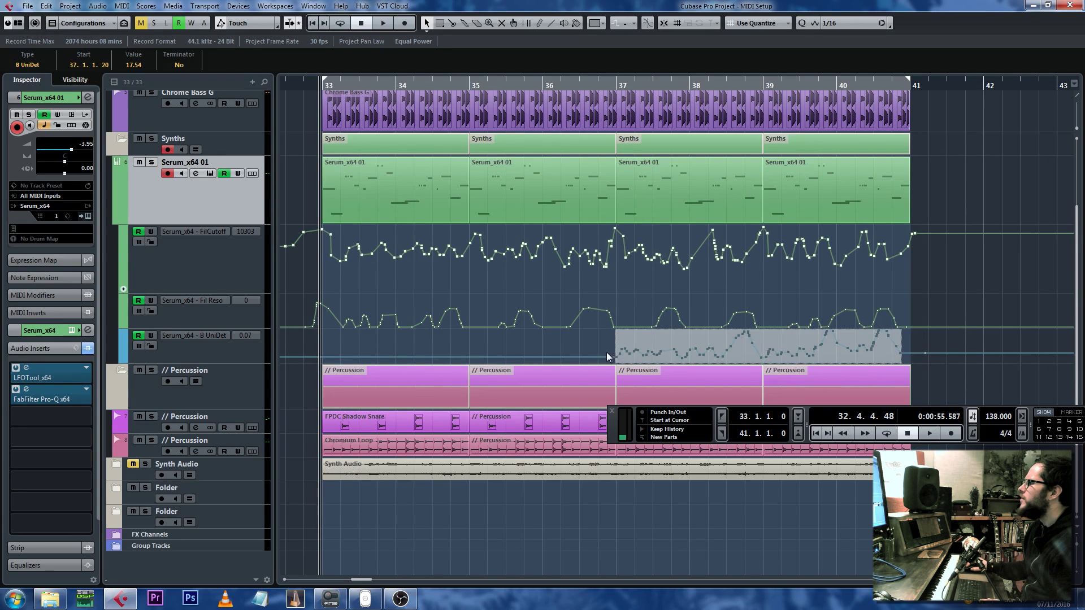
- Duplicate the B UniDet automation of bars 37 to 41 at bar 33
{"action": "left_click", "coordinate": [324, 88]}
{"action": "left_click", "coordinate": [244, 351]}
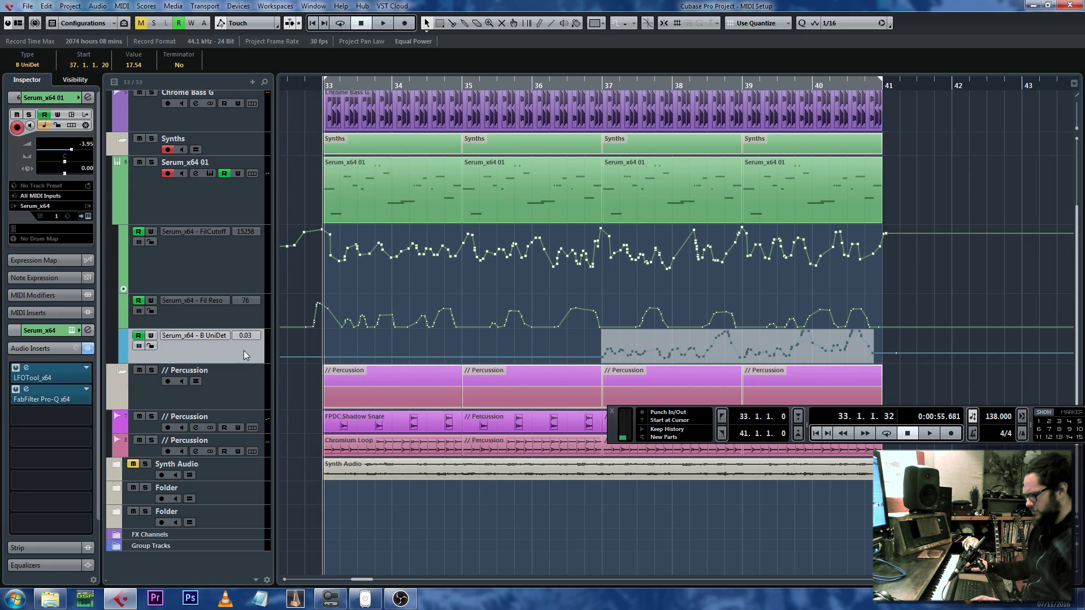
{"action": "key", "text": "ctrl+v"}
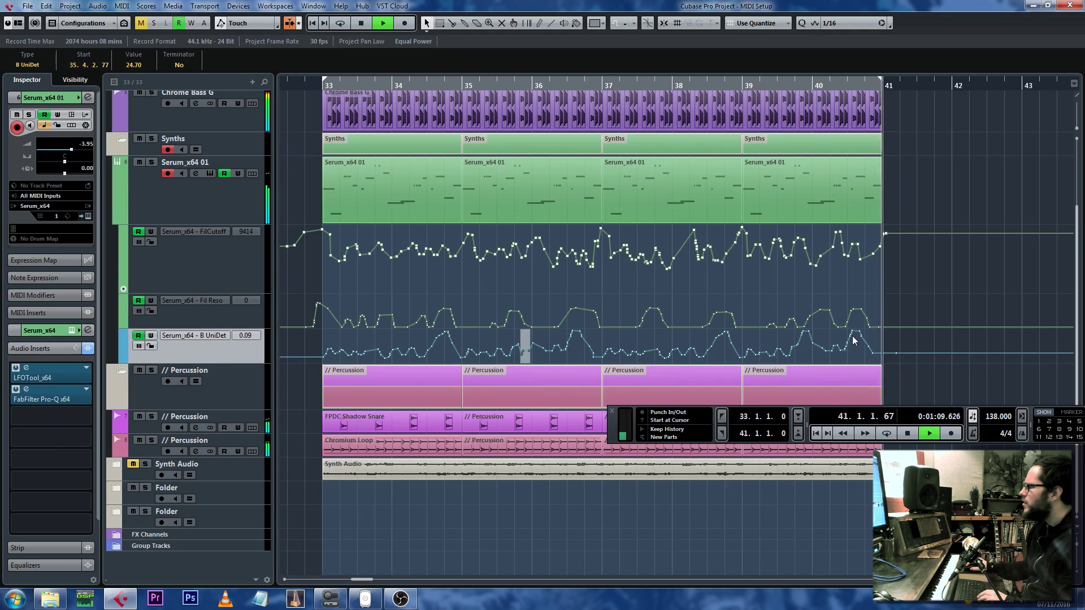
- Stop playback and lower the B UniDet automation peaks in the middle of bars 40 and 36
{"action": "key", "text": "space"}
{"action": "left_click_drag", "start_coordinate": [865, 330], "coordinate": [849, 337]}
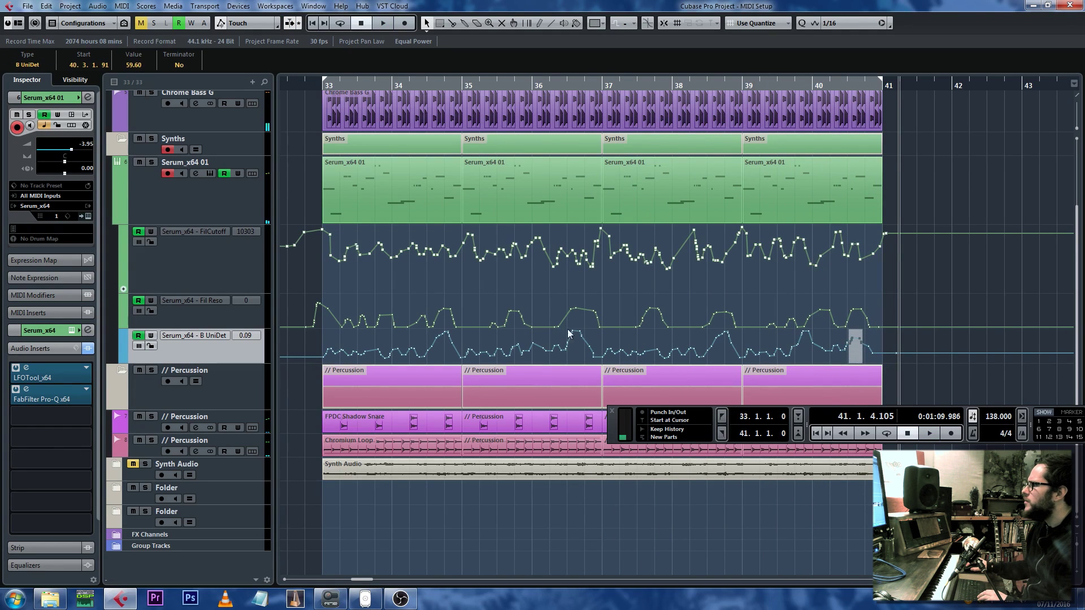
{"action": "left_click", "coordinate": [588, 333]}
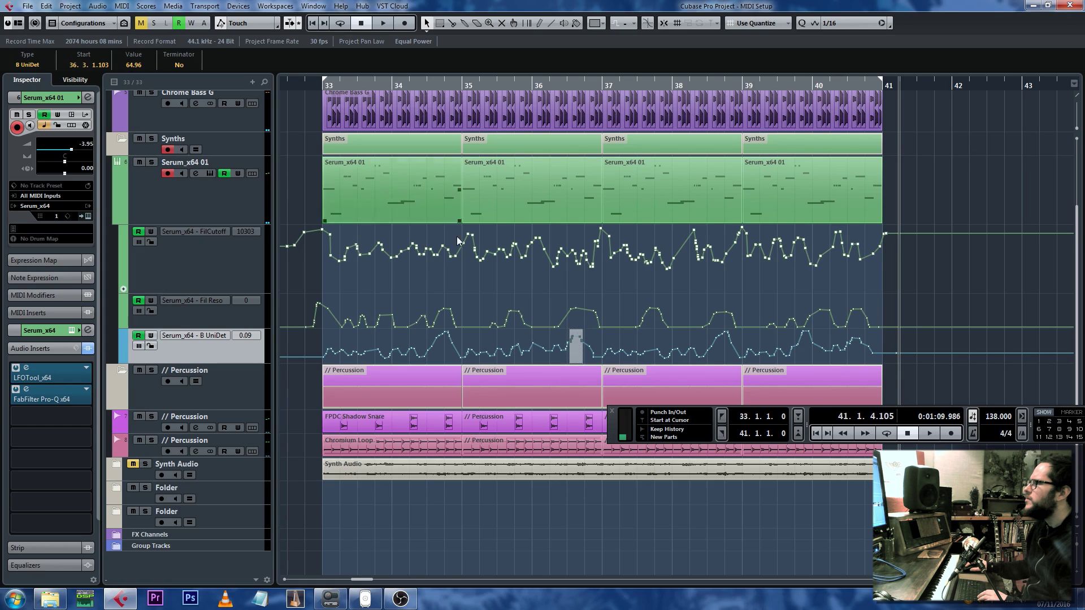
- Play from bar 33 with cycle turned back on and lower the B UniDet automation peak just before bar 35
{"action": "left_click", "coordinate": [320, 90]}
{"action": "key", "text": "space"}
{"action": "left_click", "coordinate": [342, 25]}
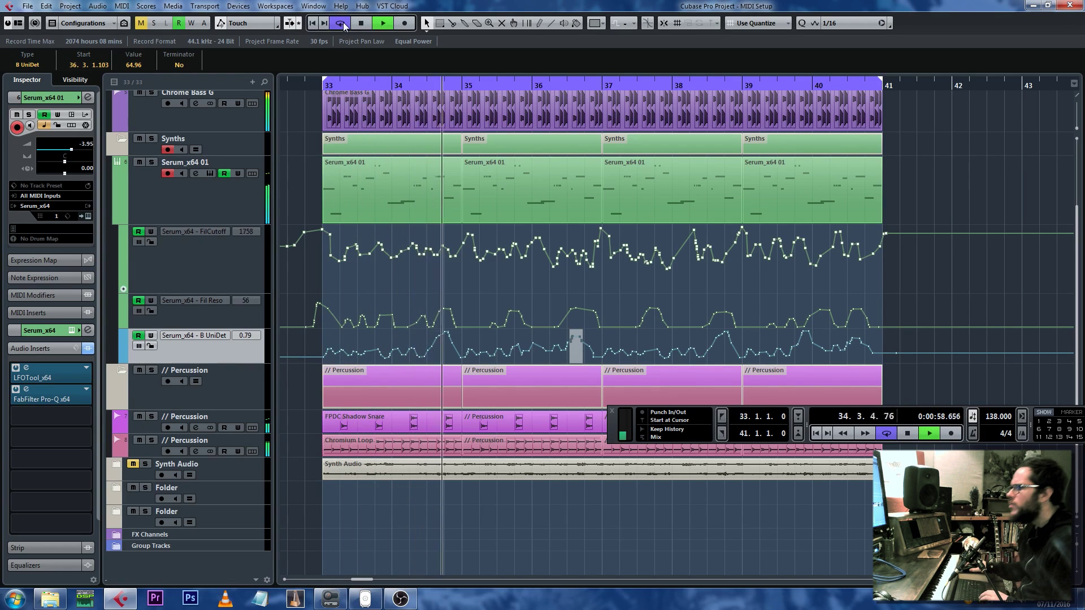
{"action": "left_click", "coordinate": [446, 334]}
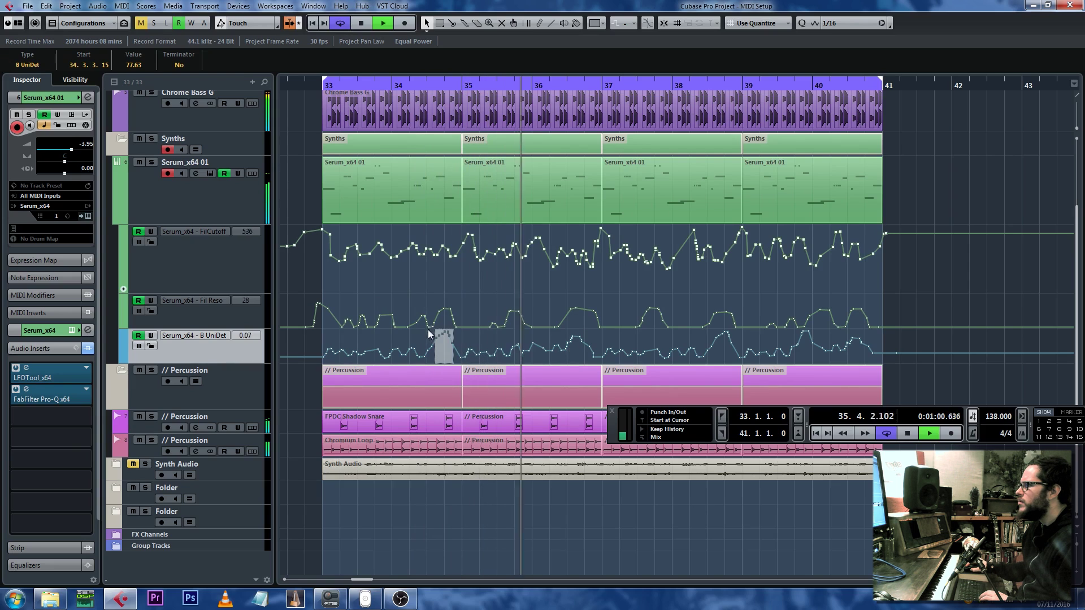
{"action": "left_click", "coordinate": [598, 346]}
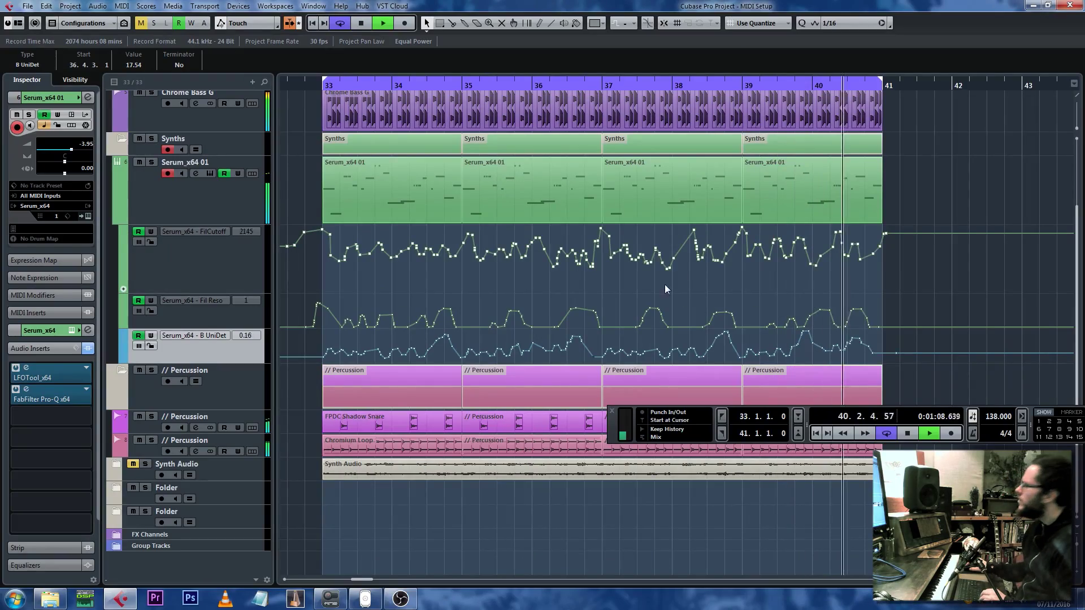
- Reopen Serum and set its filter type to Low 12, auditioning MG Low 24 and Low 6 along the way from bar 33
{"action": "key", "text": "space"}
{"action": "left_click", "coordinate": [313, 86]}
{"action": "left_click", "coordinate": [210, 174]}
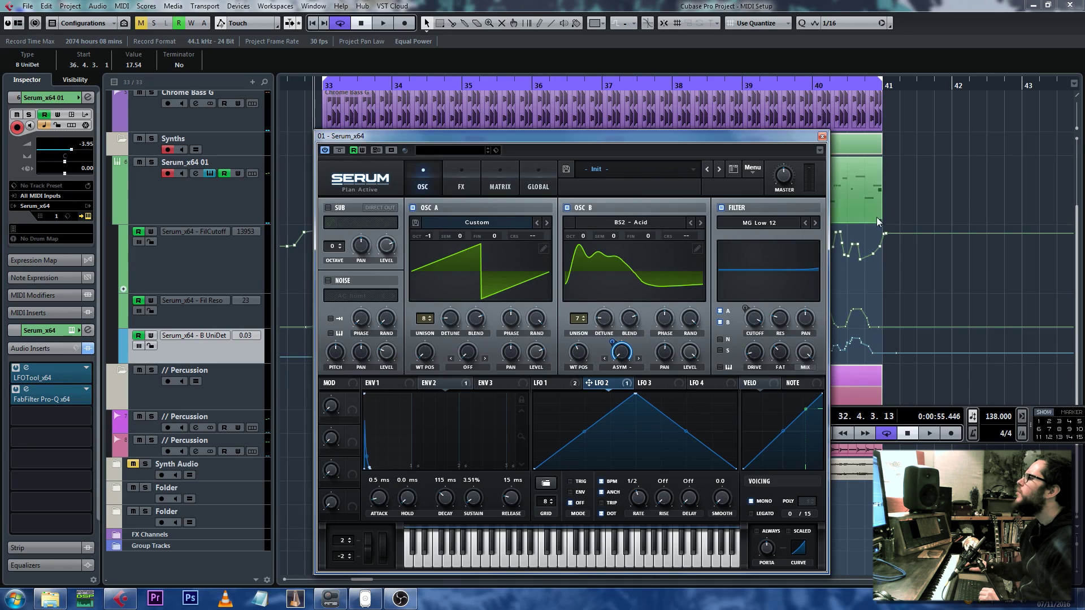
{"action": "left_click", "coordinate": [814, 223]}
{"action": "key", "text": "space"}
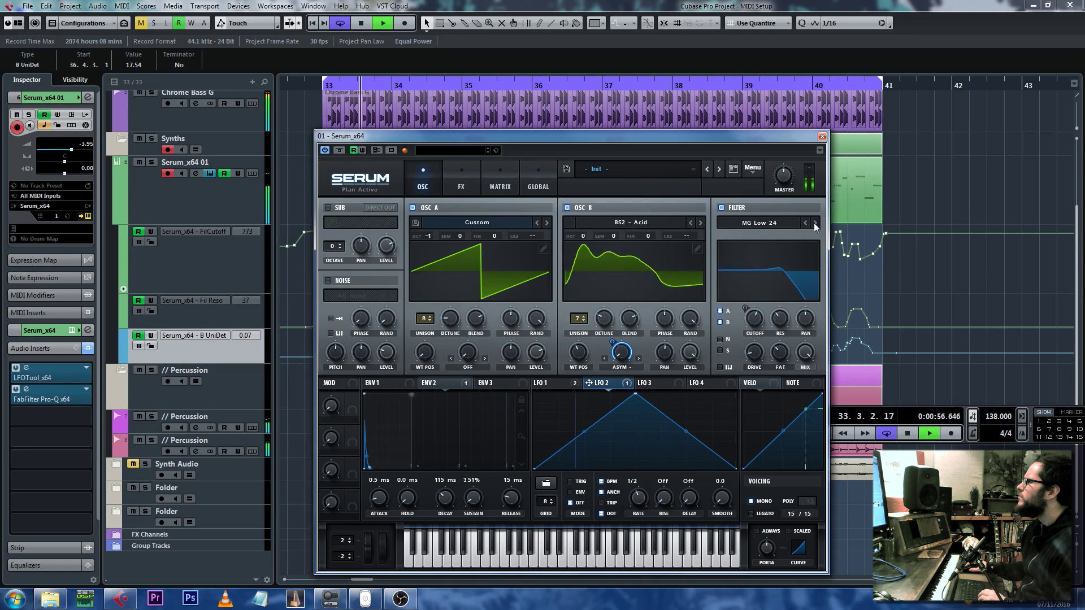
{"action": "left_click", "coordinate": [814, 222]}
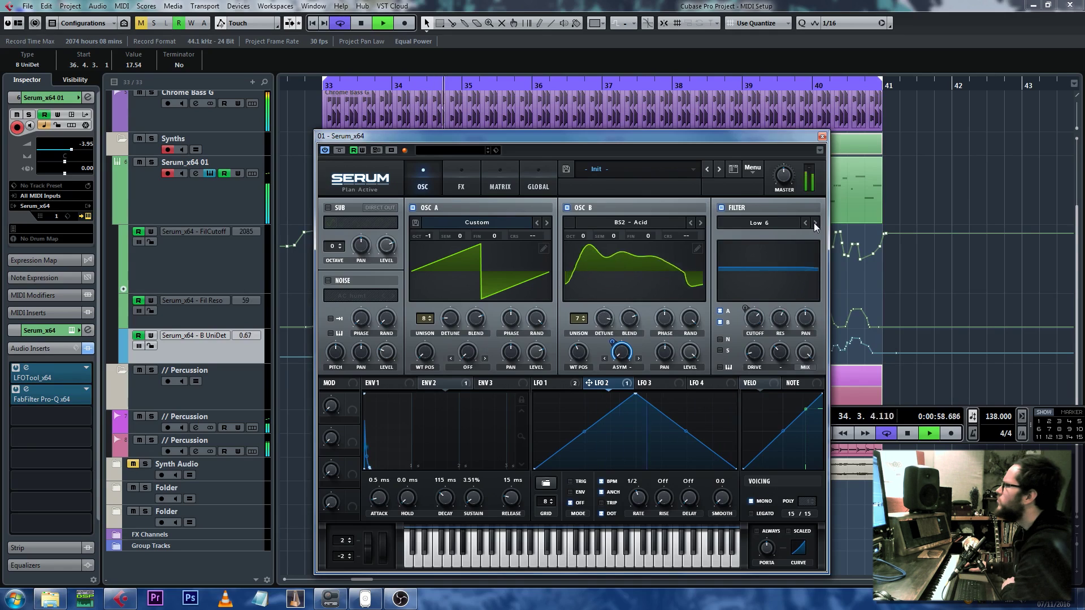
{"action": "left_click", "coordinate": [814, 223]}
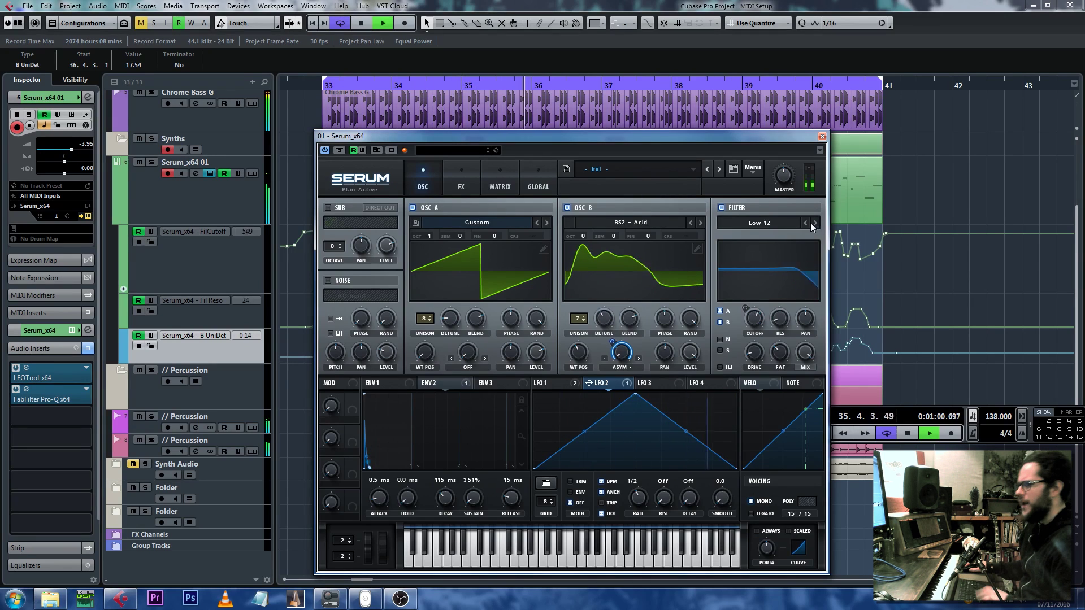
{"action": "key", "text": "space"}
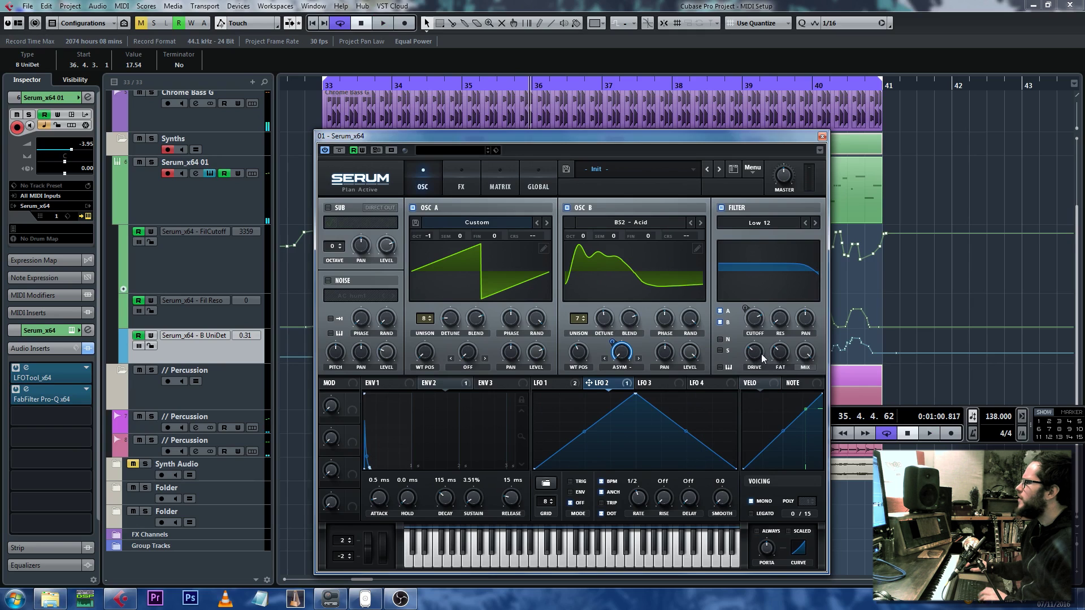
{"action": "key", "text": "space"}
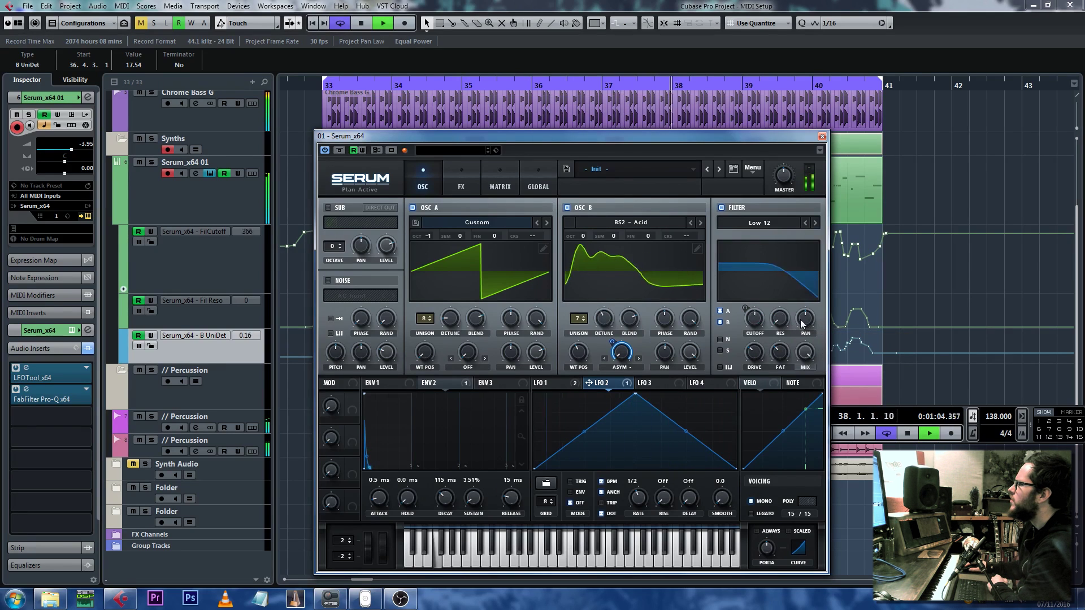
- Set Serum's filter type to High 12, auditioning the low-pass types including Low 24 during playback
{"action": "left_click", "coordinate": [815, 223]}
{"action": "left_click", "coordinate": [815, 223]}
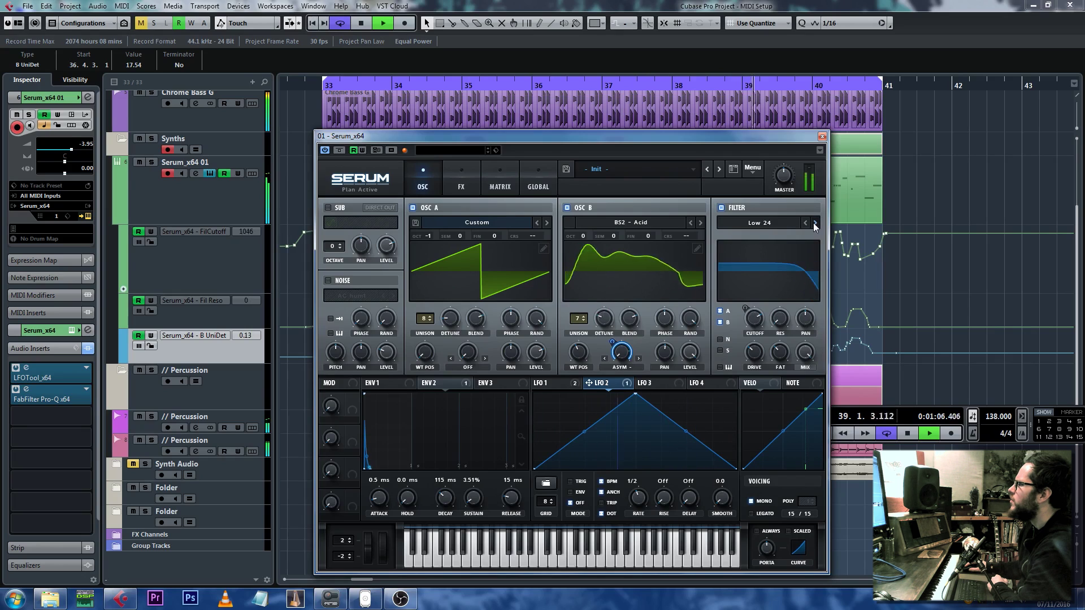
{"action": "left_click", "coordinate": [815, 223]}
{"action": "left_click", "coordinate": [814, 223]}
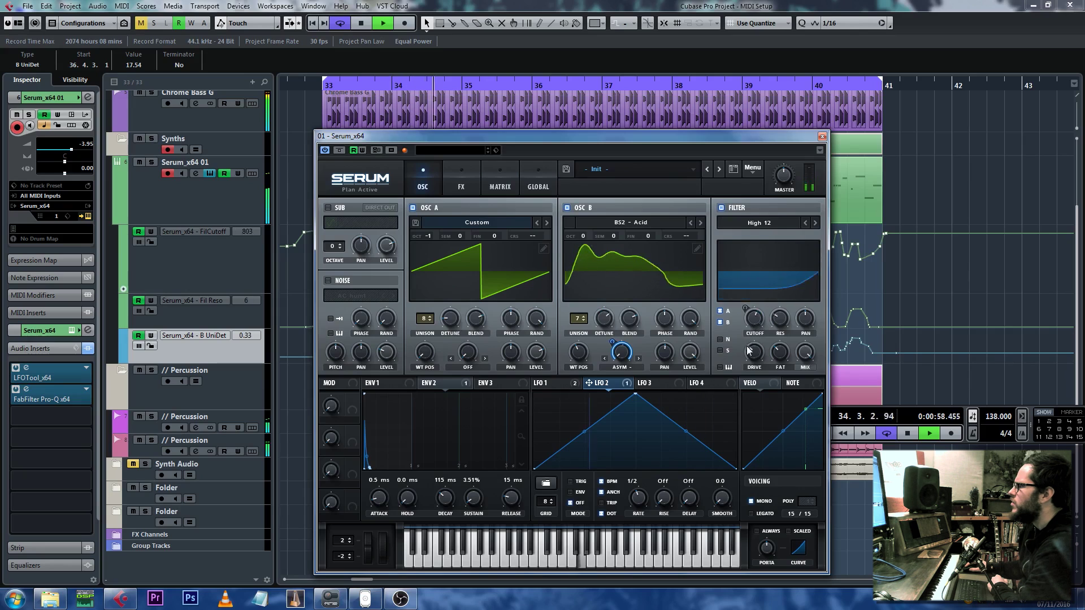
{"action": "key", "text": "space"}
{"action": "key", "text": "space"}
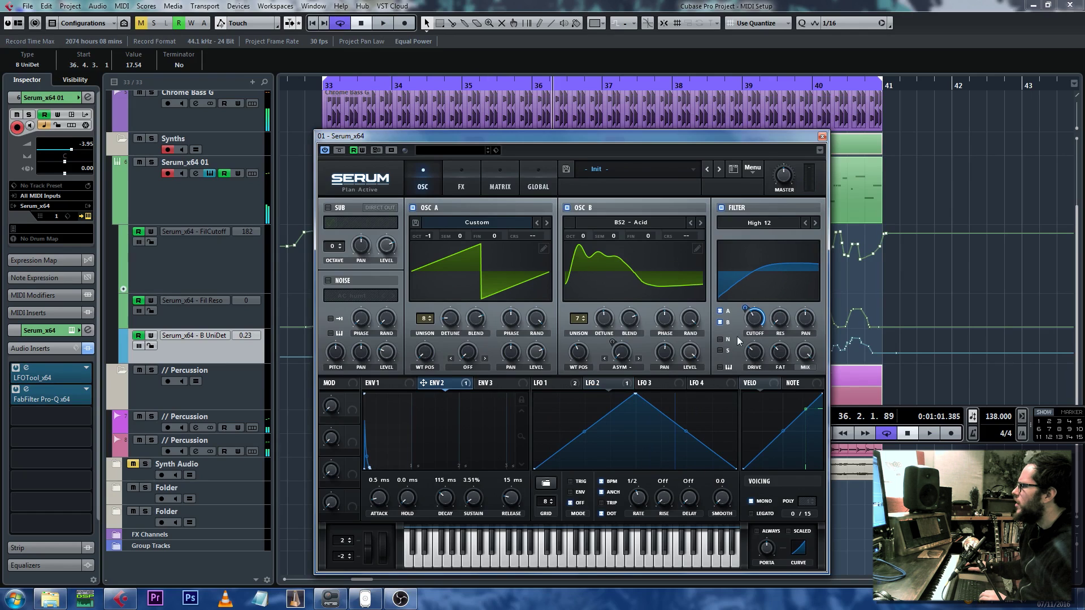
- Set the Env 2 modulation of the filter cutoff to 5, fine-tune it during playback, and record new FilCutoff automation from bar 33
{"action": "left_click_drag", "start_coordinate": [743, 305], "coordinate": [742, 343]}
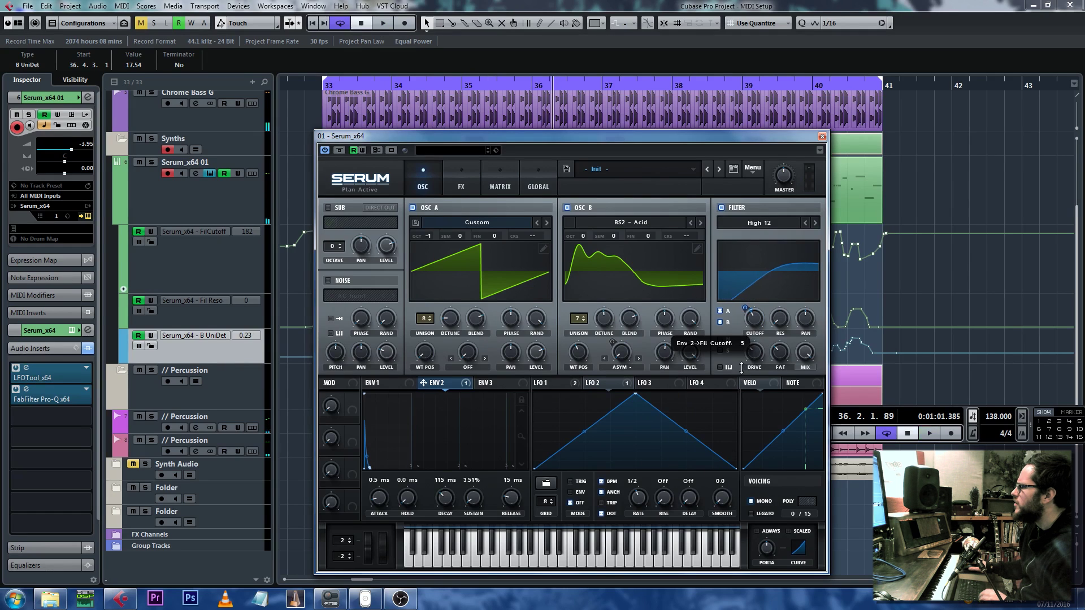
{"action": "key", "text": "space"}
{"action": "mouse_move", "coordinate": [746, 308]}
{"action": "left_mouse_down"}
{"action": "mouse_move", "coordinate": [744, 293]}
{"action": "mouse_move", "coordinate": [749, 308]}
{"action": "left_mouse_up"}
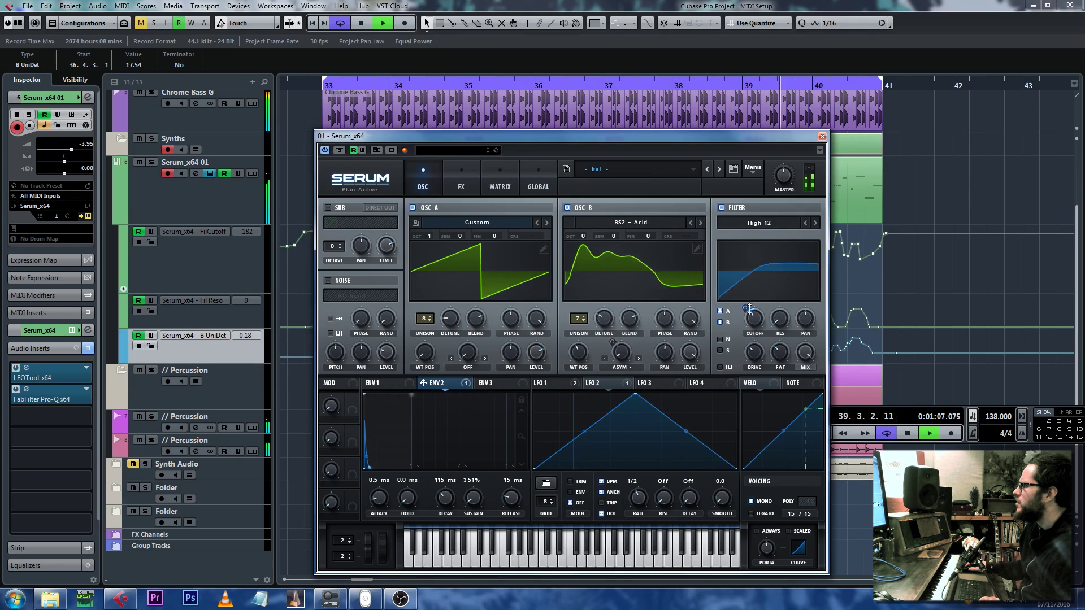
{"action": "left_click_drag", "start_coordinate": [745, 309], "coordinate": [746, 312]}
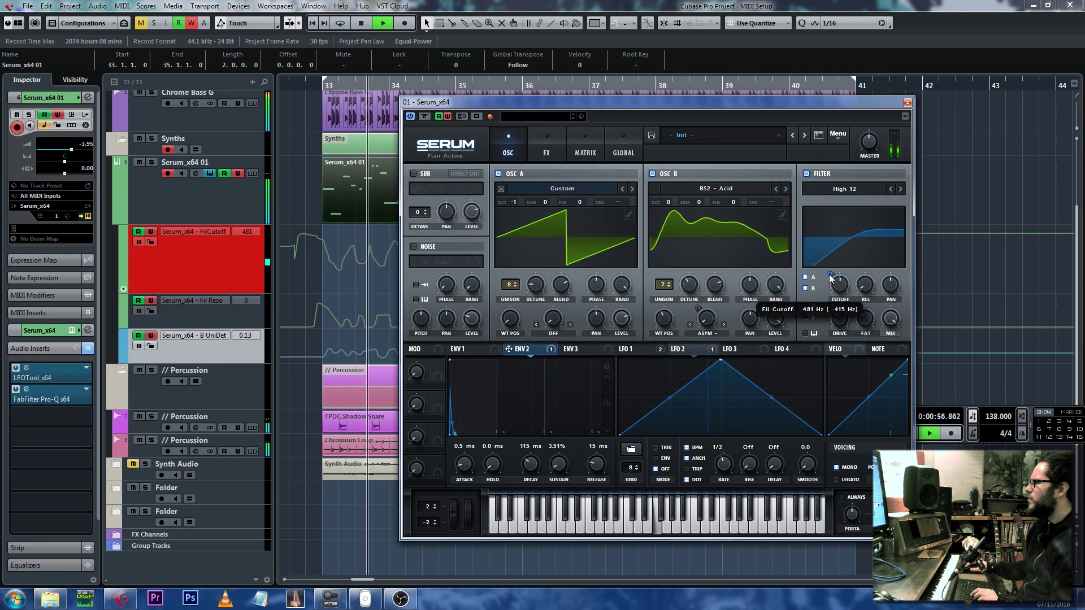
{"action": "left_click_drag", "start_coordinate": [830, 278], "coordinate": [768, 246]}
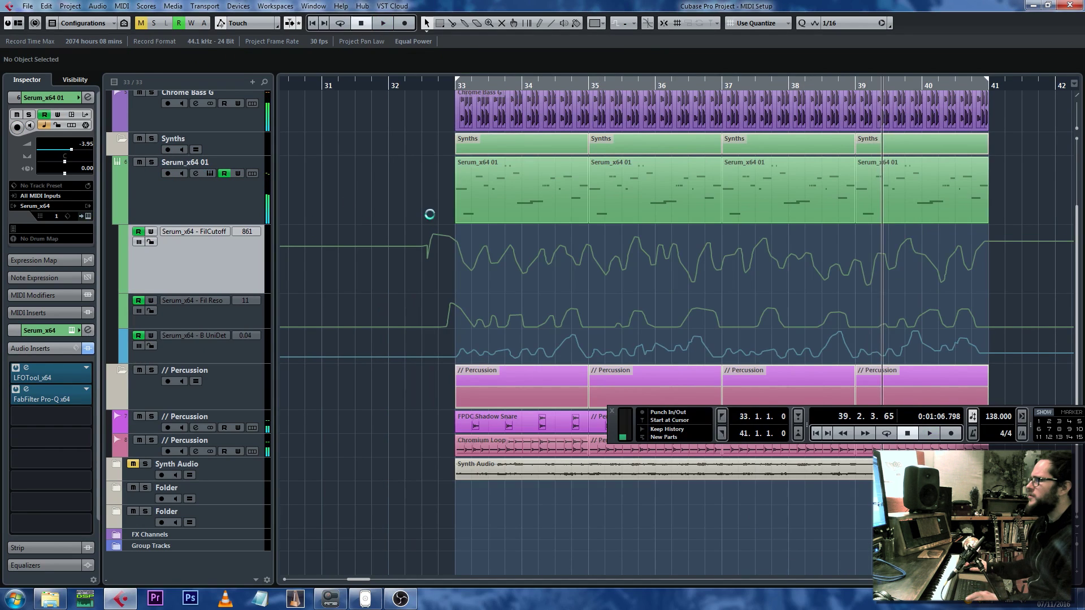
- Solo the Serum_x64 01 track and play it from just before bar 33
{"action": "left_click", "coordinate": [437, 96]}
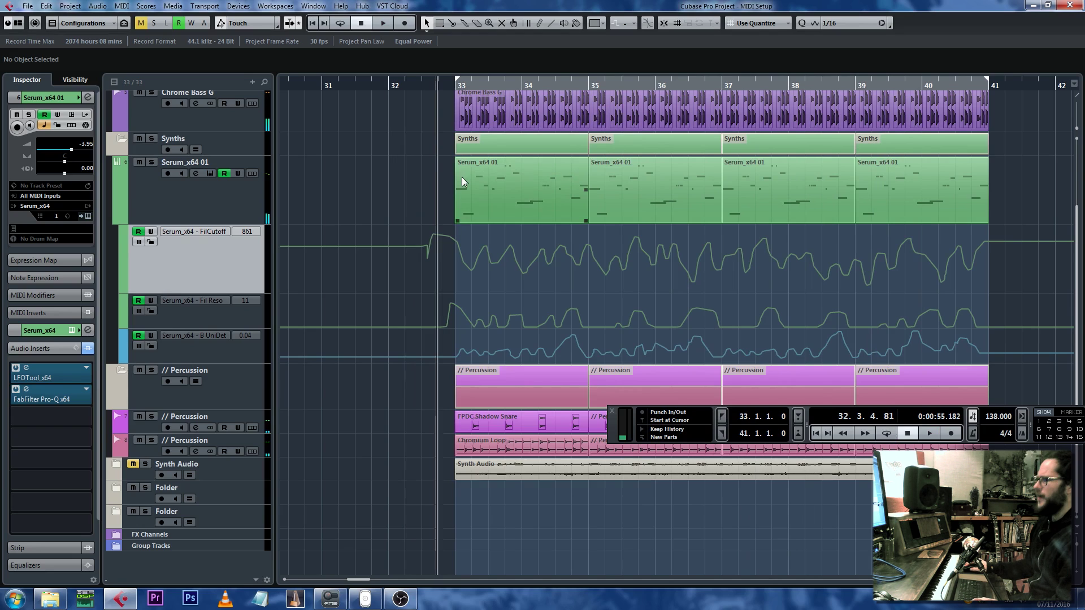
{"action": "left_click", "coordinate": [152, 164]}
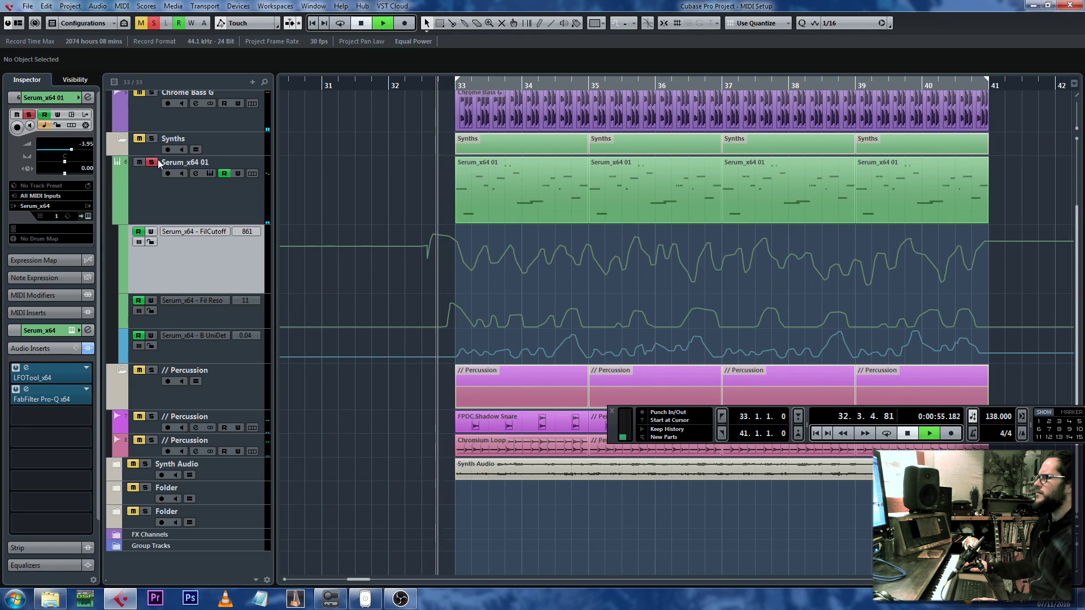
{"action": "key", "text": "space"}
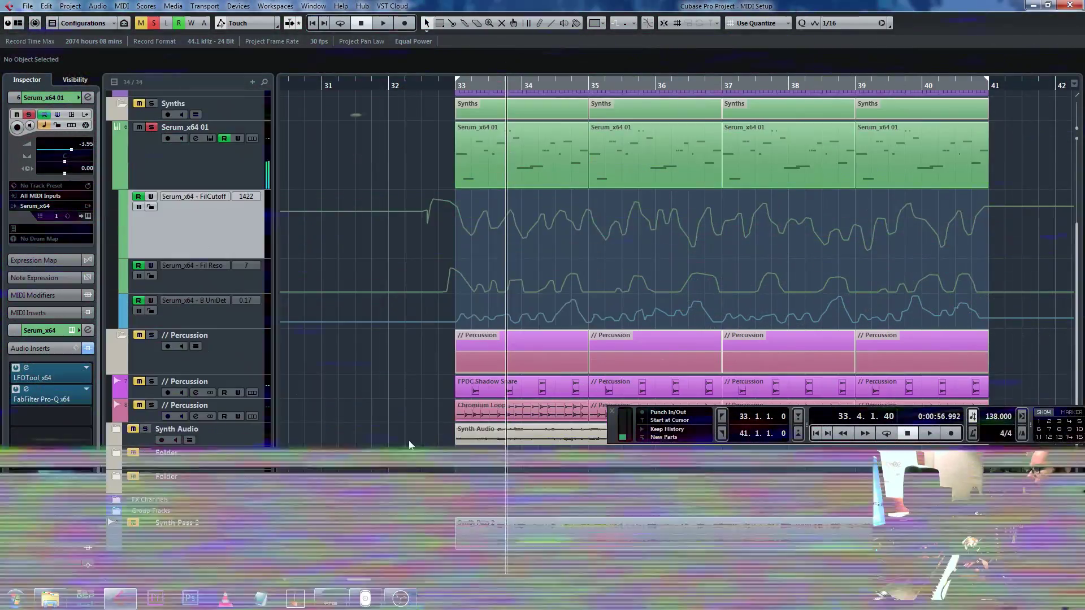
{"action": "scroll", "coordinate": [333, 363], "scroll_direction": "down", "scroll_amount": 5}
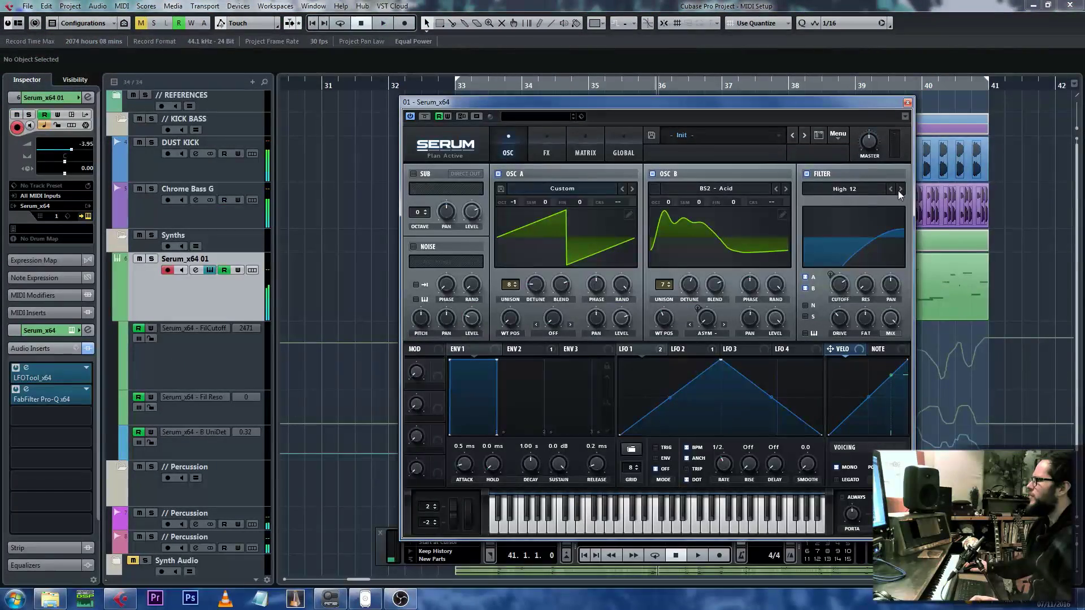
- Set Serum's filter type to Phs 48H6+, auditioning High 18, Band 24, Notch 12 and the Flg types on the way, and solo the Serum track
{"action": "key", "text": "space"}
{"action": "left_click", "coordinate": [900, 190]}
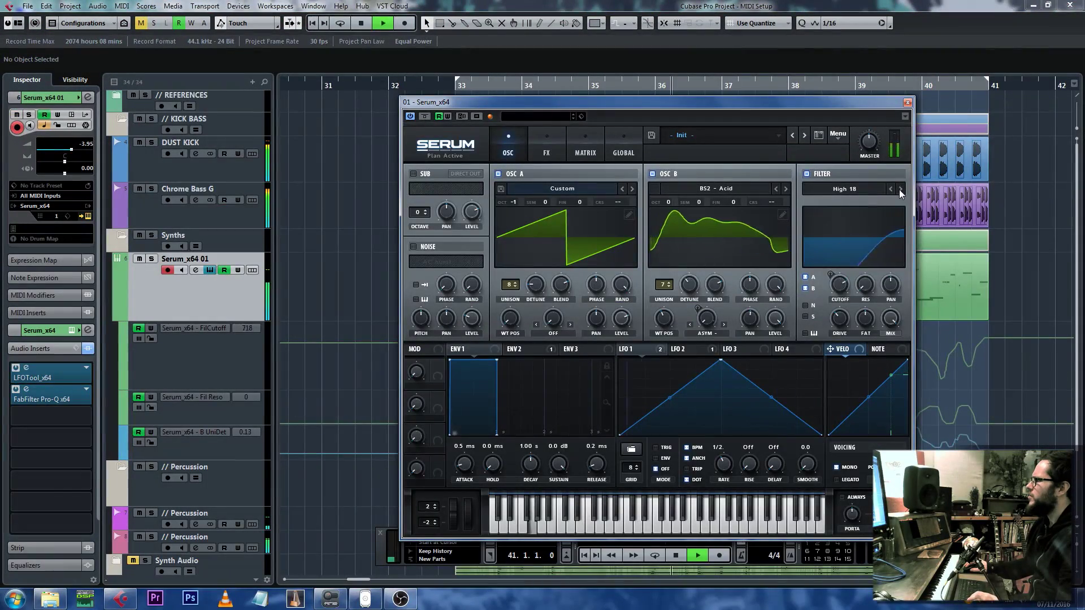
{"action": "left_click", "coordinate": [899, 189]}
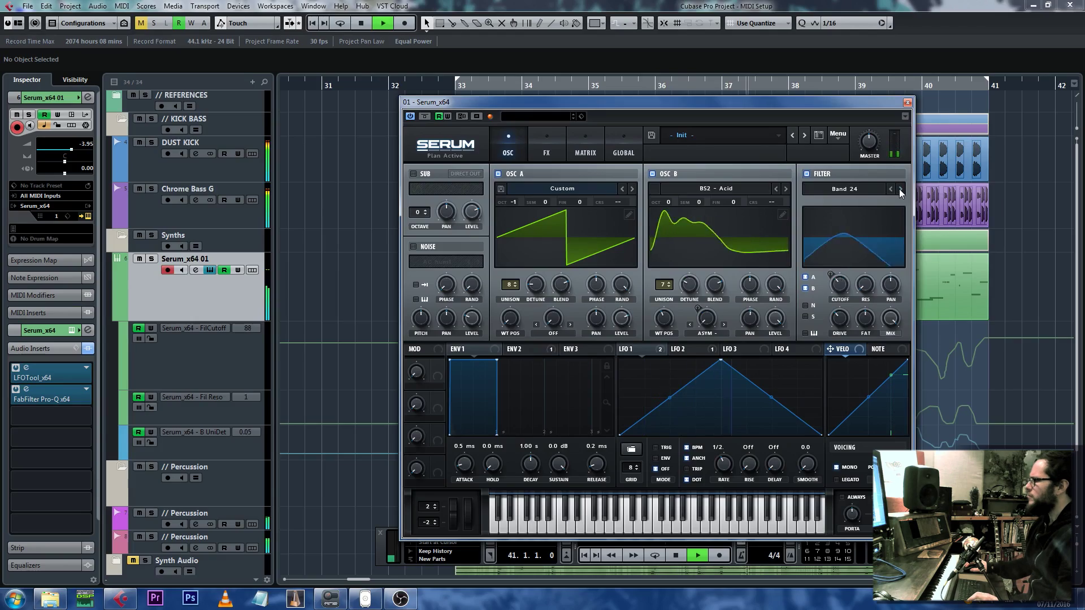
{"action": "left_click", "coordinate": [900, 190]}
{"action": "left_click", "coordinate": [900, 188]}
{"action": "left_click", "coordinate": [900, 189]}
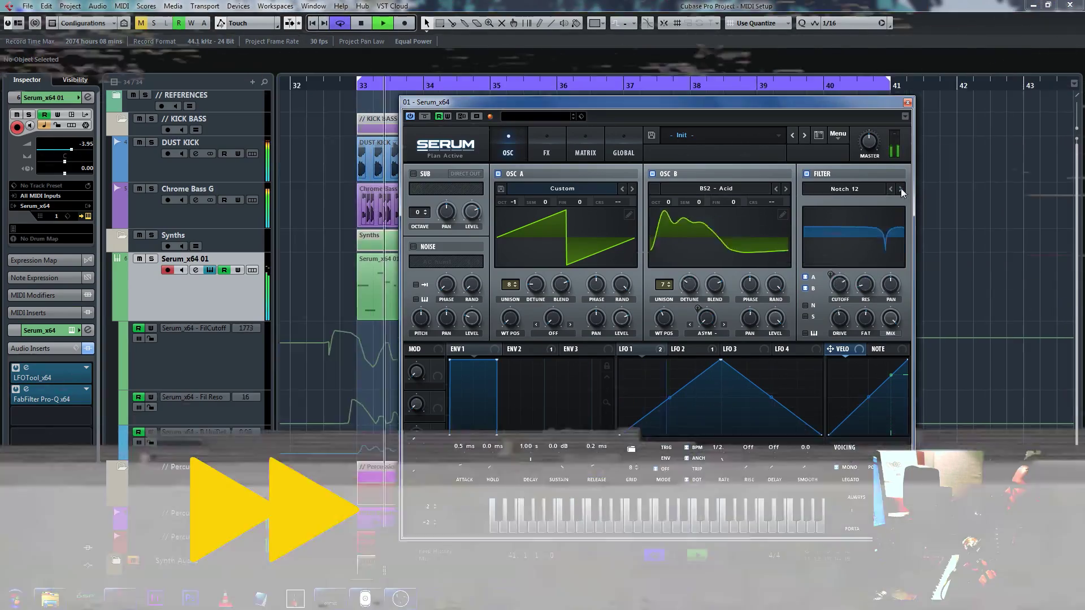
{"action": "left_click", "coordinate": [900, 190]}
{"action": "left_click", "coordinate": [901, 190]}
{"action": "left_click", "coordinate": [900, 190]}
{"action": "left_click", "coordinate": [900, 189]}
{"action": "left_click", "coordinate": [900, 190]}
{"action": "left_click", "coordinate": [899, 189]}
{"action": "left_click", "coordinate": [900, 190]}
{"action": "left_click", "coordinate": [899, 190]}
{"action": "left_click", "coordinate": [899, 189]}
{"action": "left_click", "coordinate": [899, 189]}
{"action": "left_click", "coordinate": [900, 189]}
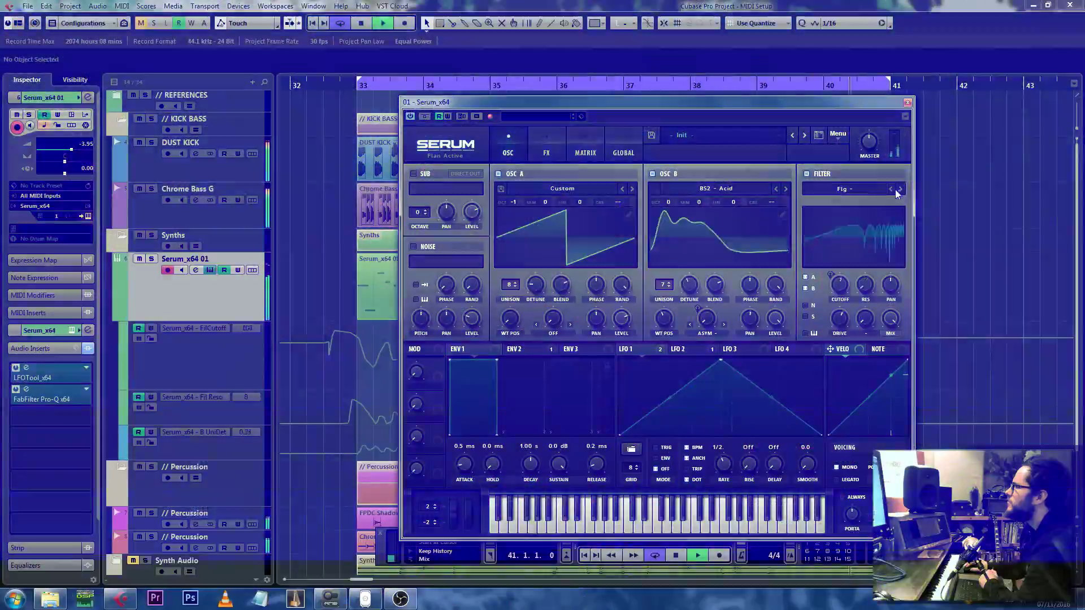
{"action": "left_click", "coordinate": [900, 190]}
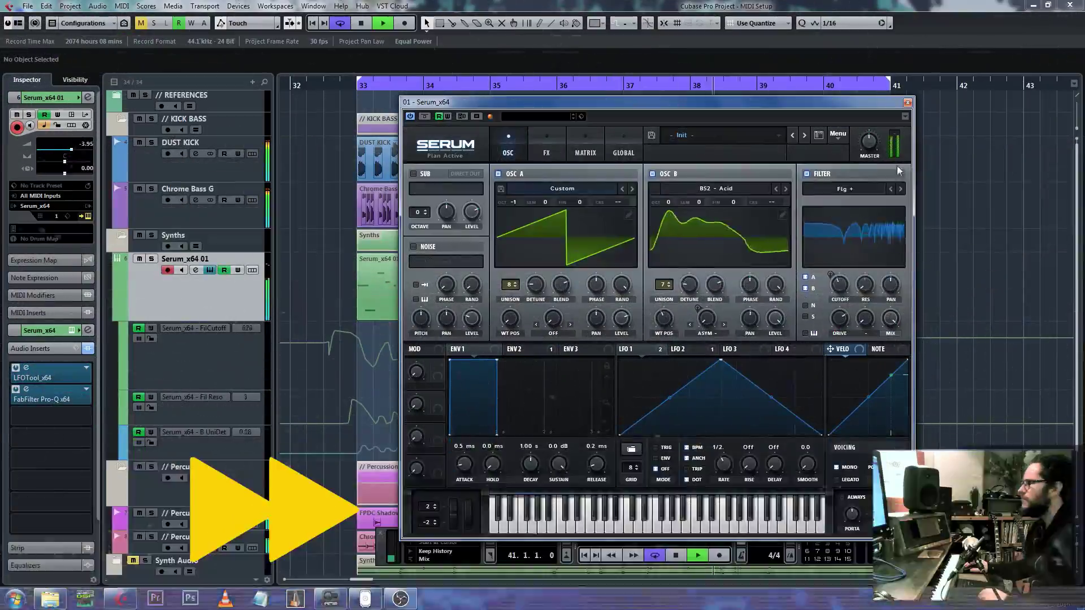
{"action": "left_click", "coordinate": [899, 189]}
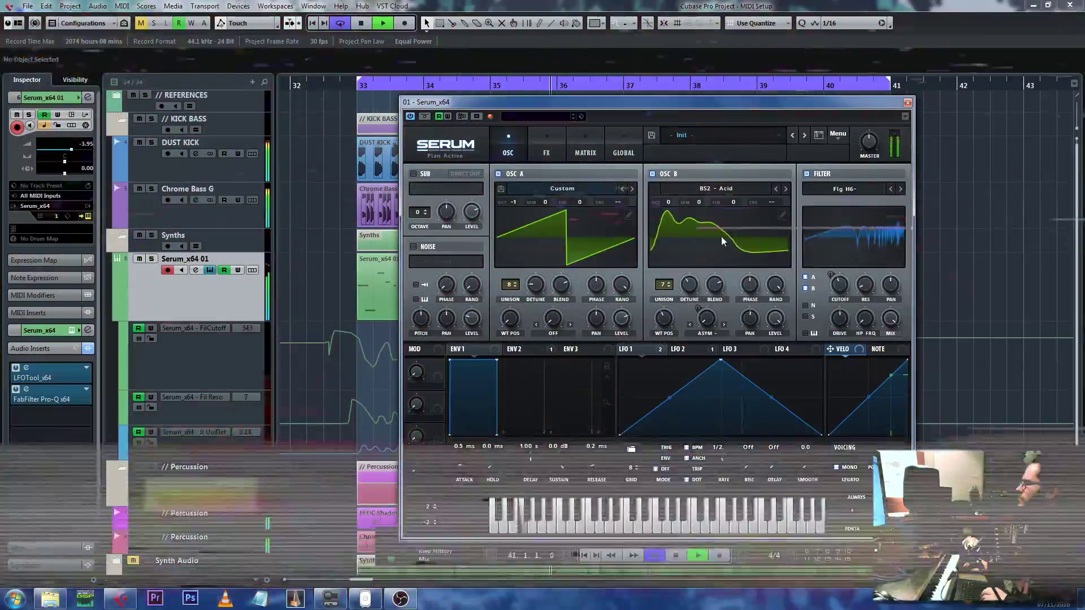
{"action": "left_click", "coordinate": [900, 190]}
{"action": "left_click", "coordinate": [901, 189]}
{"action": "left_click", "coordinate": [901, 189]}
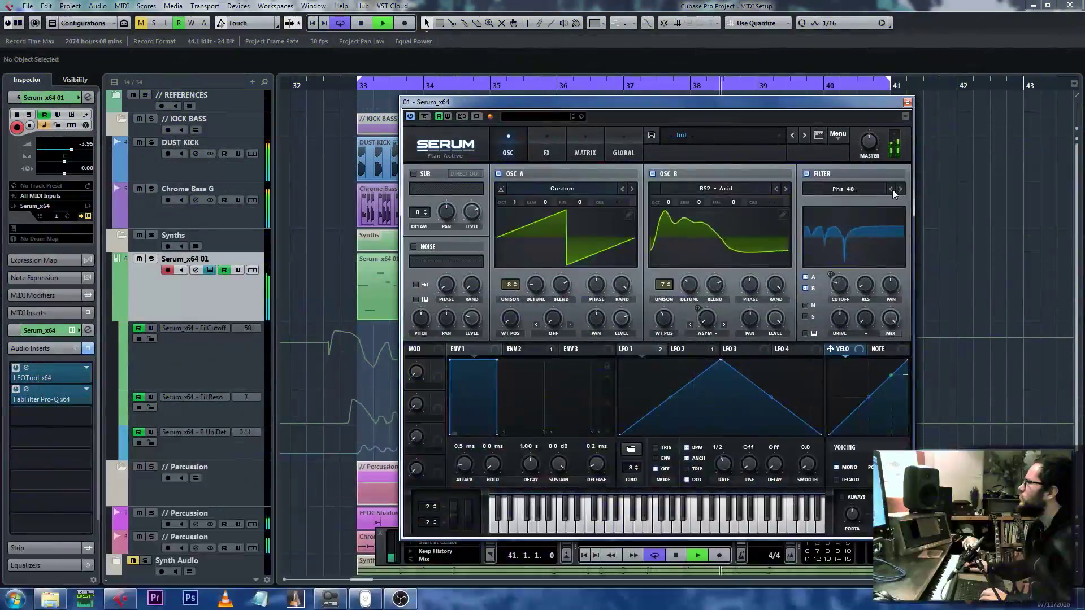
{"action": "left_click", "coordinate": [901, 190]}
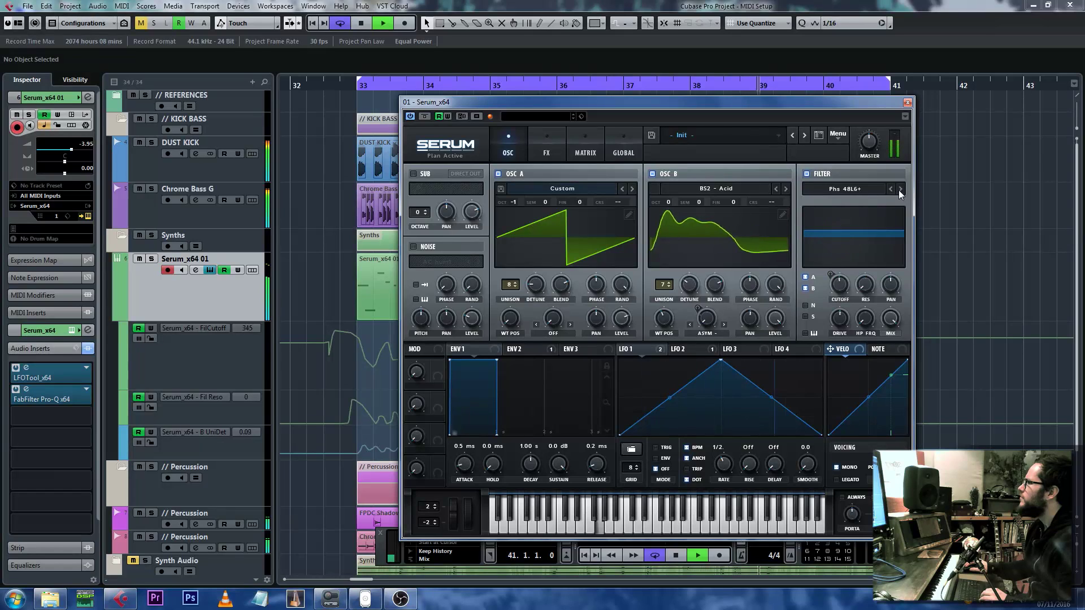
{"action": "left_click", "coordinate": [899, 190]}
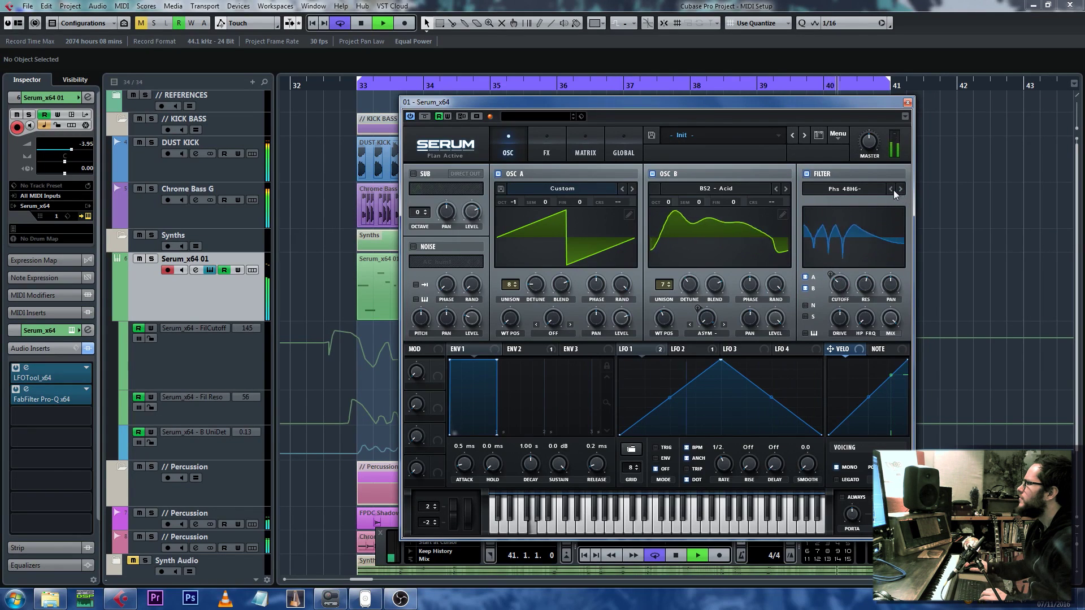
{"action": "left_click", "coordinate": [892, 190]}
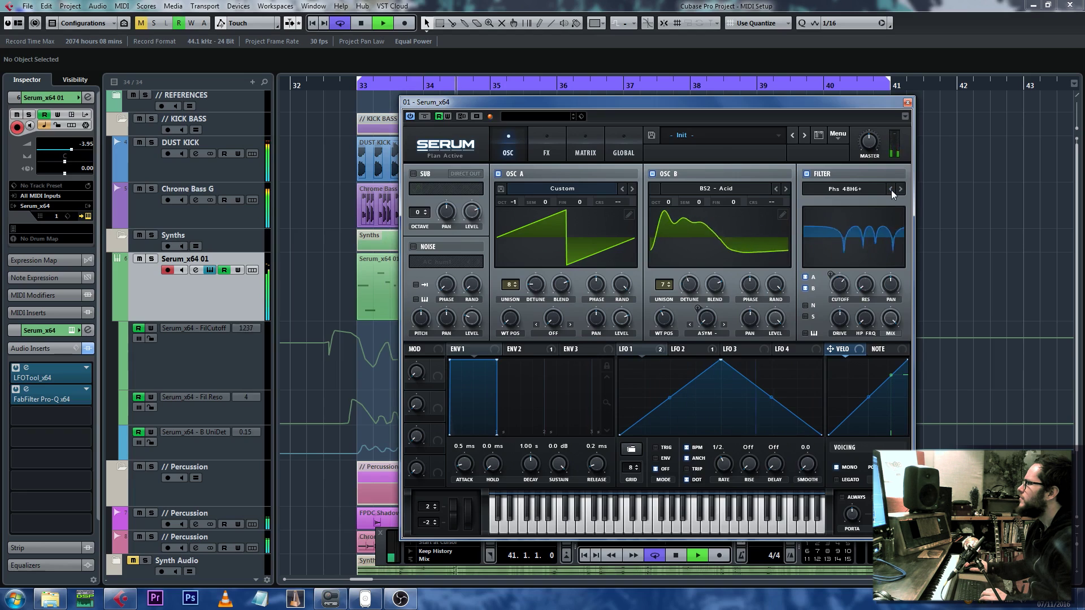
{"action": "key", "text": "space"}
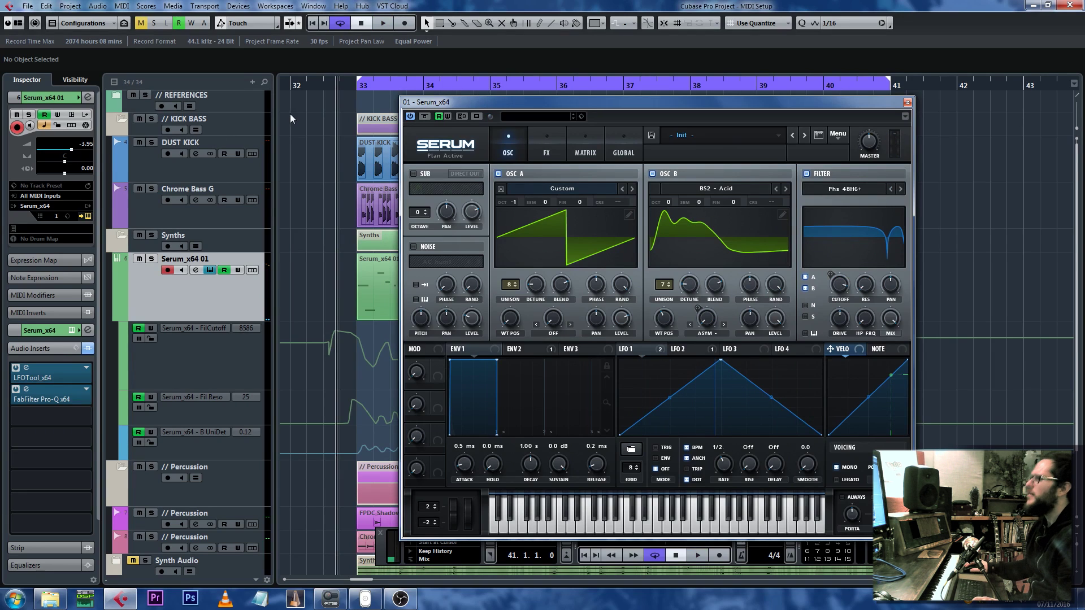
{"action": "left_click", "coordinate": [152, 259]}
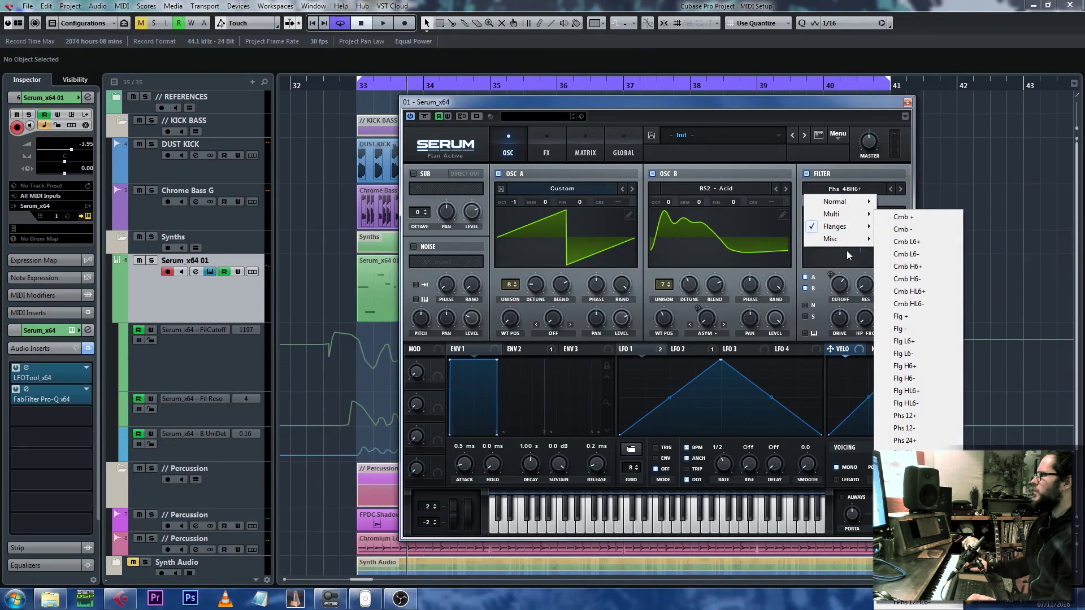
- Choose the Formant-I filter type, advance to Formant-III during playback, and adjust its formant amount
{"action": "mouse_move", "coordinate": [837, 238]}
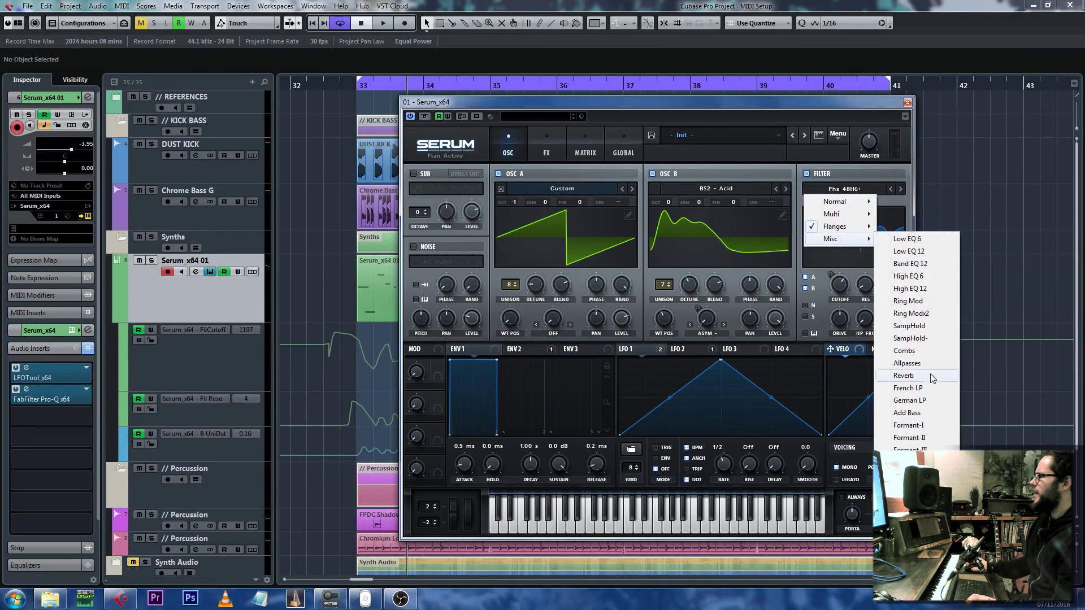
{"action": "left_click", "coordinate": [910, 425]}
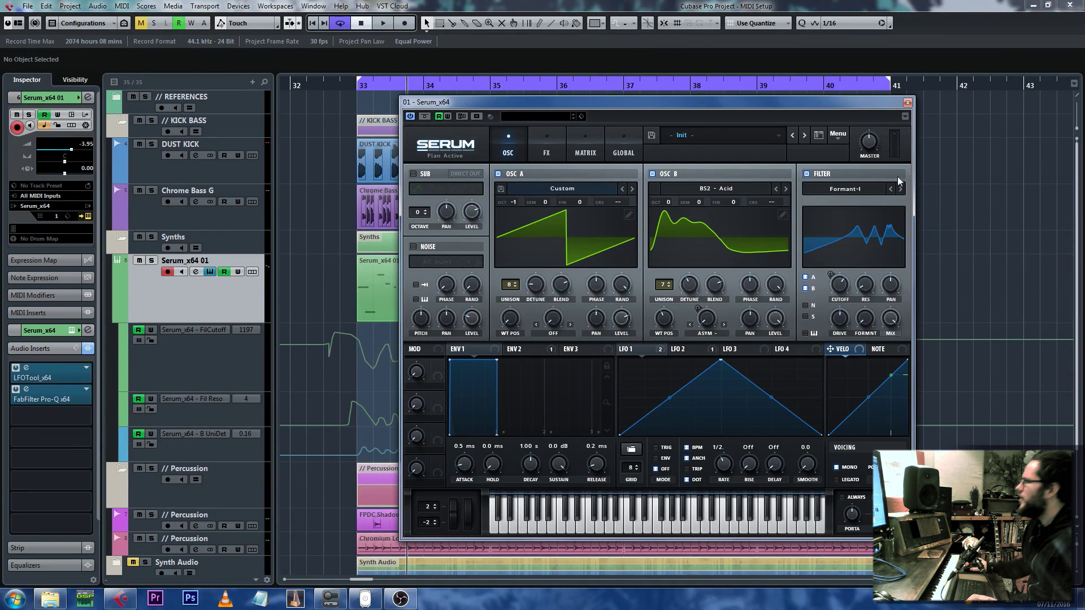
{"action": "key", "text": "space"}
{"action": "left_click", "coordinate": [901, 189]}
{"action": "left_click", "coordinate": [902, 189]}
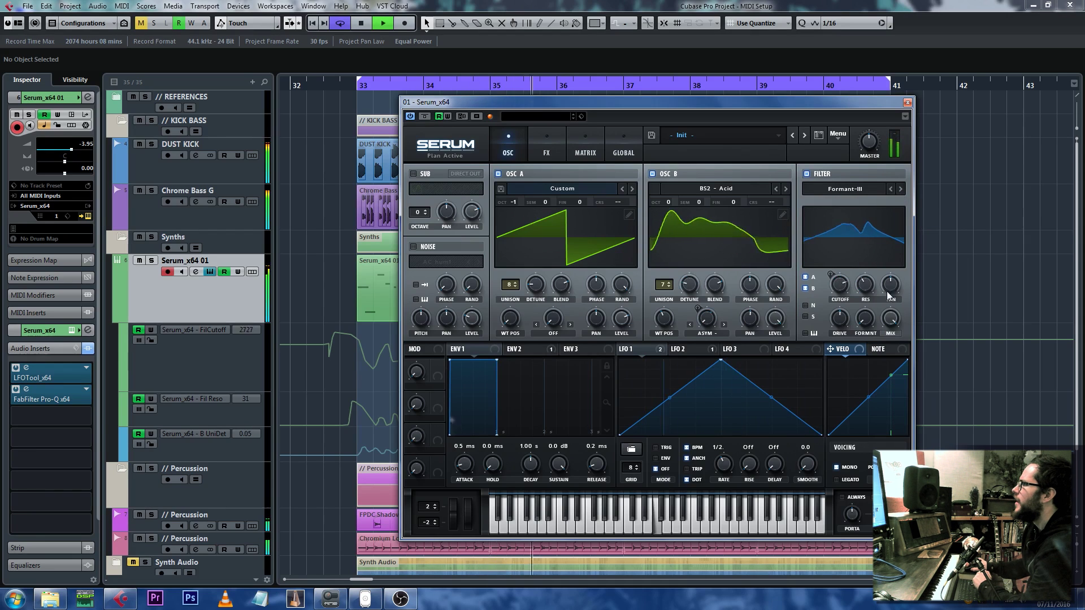
{"action": "mouse_move", "coordinate": [860, 323]}
{"action": "left_mouse_down"}
{"action": "mouse_move", "coordinate": [865, 248]}
{"action": "mouse_move", "coordinate": [855, 272]}
{"action": "mouse_move", "coordinate": [868, 314]}
{"action": "mouse_move", "coordinate": [869, 285]}
{"action": "mouse_move", "coordinate": [868, 325]}
{"action": "left_mouse_up"}
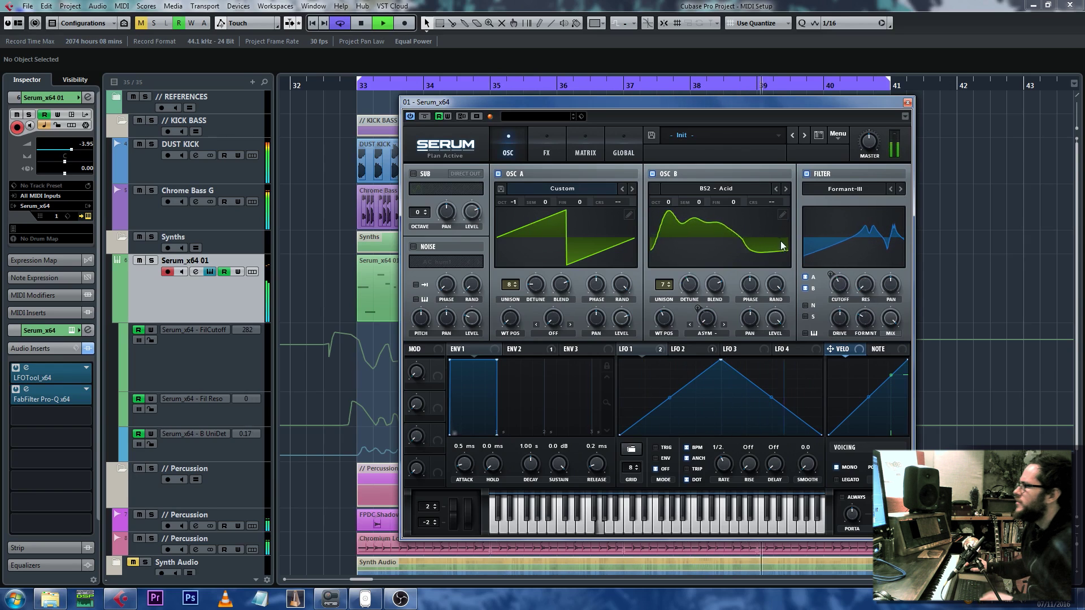
{"action": "key", "text": "space"}
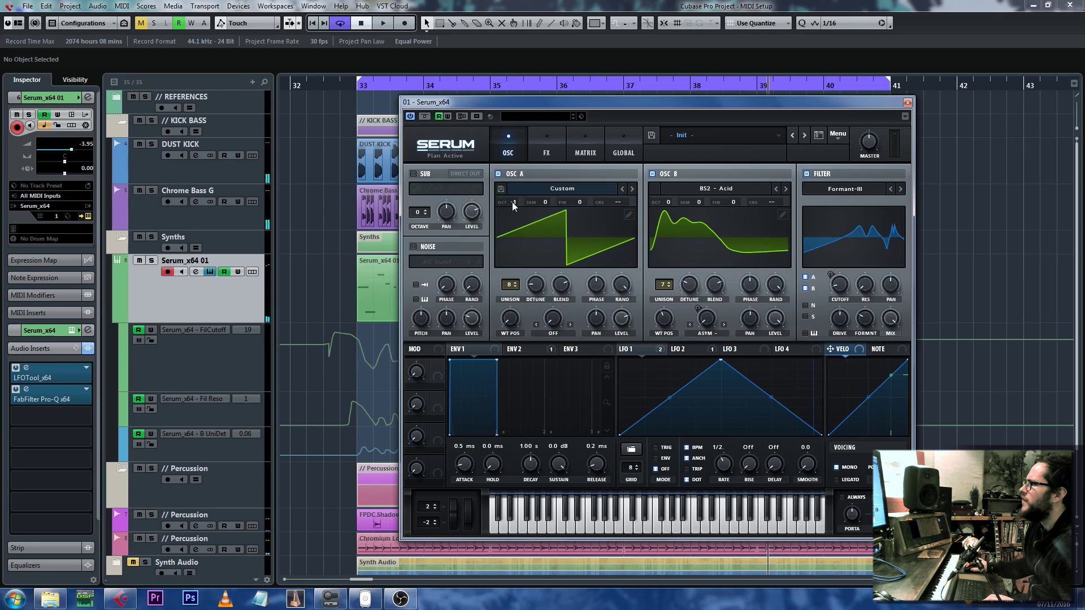
- Lower oscillator B's octave to -1 and oscillator A's octave to -2, and play the loop
{"action": "left_click_drag", "start_coordinate": [668, 203], "coordinate": [667, 219]}
{"action": "left_click_drag", "start_coordinate": [519, 204], "coordinate": [514, 218]}
{"action": "key", "text": "space"}
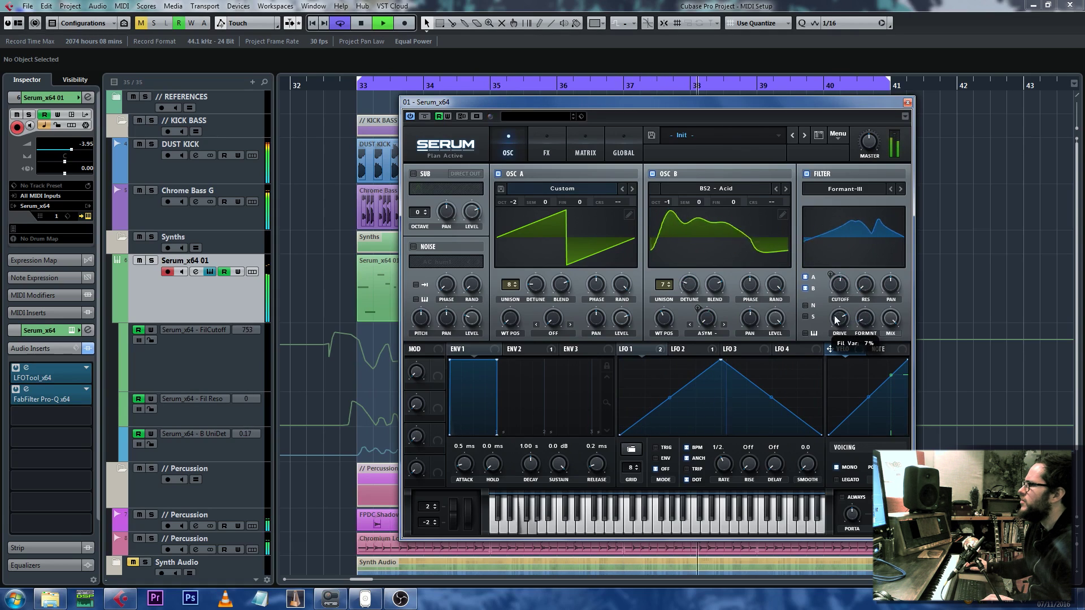
- Return the main filter to Formant-I and switch off the Formant-I filter in Serum's effects chain
{"action": "left_click", "coordinate": [891, 188]}
{"action": "left_click", "coordinate": [891, 189]}
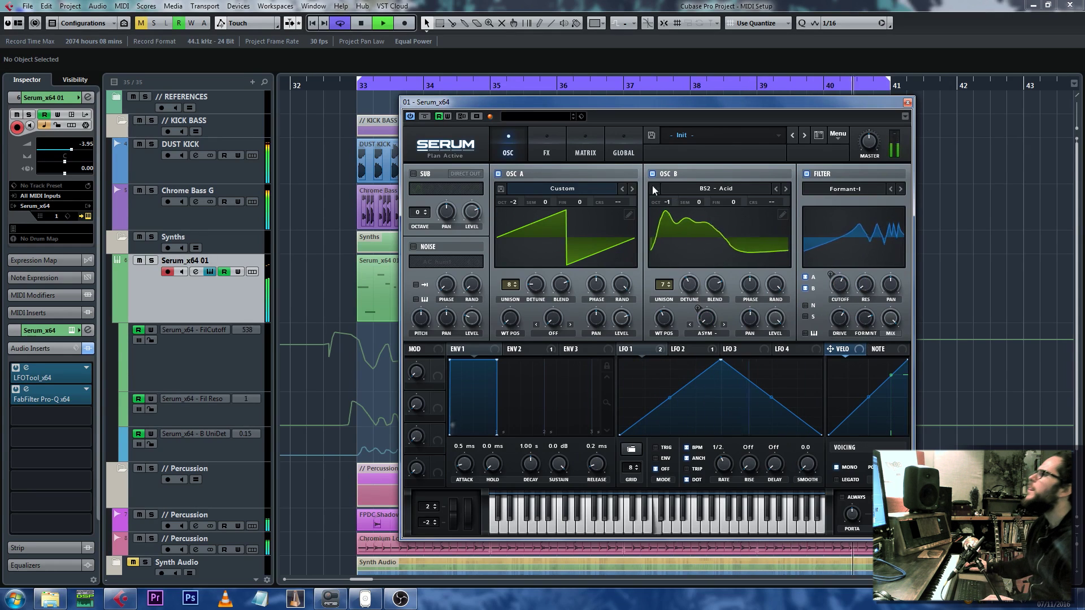
{"action": "left_click", "coordinate": [535, 152]}
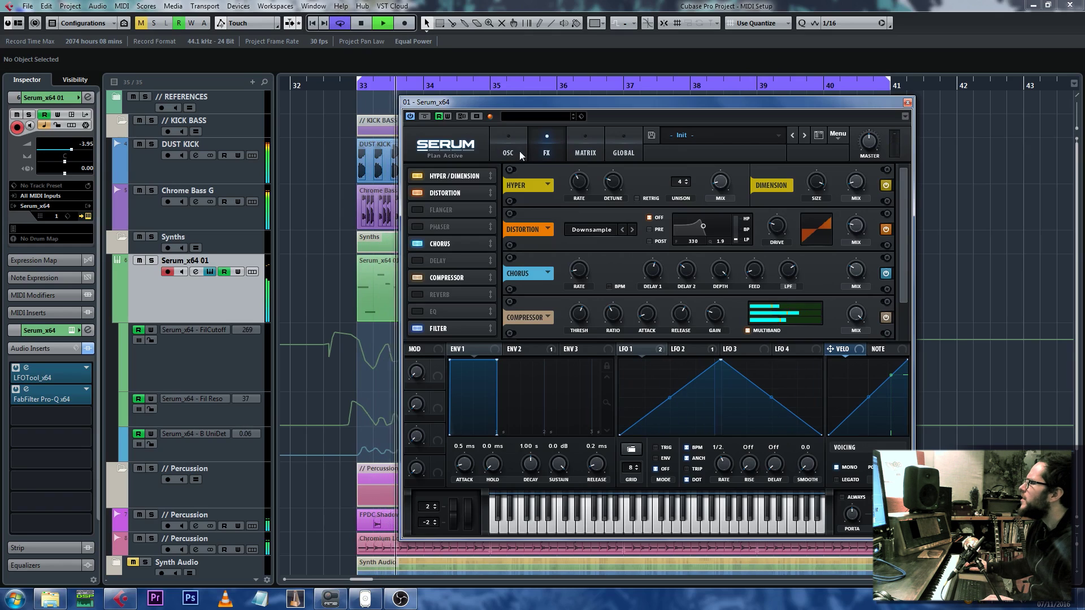
{"action": "scroll", "coordinate": [905, 260], "scroll_direction": "down", "scroll_amount": 1}
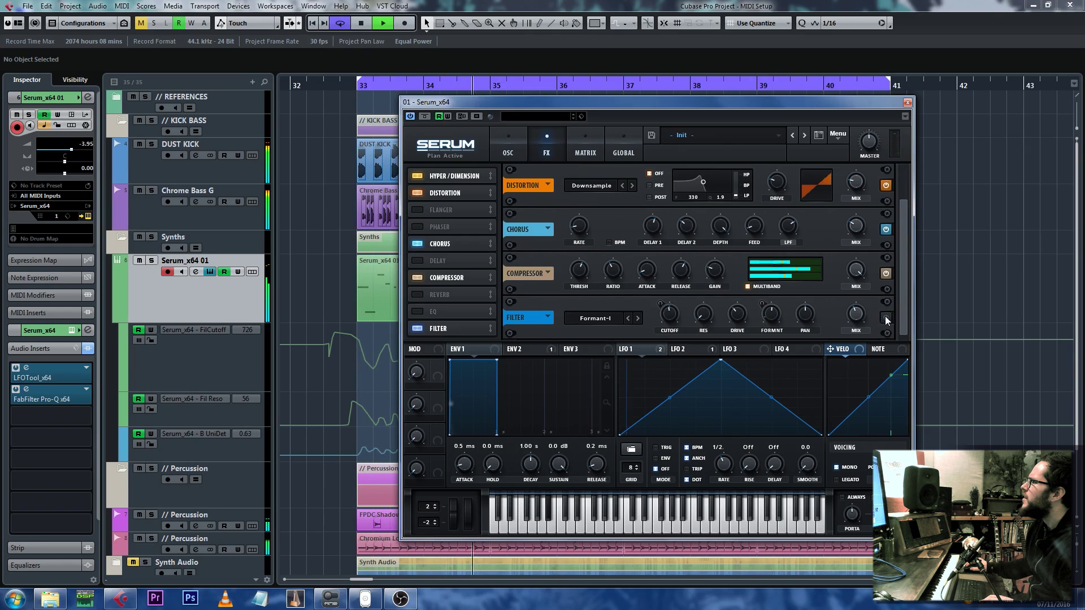
{"action": "left_click", "coordinate": [886, 317]}
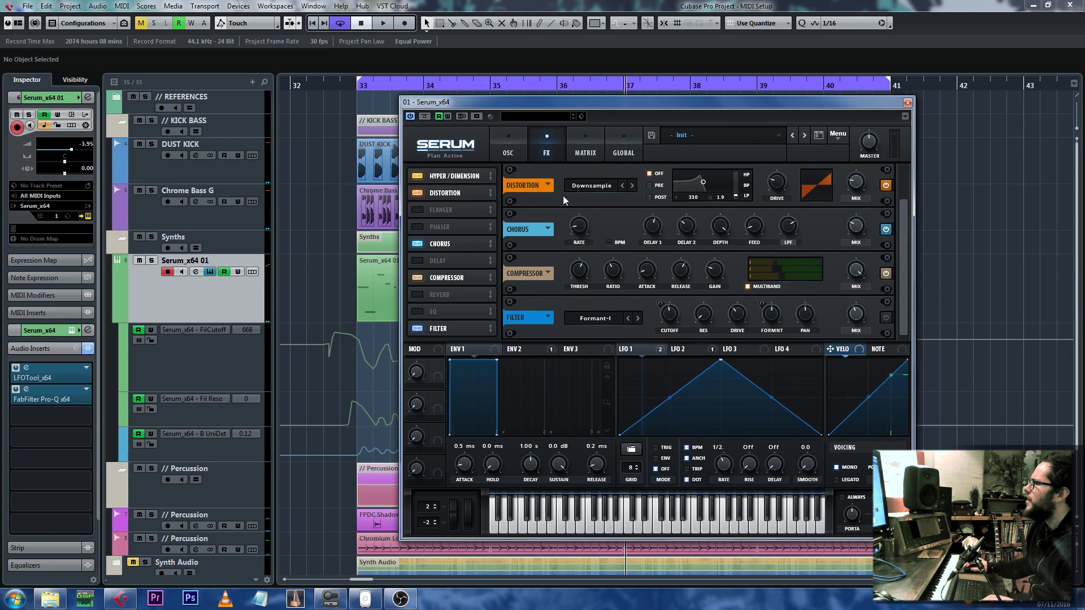
- Play the loop, switch Serum's main filter to Formant-II and adjust its formant amount
{"action": "left_click", "coordinate": [507, 145]}
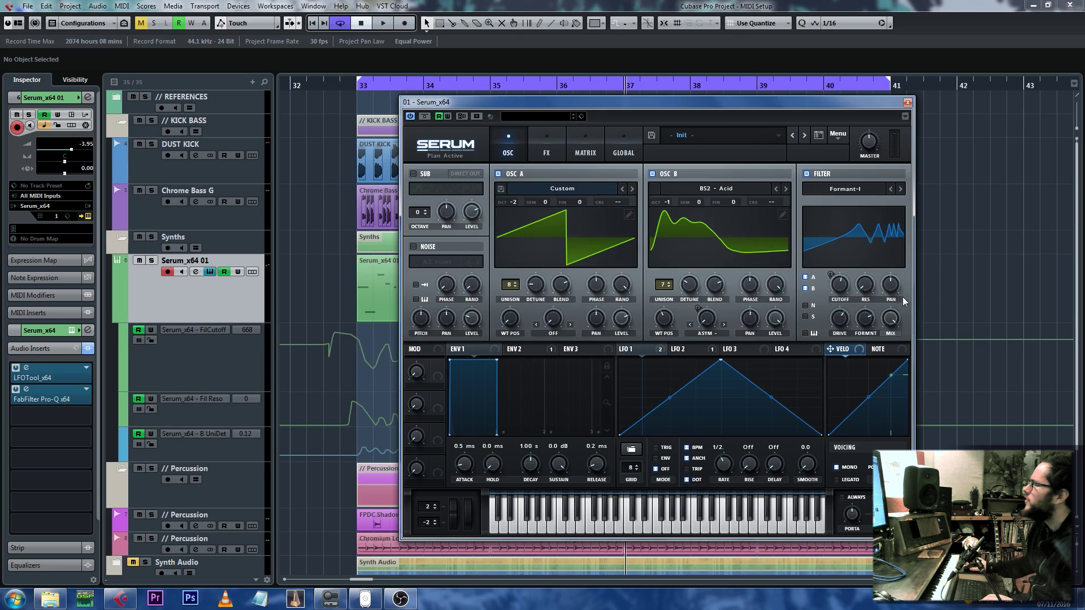
{"action": "mouse_move", "coordinate": [868, 326]}
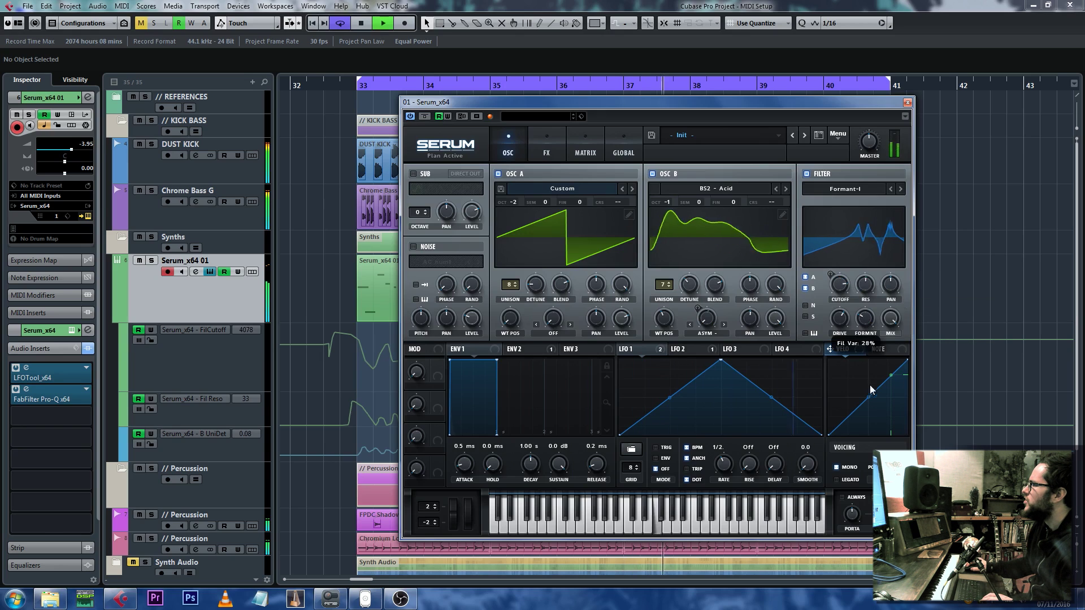
{"action": "left_click", "coordinate": [901, 189]}
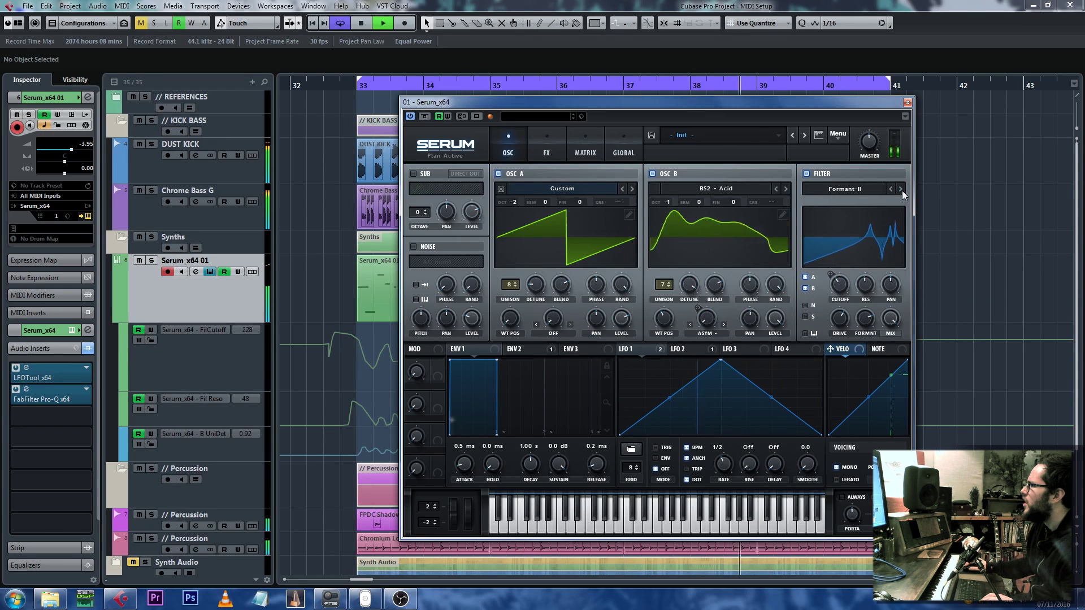
{"action": "mouse_move", "coordinate": [865, 320]}
{"action": "left_mouse_down"}
{"action": "mouse_move", "coordinate": [866, 364]}
{"action": "mouse_move", "coordinate": [866, 245]}
{"action": "mouse_move", "coordinate": [884, 450]}
{"action": "mouse_move", "coordinate": [861, 300]}
{"action": "mouse_move", "coordinate": [874, 400]}
{"action": "mouse_move", "coordinate": [853, 368]}
{"action": "mouse_move", "coordinate": [868, 411]}
{"action": "mouse_move", "coordinate": [867, 305]}
{"action": "left_mouse_up"}
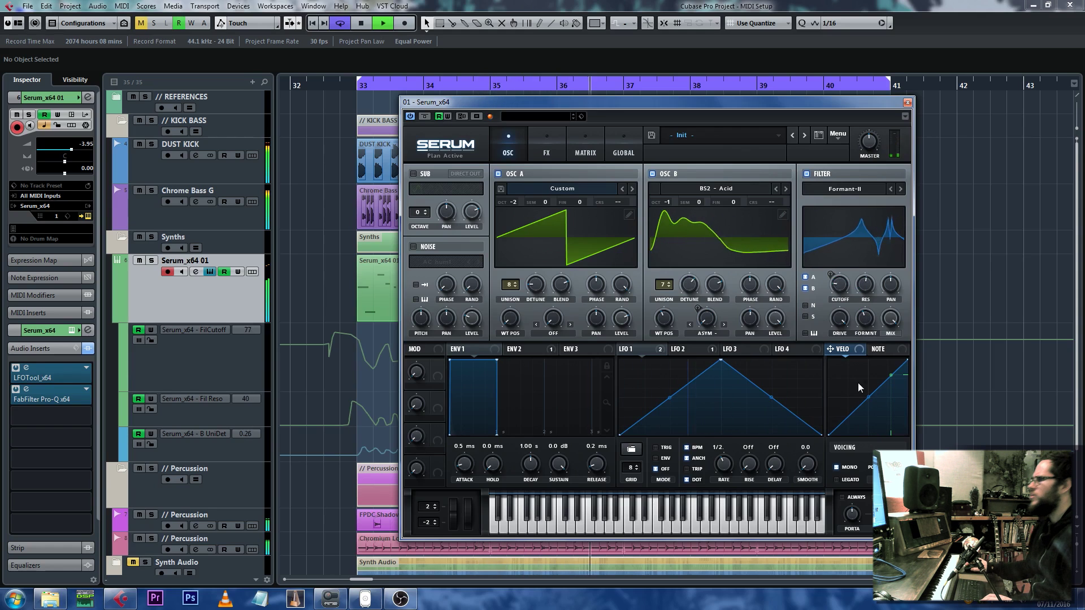
- Reduce oscillator B's unison to 1 voice and readjust the filter's formant amount during playback
{"action": "left_click", "coordinate": [663, 288]}
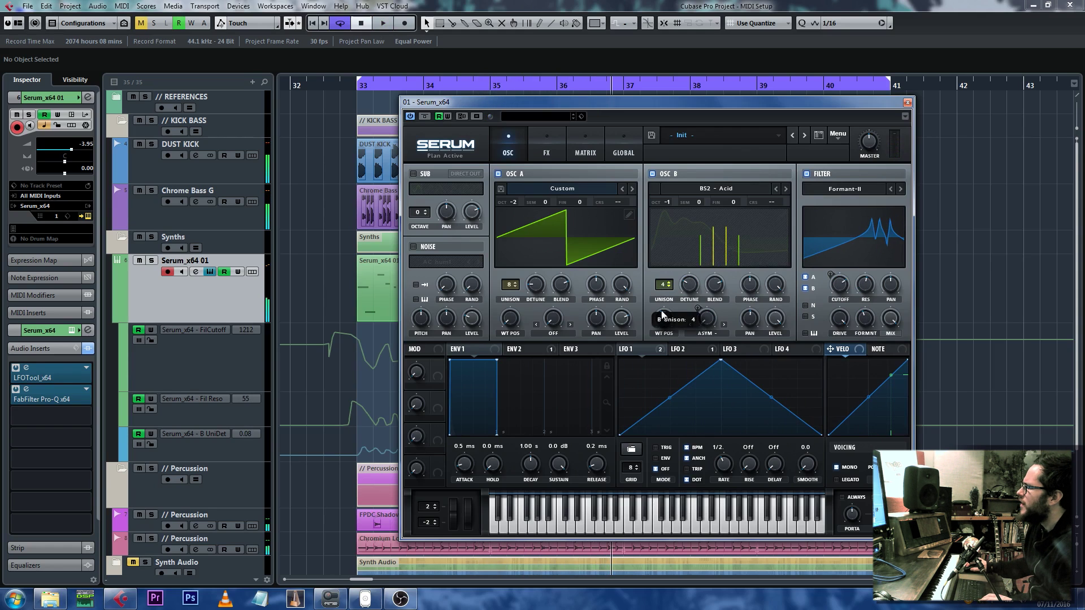
{"action": "left_click_drag", "start_coordinate": [866, 320], "coordinate": [863, 349]}
{"action": "left_click_drag", "start_coordinate": [663, 285], "coordinate": [666, 298]}
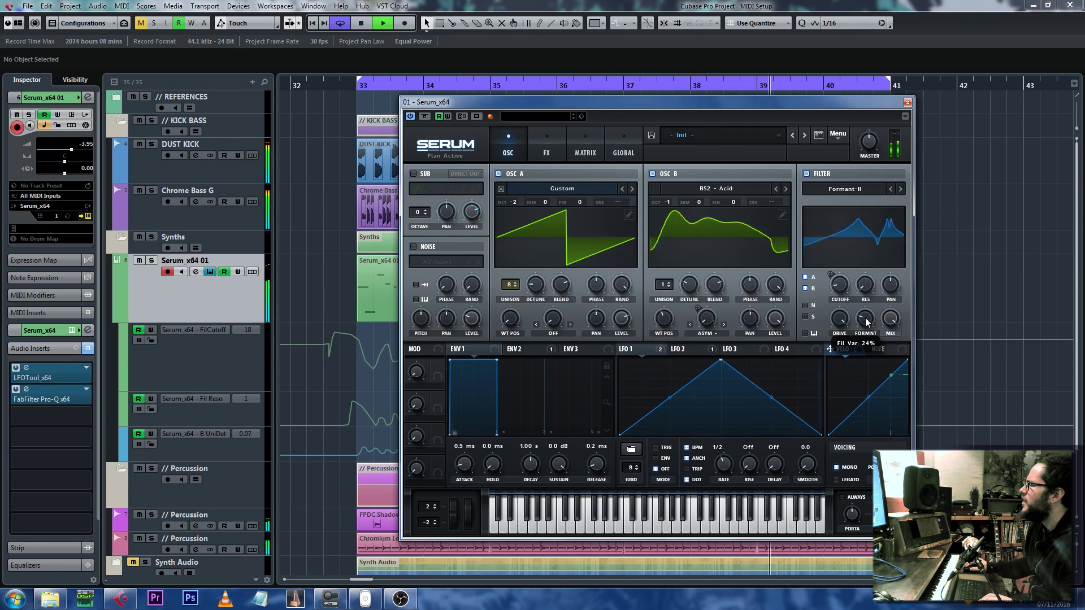
{"action": "key", "text": "space"}
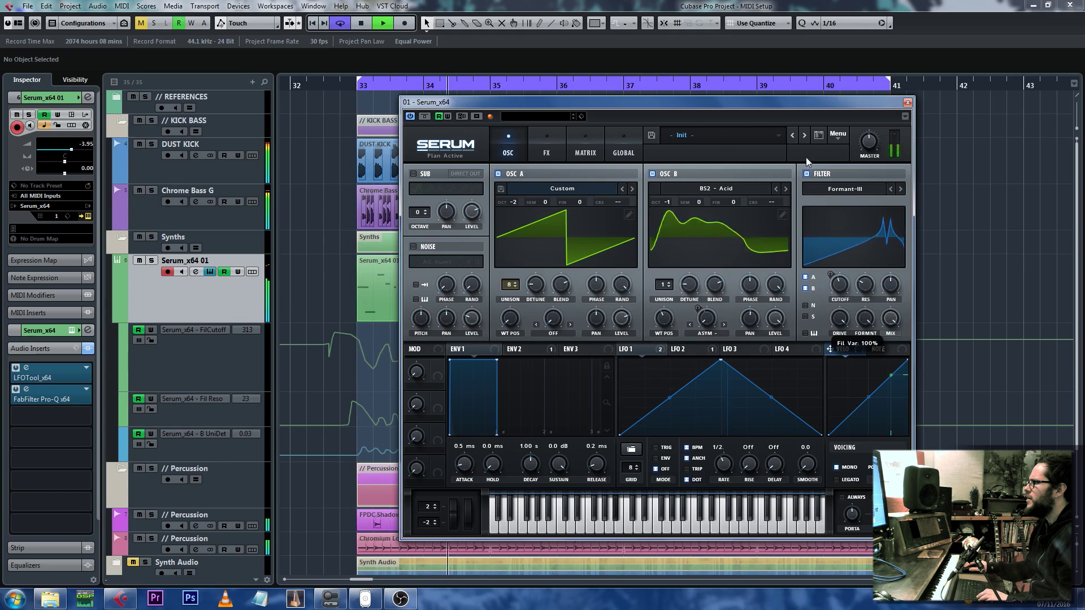
- Audition the Formant-I filter type and settle on Formant-II for the main filter
{"action": "left_click", "coordinate": [893, 189]}
{"action": "left_click", "coordinate": [893, 190]}
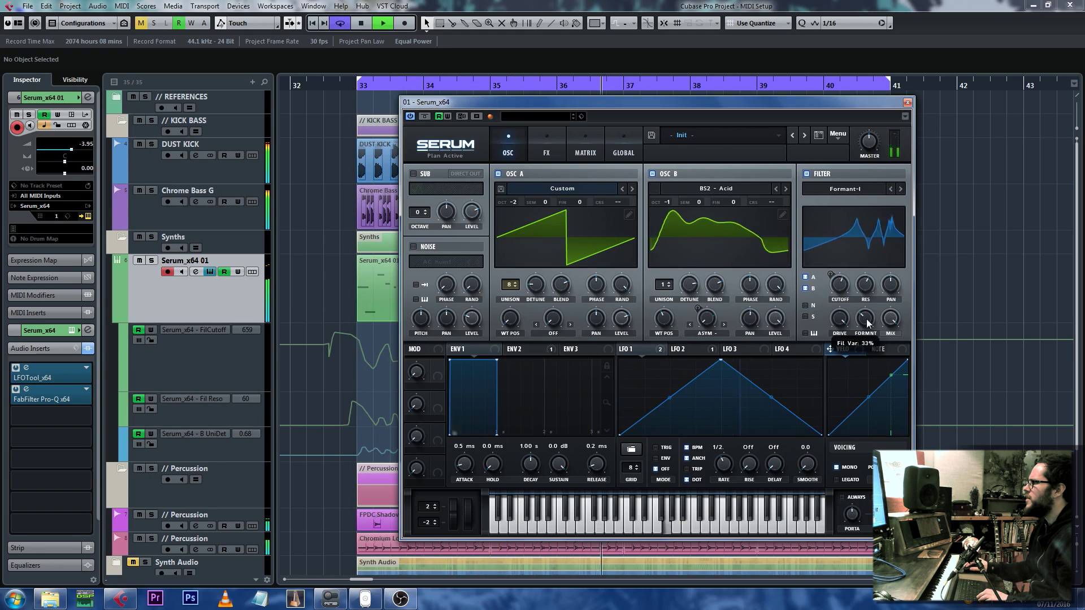
{"action": "left_click", "coordinate": [899, 191]}
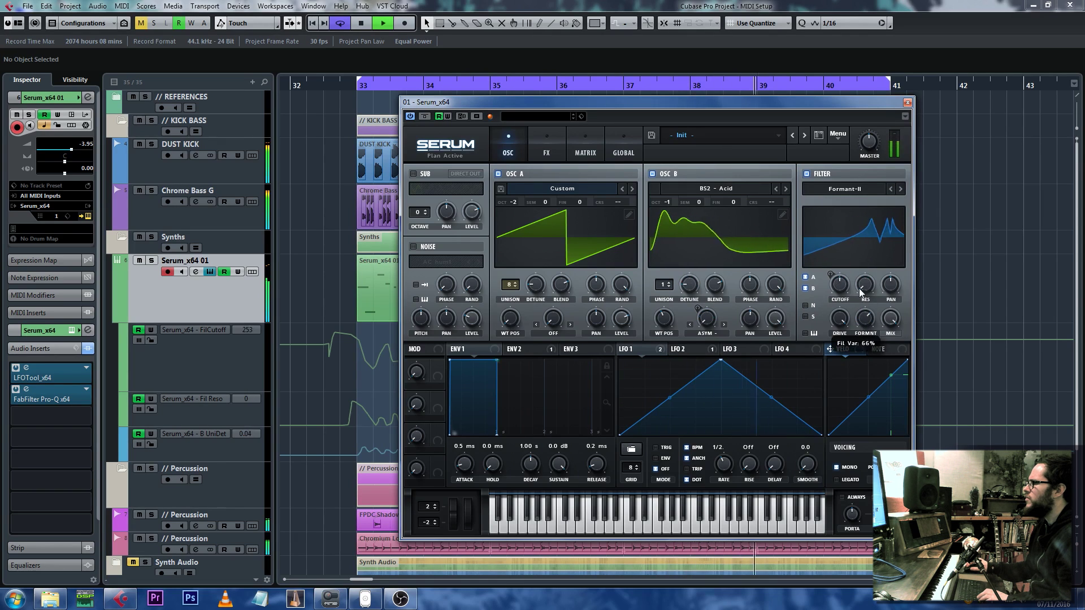
- Write automation for the filter's formant amount across the loop from before bar 33, and disable automation writing for Serum
{"action": "left_click", "coordinate": [326, 86]}
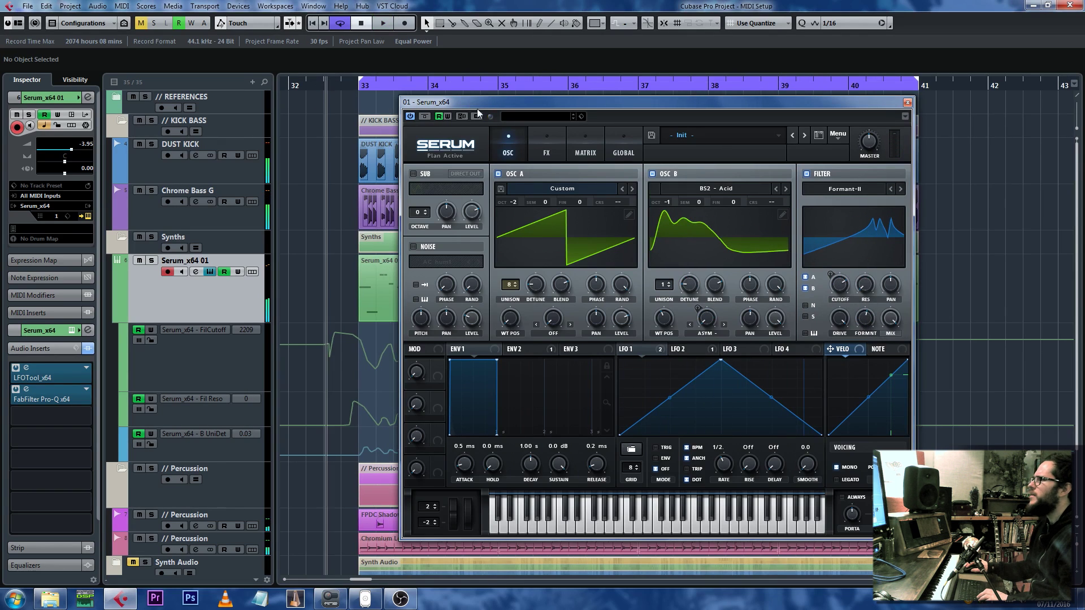
{"action": "left_click", "coordinate": [448, 116]}
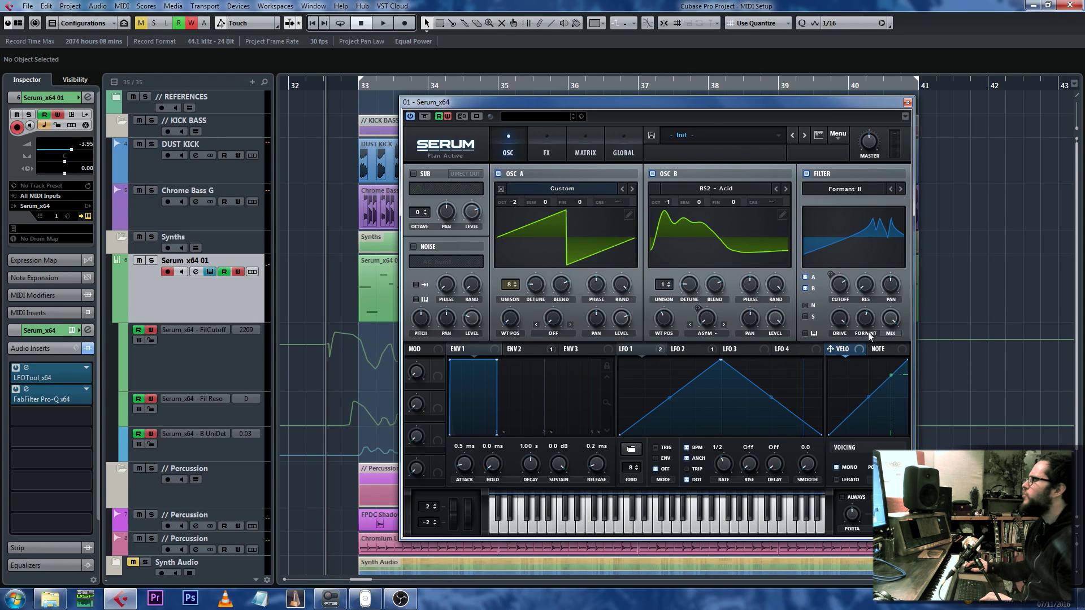
{"action": "key", "text": "space"}
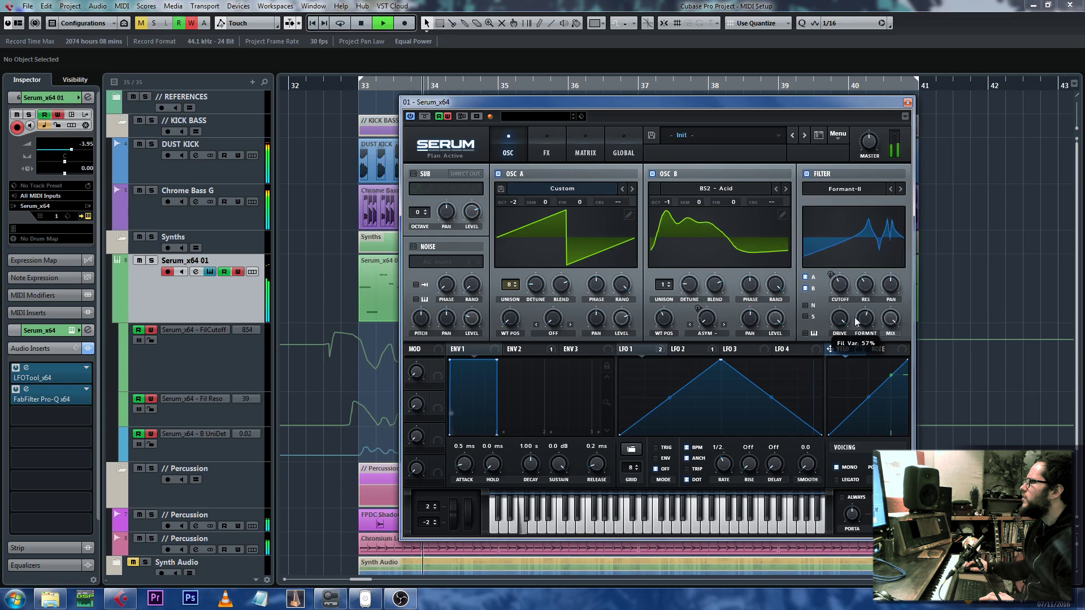
{"action": "left_click_drag", "start_coordinate": [842, 324], "coordinate": [859, 353]}
{"action": "key", "text": "space"}
{"action": "left_click", "coordinate": [448, 117]}
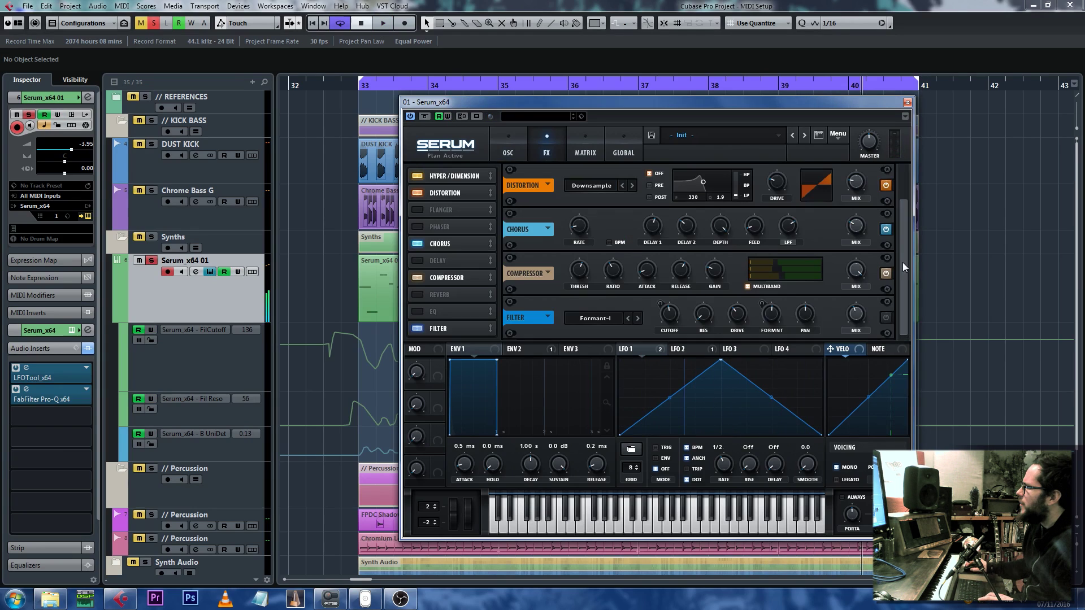
- Adjust the Downsample distortion's mix and drive in the effects chain while the soloed synth plays
{"action": "left_click_drag", "start_coordinate": [903, 262], "coordinate": [904, 224]}
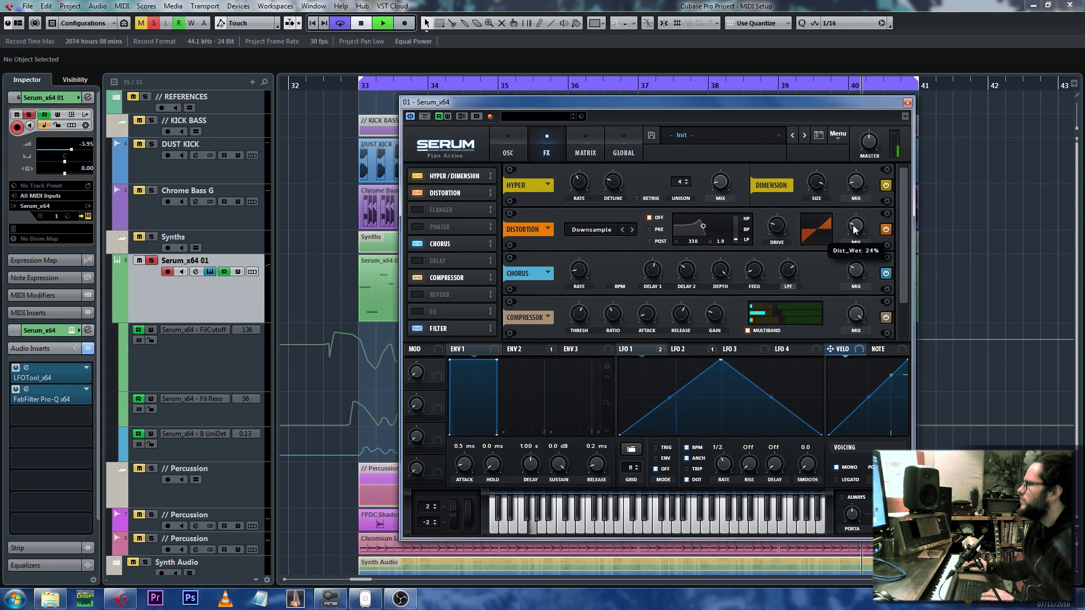
{"action": "key", "text": "space"}
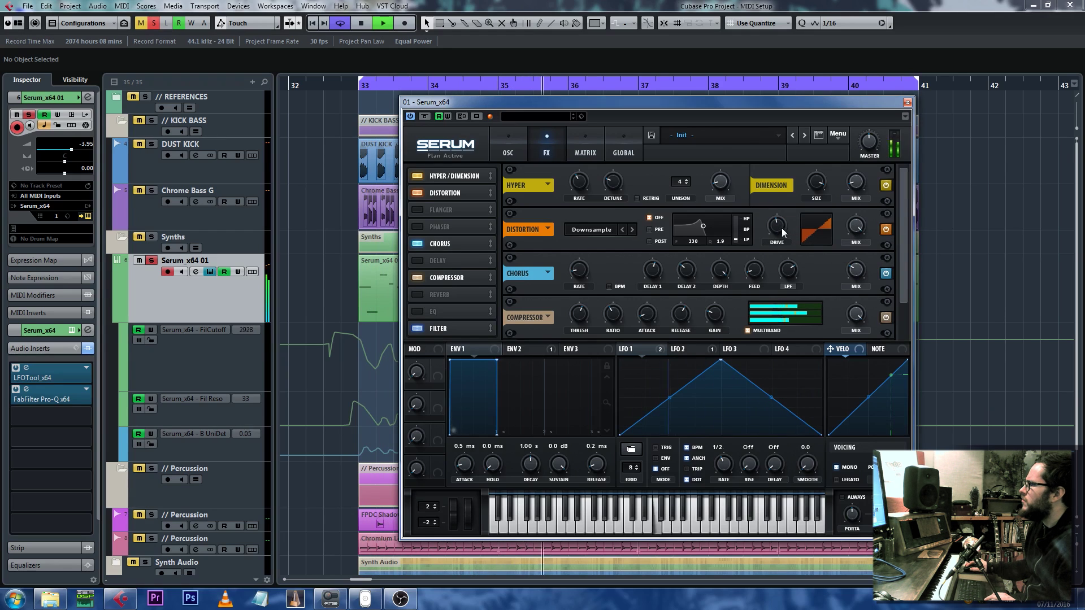
{"action": "left_click_drag", "start_coordinate": [780, 226], "coordinate": [761, 208]}
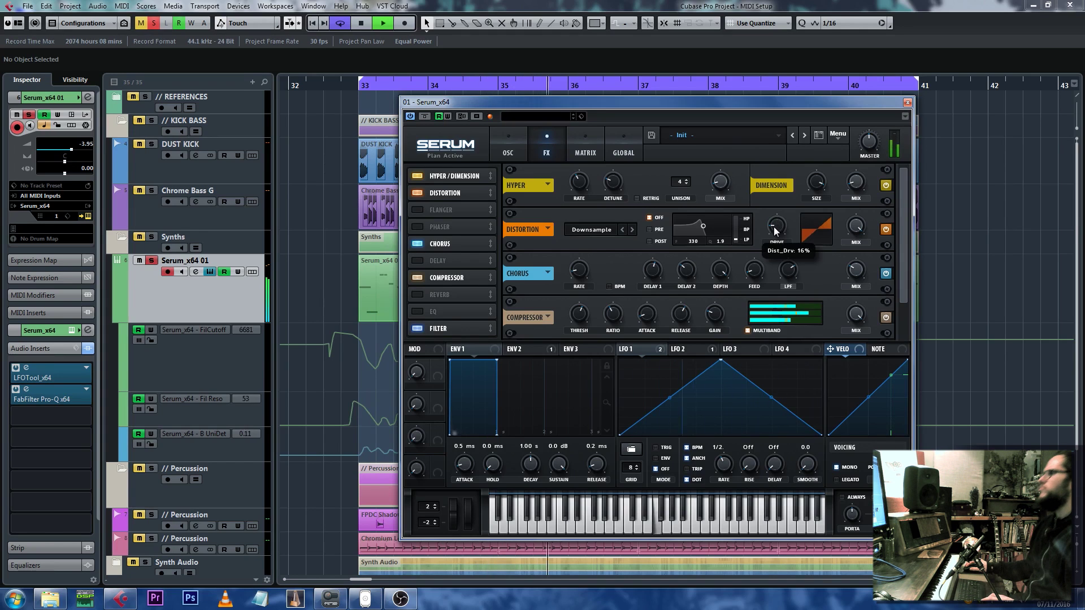
{"action": "key", "text": "space"}
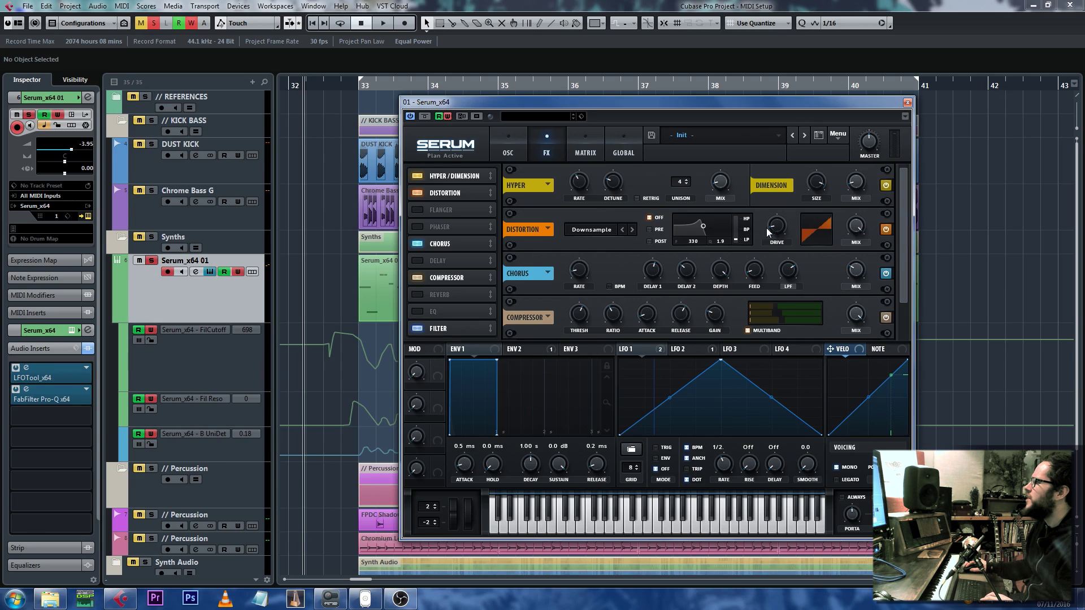
- Write automation for the Downsample distortion's drive from before bar 33, clearing all solos to work against the full mix
{"action": "left_click", "coordinate": [518, 148]}
{"action": "left_click", "coordinate": [549, 149]}
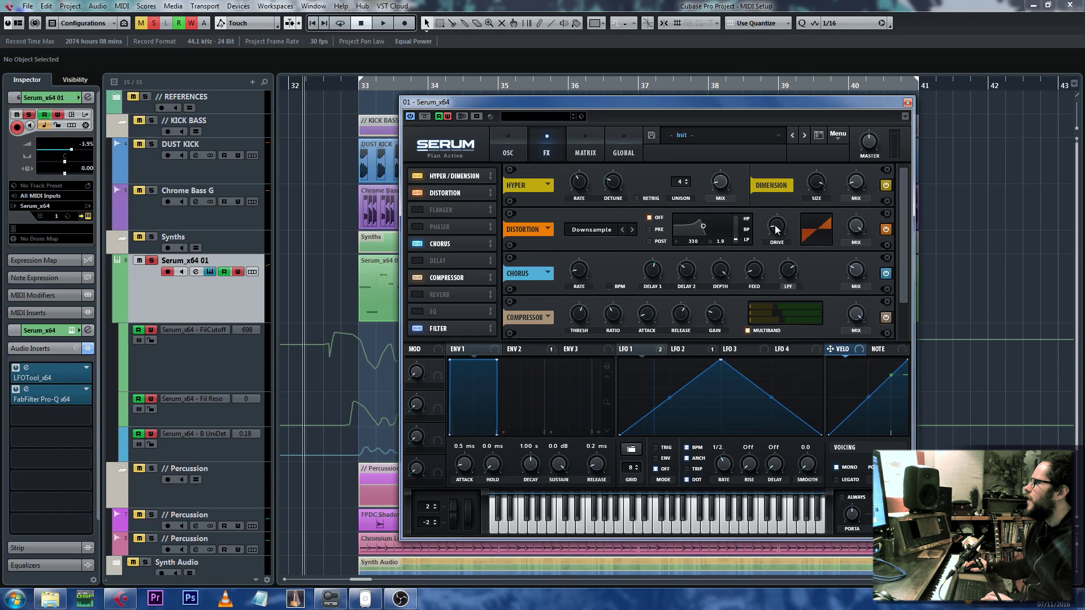
{"action": "key", "text": "space"}
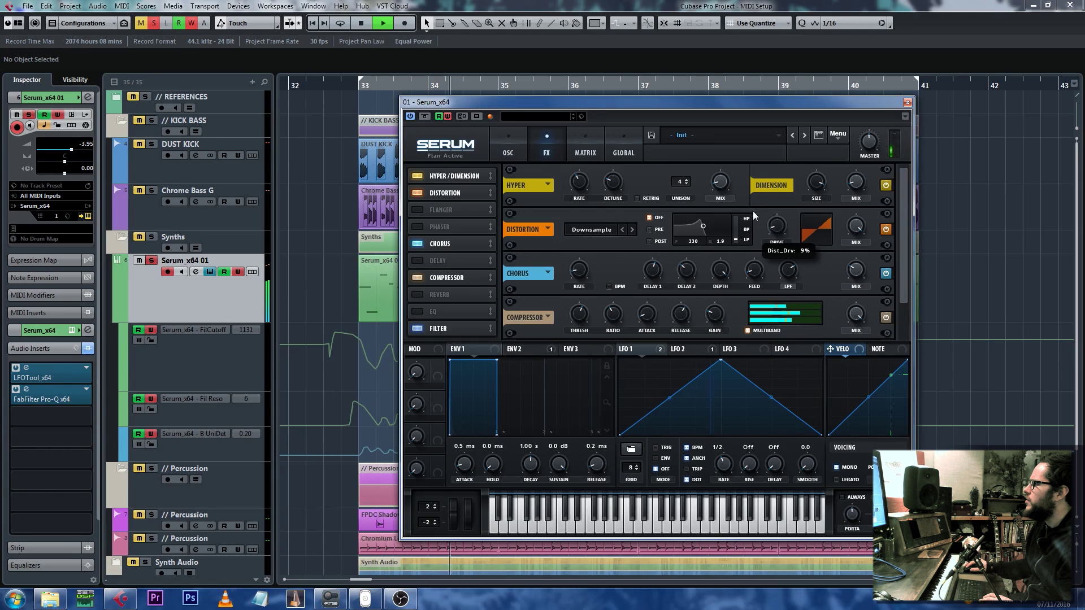
{"action": "key", "text": "space"}
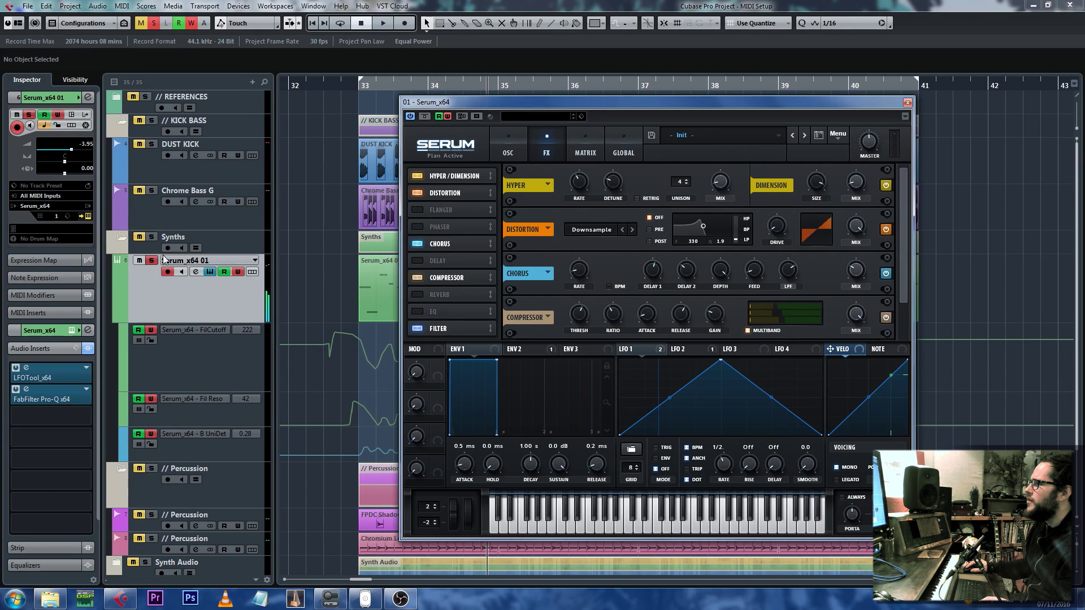
{"action": "left_click", "coordinate": [155, 23]}
{"action": "scroll", "coordinate": [351, 187], "scroll_direction": "down", "scroll_amount": 4}
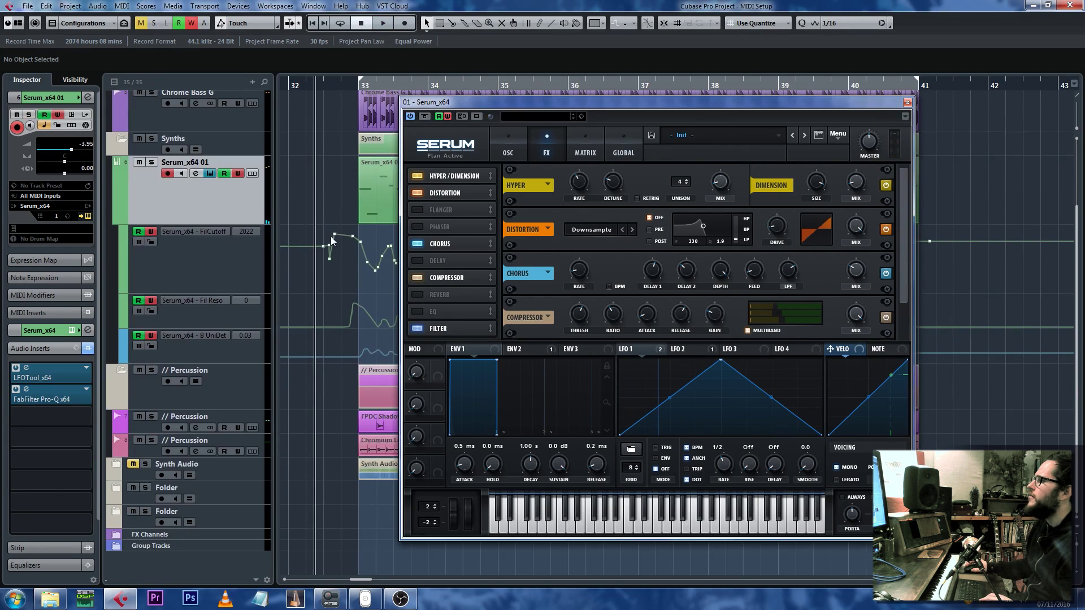
{"action": "scroll", "coordinate": [328, 242], "scroll_direction": "up", "scroll_amount": 4}
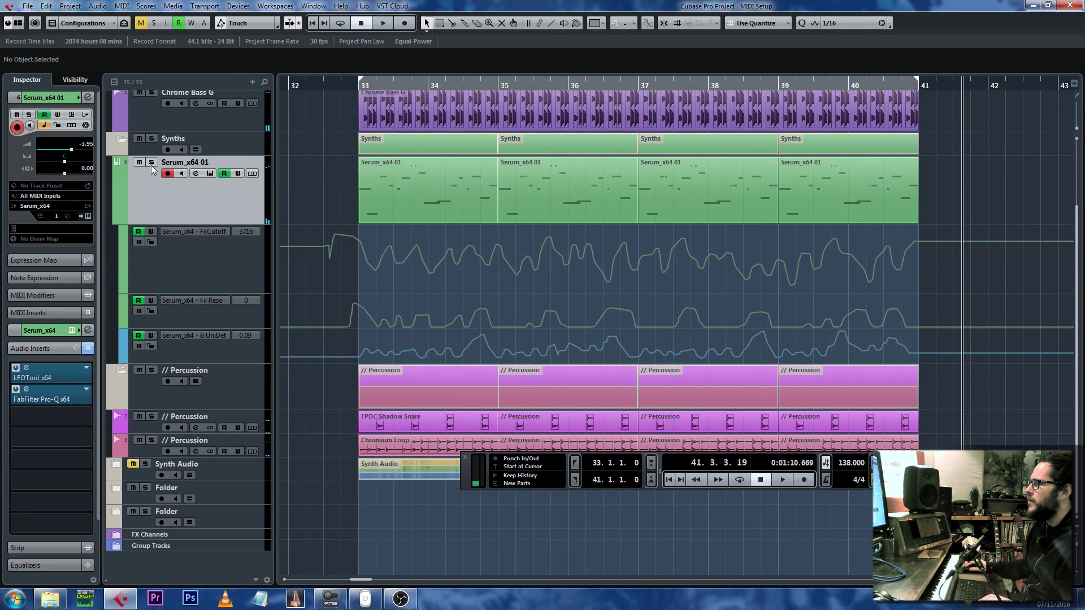
- Solo the Serum track and play it from just before bar 33
{"action": "left_click", "coordinate": [151, 163]}
{"action": "left_click", "coordinate": [353, 87]}
{"action": "key", "text": "space"}
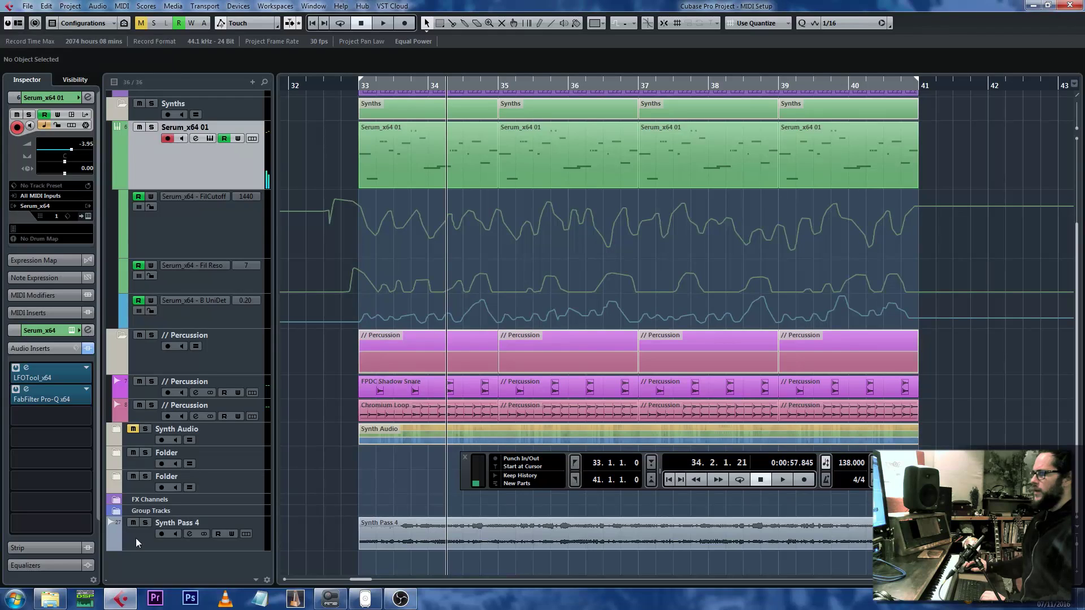
- Solo and play the Synth Pass 4 audio track, make the track taller, and remove its solo
{"action": "left_click", "coordinate": [137, 538]}
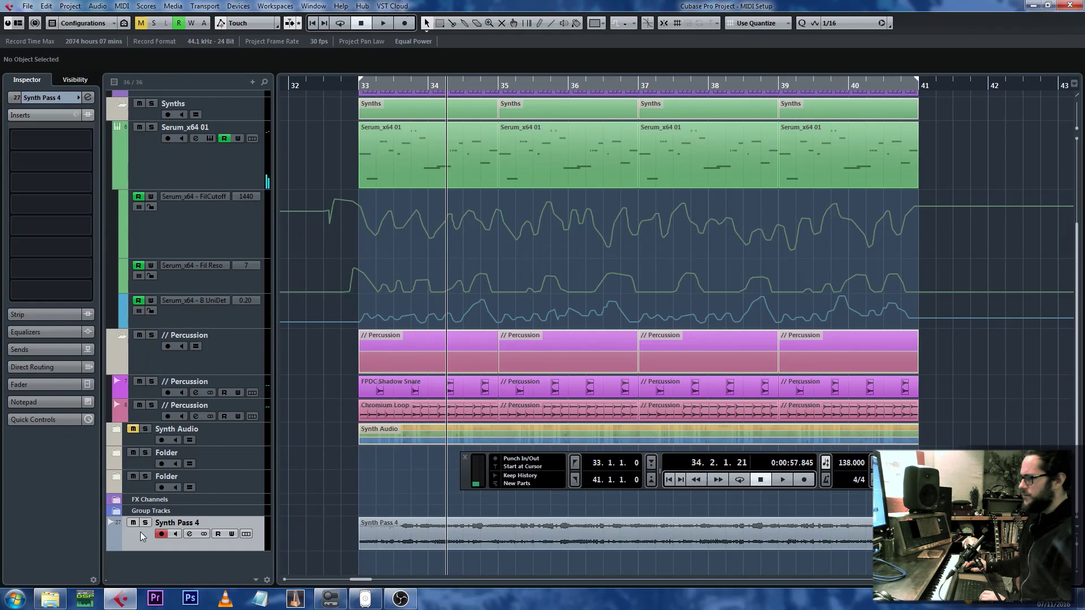
{"action": "key", "text": "s"}
{"action": "key", "text": "space"}
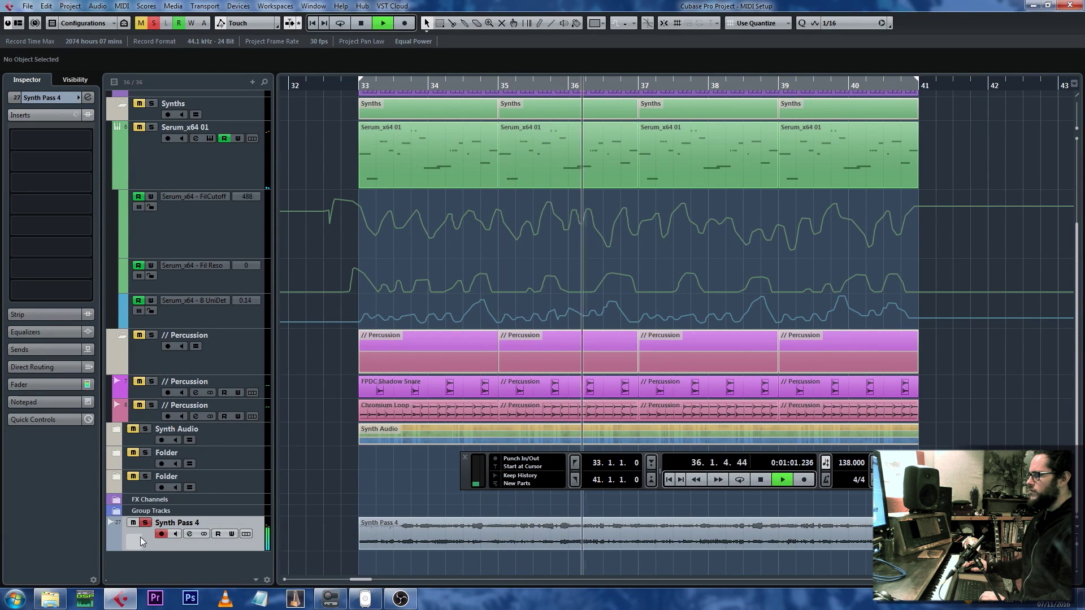
{"action": "left_click_drag", "start_coordinate": [159, 551], "coordinate": [159, 582]}
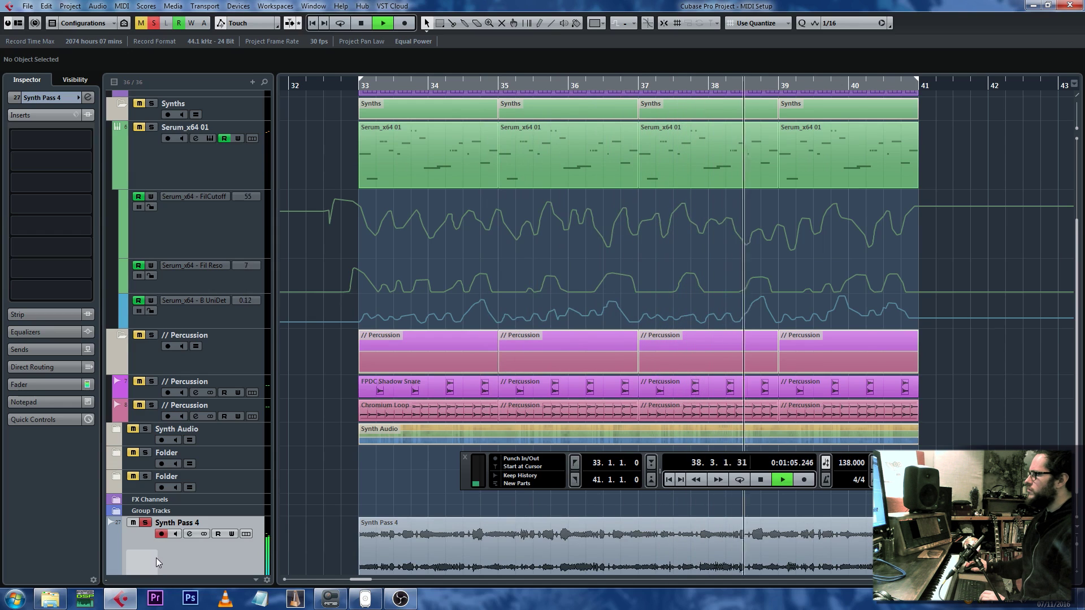
{"action": "key", "text": "space"}
{"action": "left_click", "coordinate": [145, 522]}
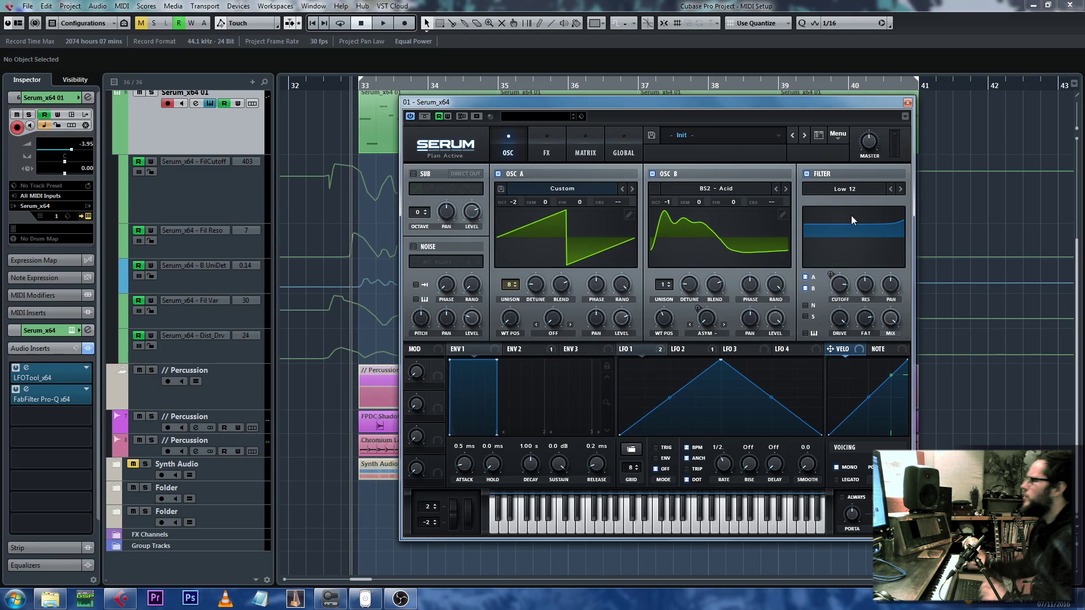
- Readjust the Downsample distortion's mix during playback of the Low 12 filter variation
{"action": "left_click", "coordinate": [544, 141]}
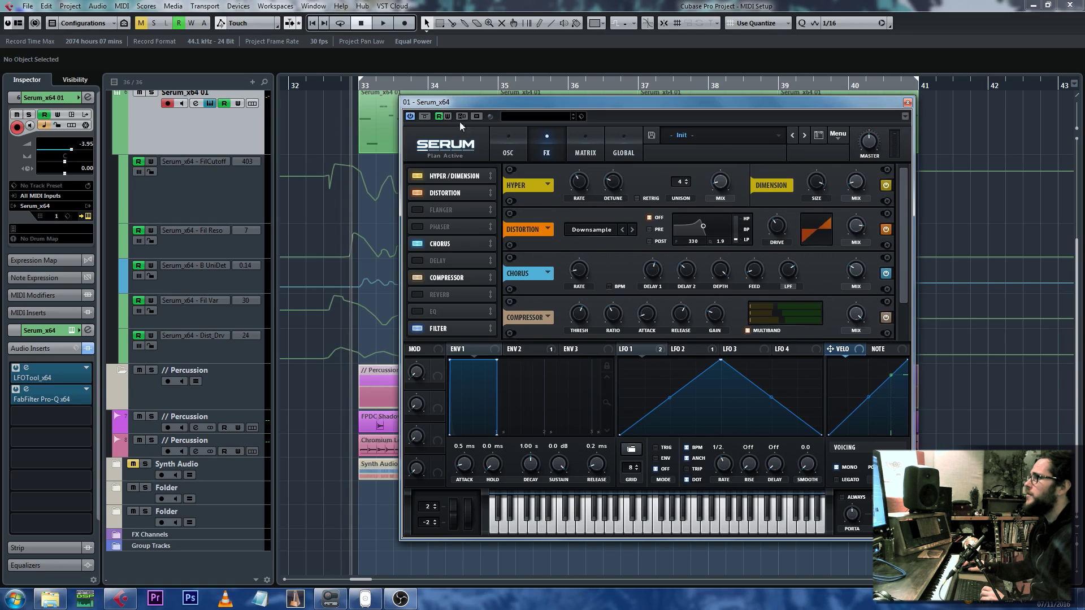
{"action": "key", "text": "w"}
{"action": "key", "text": "space"}
{"action": "left_click_drag", "start_coordinate": [857, 226], "coordinate": [857, 250]}
{"action": "left_click_drag", "start_coordinate": [858, 203], "coordinate": [863, 284]}
{"action": "mouse_move", "coordinate": [862, 222]}
{"action": "left_mouse_down"}
{"action": "mouse_move", "coordinate": [865, 213]}
{"action": "mouse_move", "coordinate": [860, 258]}
{"action": "mouse_move", "coordinate": [863, 205]}
{"action": "mouse_move", "coordinate": [869, 276]}
{"action": "mouse_move", "coordinate": [864, 210]}
{"action": "left_mouse_up"}
{"action": "key", "text": "space"}
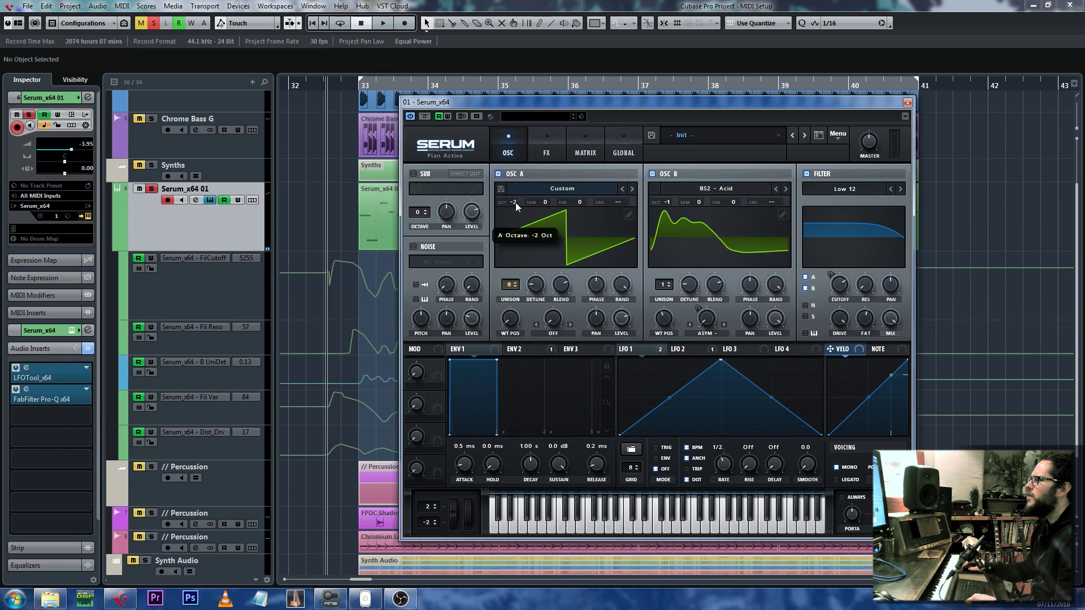
- Raise oscillator A's octave to -1 and oscillator B's octave to 0, and play the loop
{"action": "left_click_drag", "start_coordinate": [670, 205], "coordinate": [670, 195]}
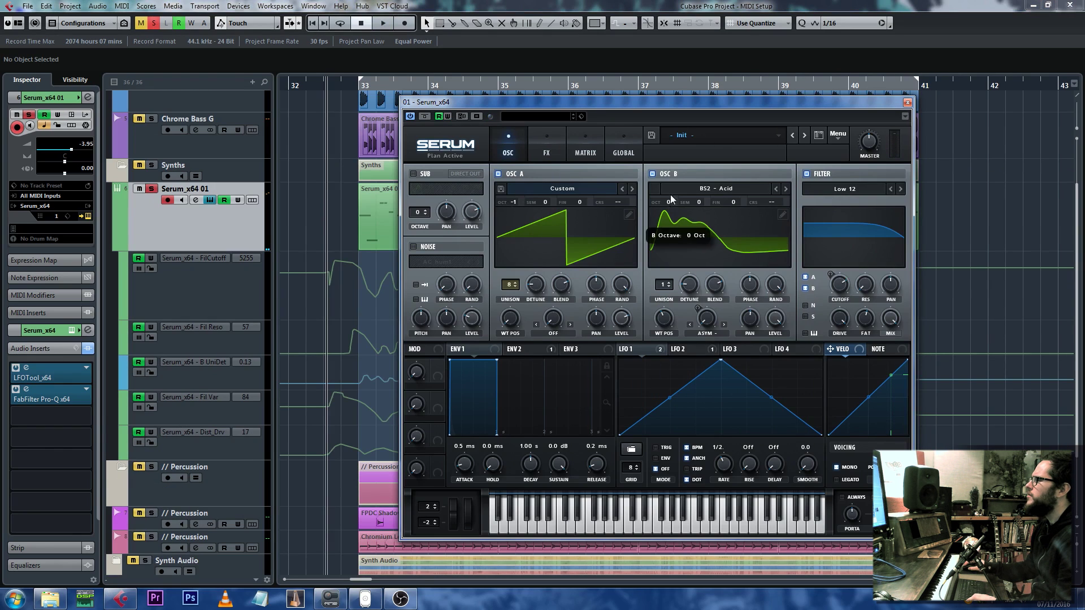
{"action": "key", "text": "space"}
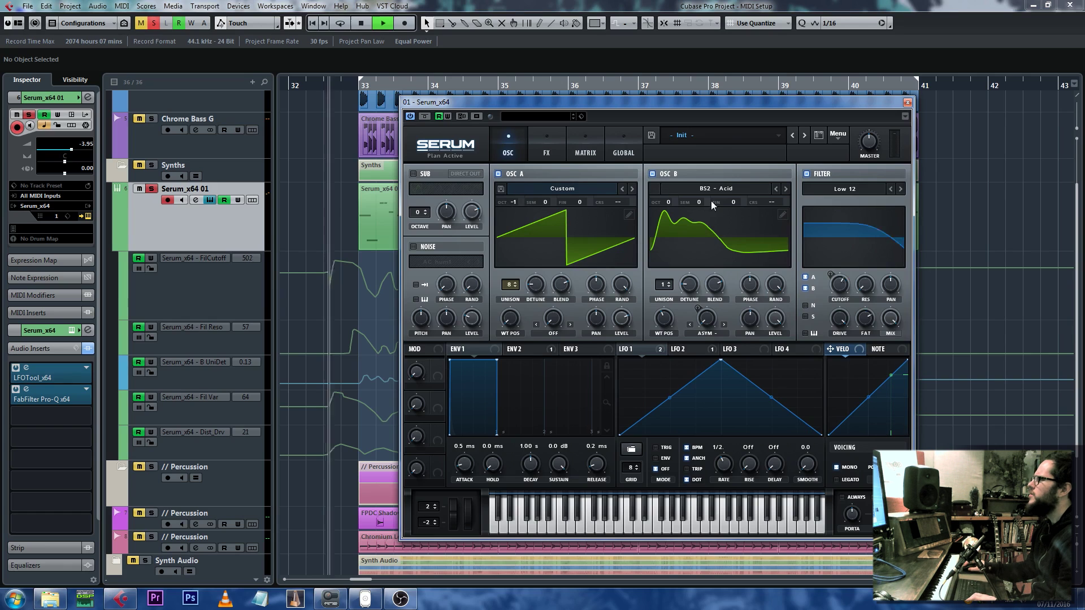
{"action": "left_click", "coordinate": [367, 166]}
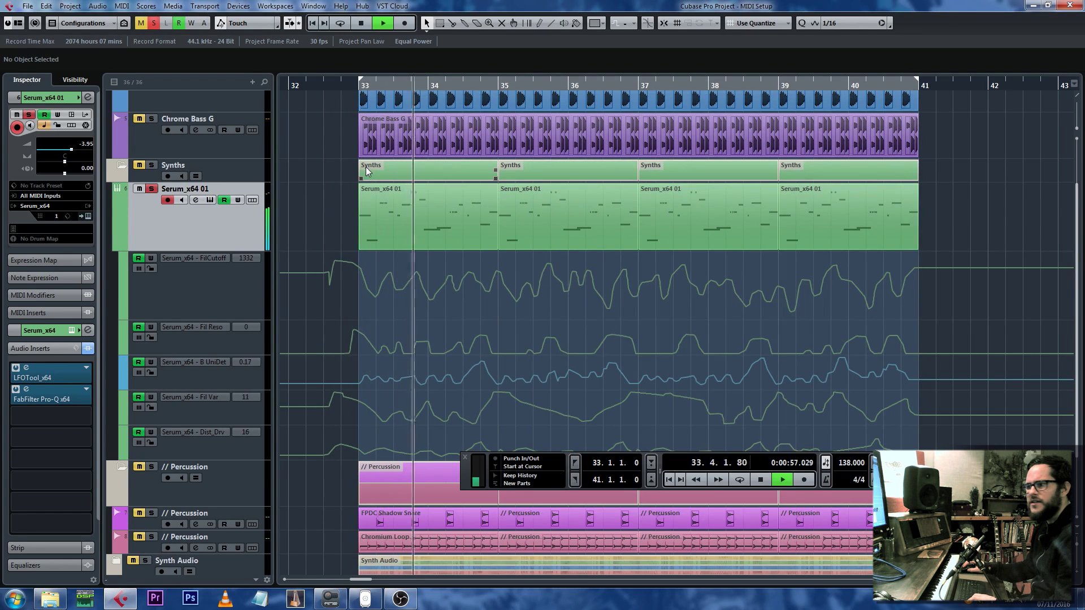
- Review Serum's effects chain during playback, then stop and return the playhead to just before bar 33
{"action": "key", "text": "e"}
{"action": "left_click", "coordinate": [548, 141]}
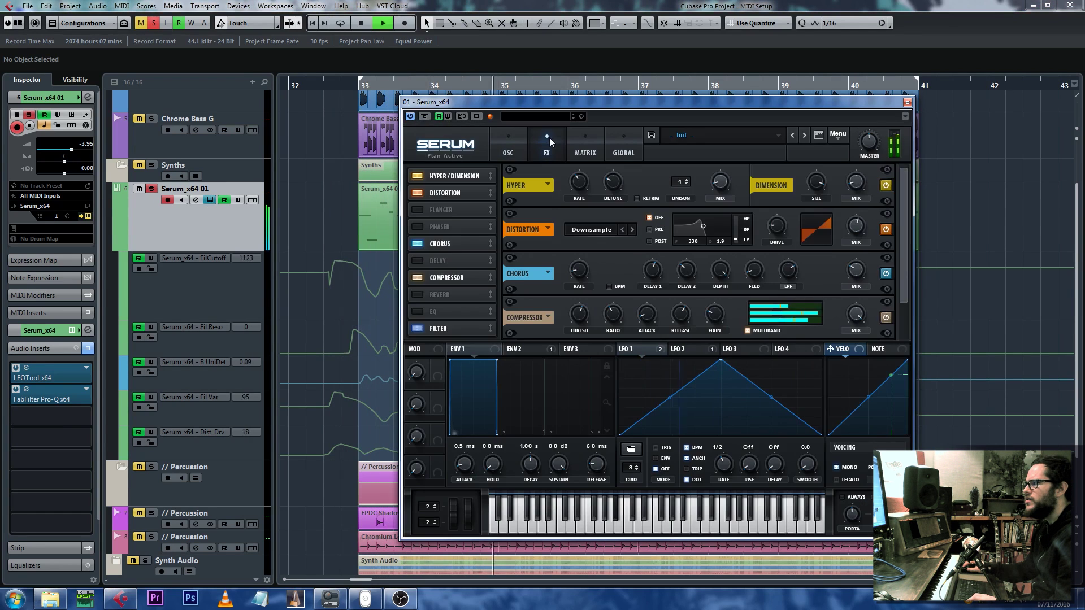
{"action": "left_click_drag", "start_coordinate": [903, 259], "coordinate": [904, 267]}
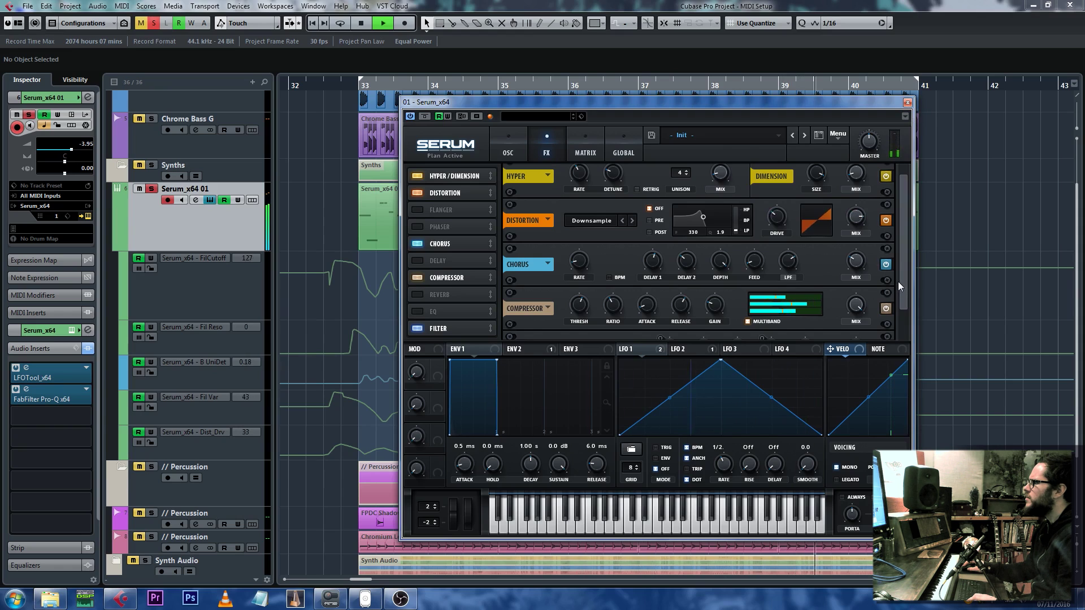
{"action": "key", "text": "space"}
{"action": "left_click", "coordinate": [345, 85]}
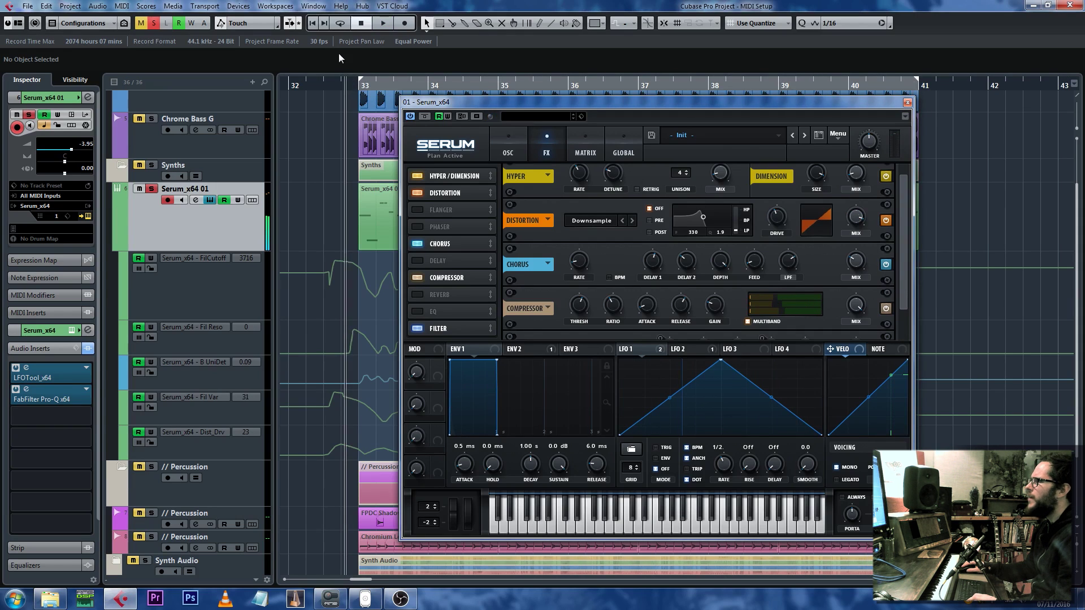
- Enable cycle playback and adjust the ratio and gain of Serum's compressor while the loop plays
{"action": "left_click", "coordinate": [340, 24]}
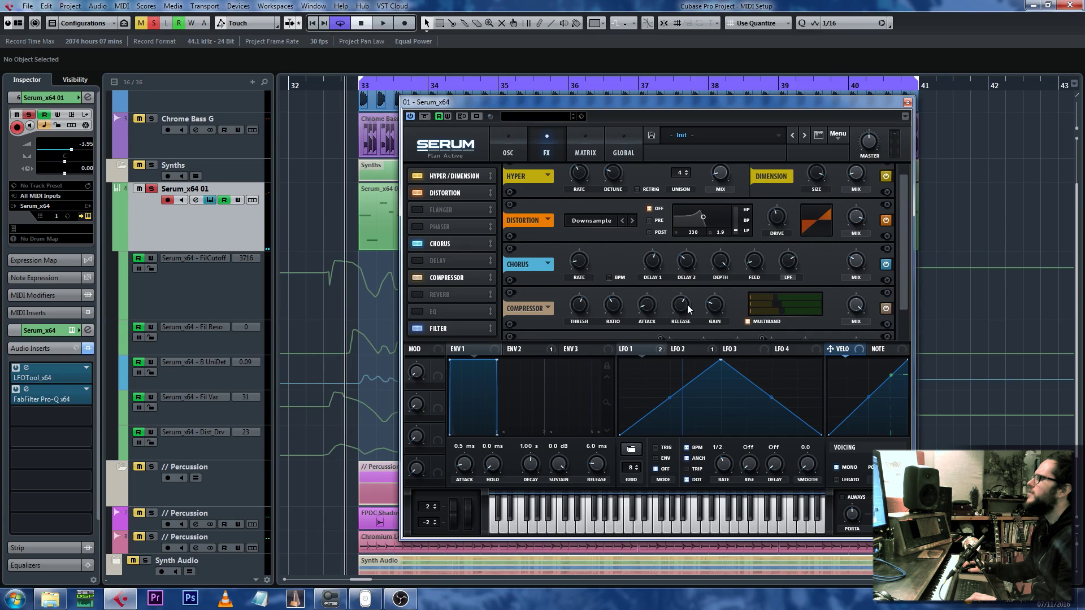
{"action": "key", "text": "space"}
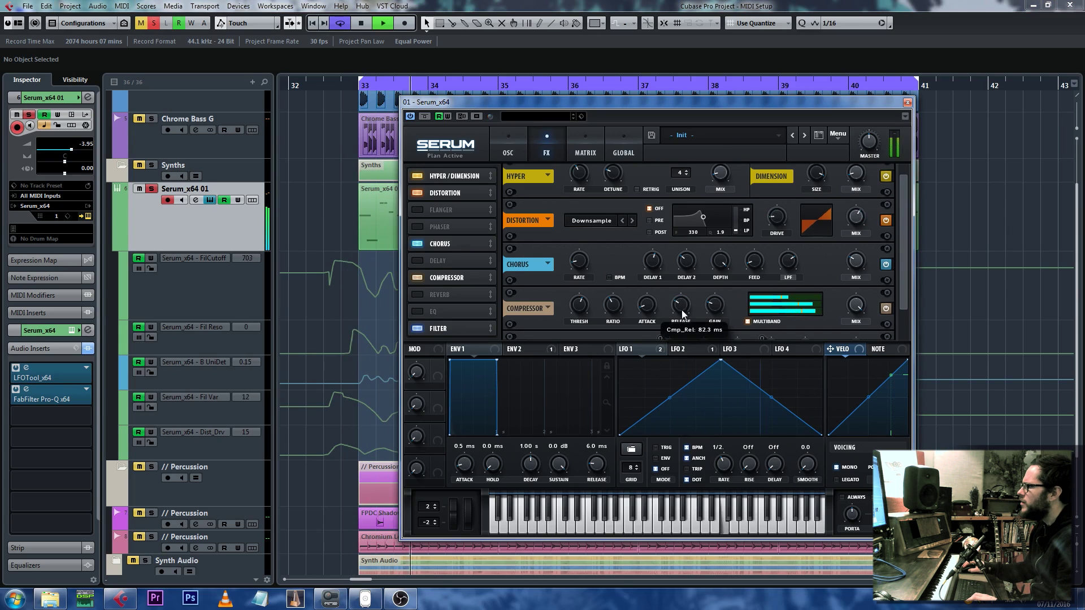
{"action": "left_click_drag", "start_coordinate": [616, 298], "coordinate": [618, 257]}
{"action": "mouse_move", "coordinate": [717, 307]}
{"action": "left_mouse_down"}
{"action": "mouse_move", "coordinate": [717, 276]}
{"action": "mouse_move", "coordinate": [716, 285]}
{"action": "left_mouse_up"}
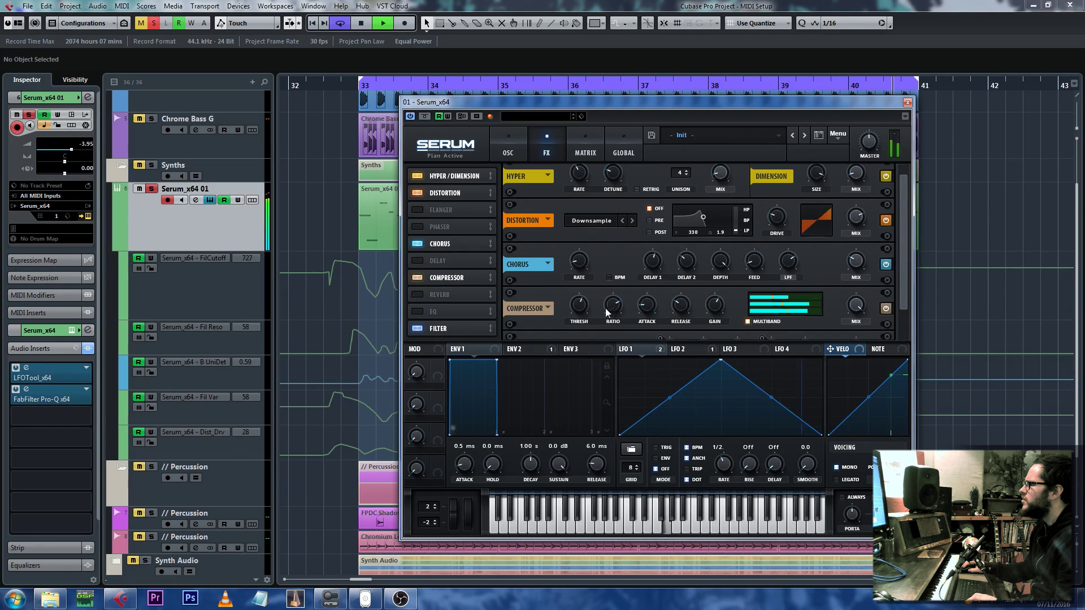
{"action": "key", "text": "space"}
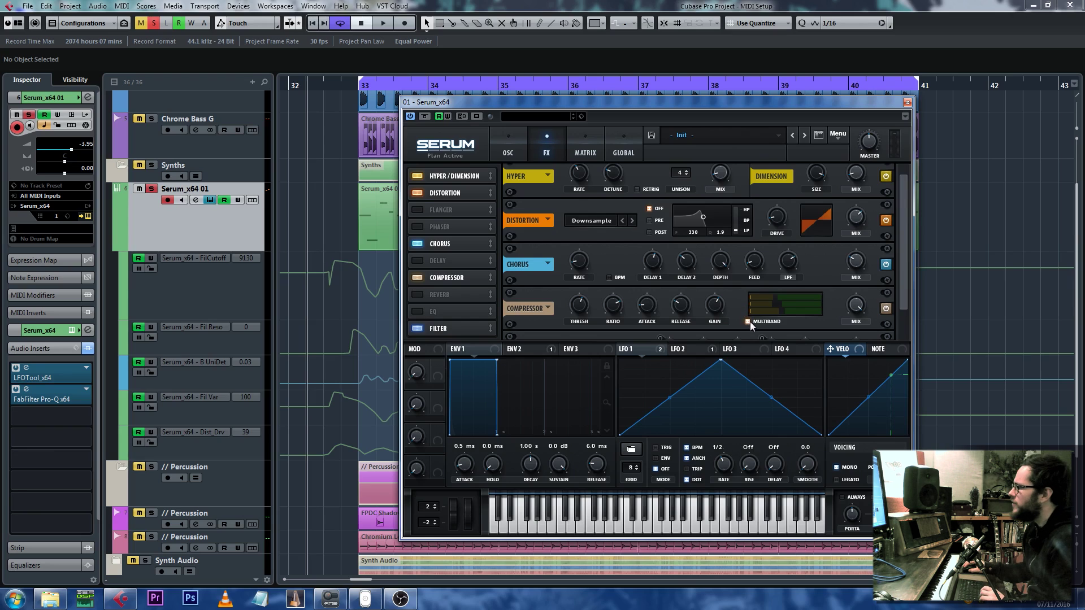
- Turn off the compressor's multiband mode and toggle the Formant-I filter effect while auditioning the loop
{"action": "left_click", "coordinate": [749, 322]}
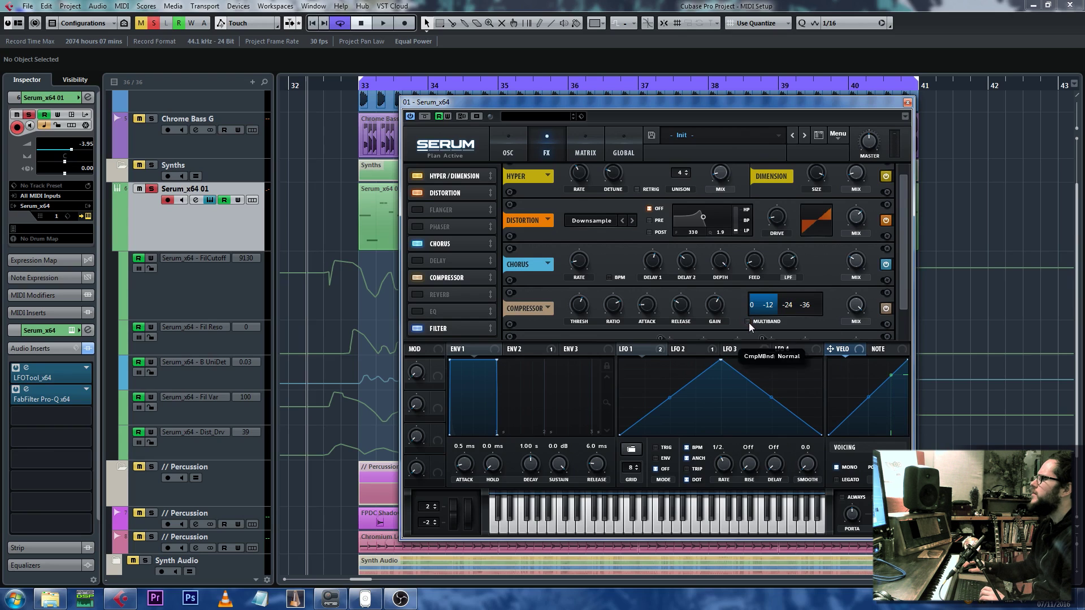
{"action": "key", "text": "space"}
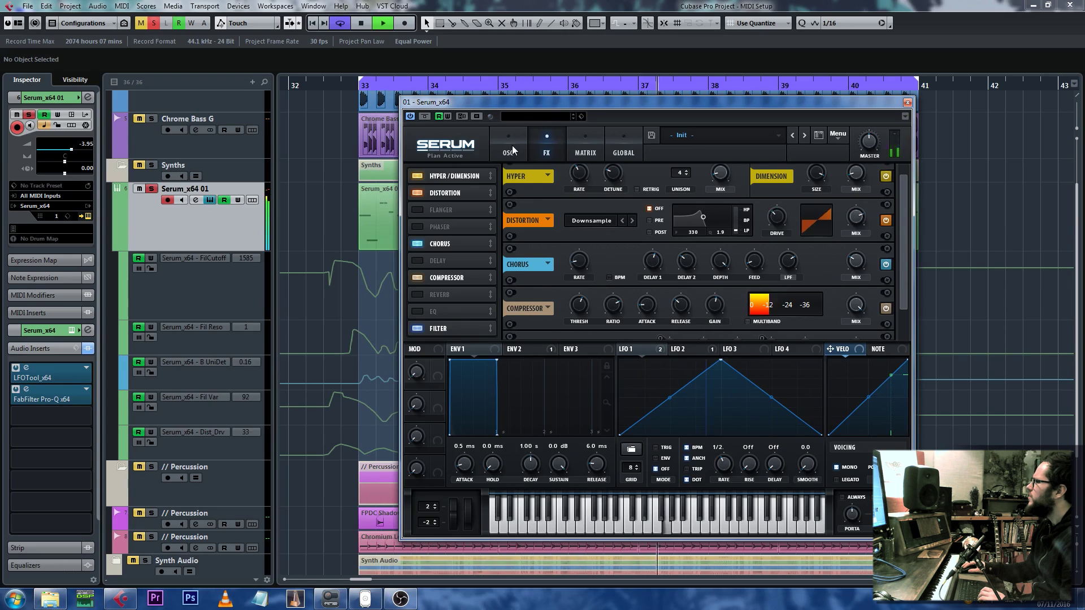
{"action": "left_click_drag", "start_coordinate": [902, 255], "coordinate": [904, 314]}
{"action": "key", "text": "space"}
{"action": "left_click", "coordinate": [885, 318]}
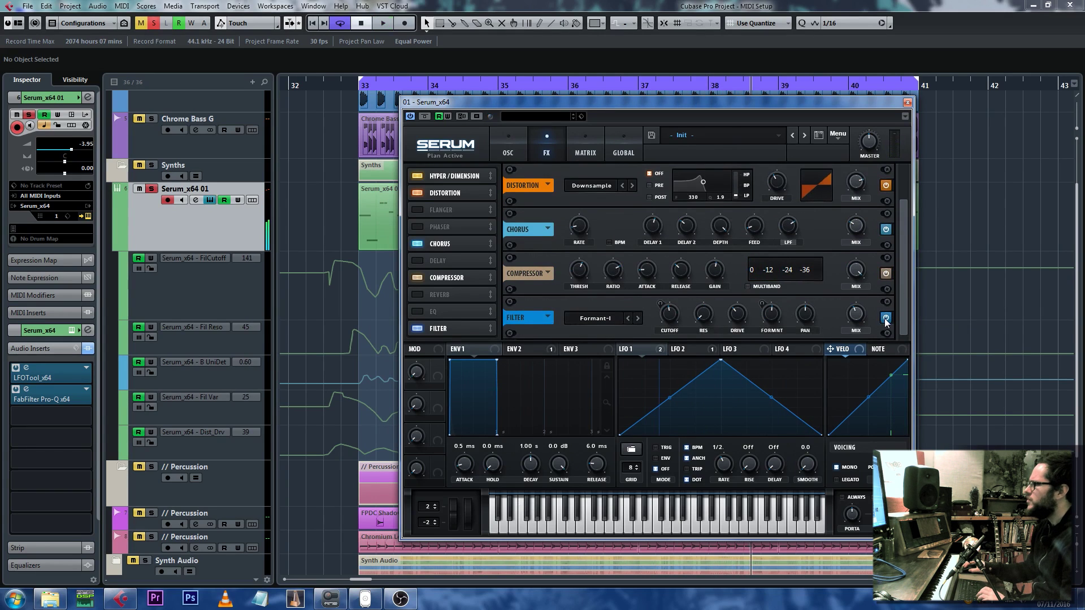
{"action": "key", "text": "space"}
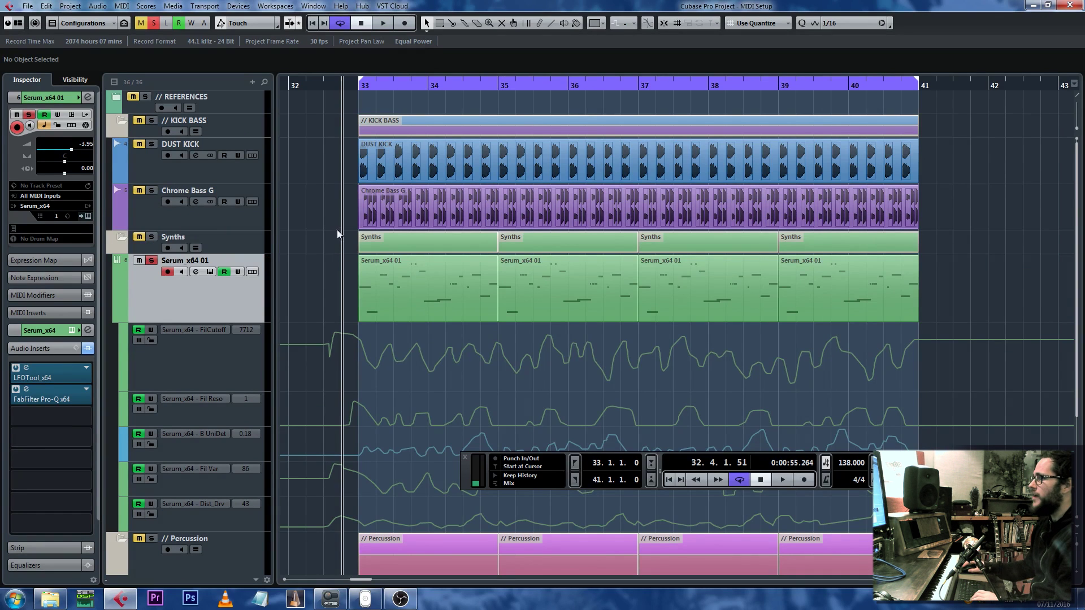
- Review Serum's automation lanes one by one, from distortion wet and drive up to filter cutoff
{"action": "scroll", "coordinate": [397, 260], "scroll_direction": "down", "scroll_amount": 2}
{"action": "scroll", "coordinate": [399, 262], "scroll_direction": "up", "scroll_amount": 2}
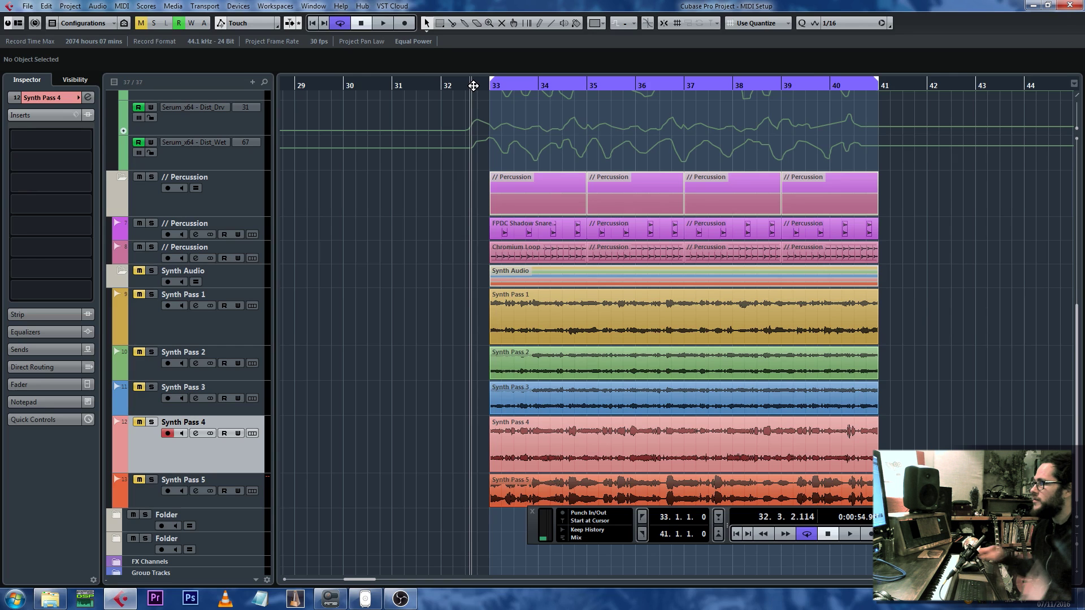
{"action": "scroll", "coordinate": [454, 331], "scroll_direction": "up", "scroll_amount": 5}
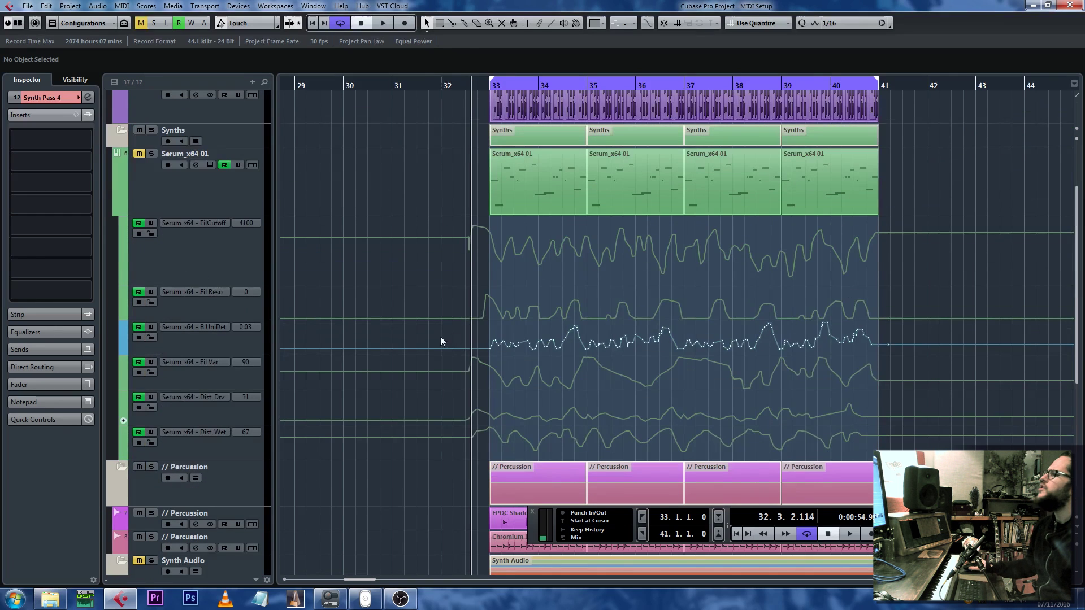
{"action": "left_click", "coordinate": [205, 450]}
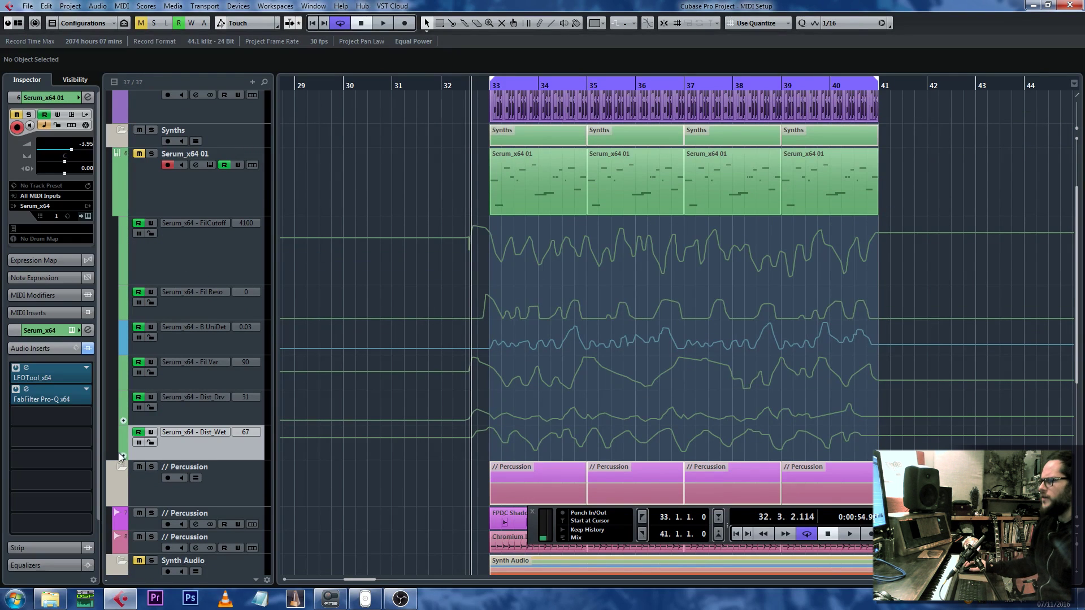
{"action": "left_click", "coordinate": [193, 411]}
{"action": "left_click", "coordinate": [198, 386]}
{"action": "left_click", "coordinate": [202, 351]}
{"action": "left_click", "coordinate": [201, 305]}
{"action": "left_click", "coordinate": [211, 240]}
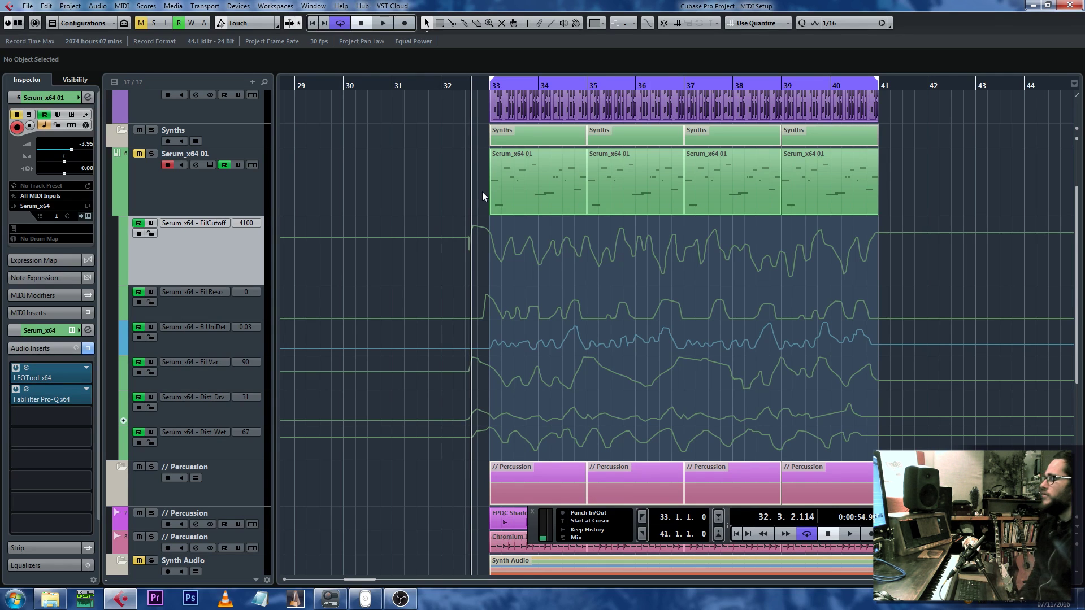
- Make the Synth Pass 4 track slightly shorter and look over the recorded synth passes
{"action": "scroll", "coordinate": [483, 192], "scroll_direction": "down", "scroll_amount": 5}
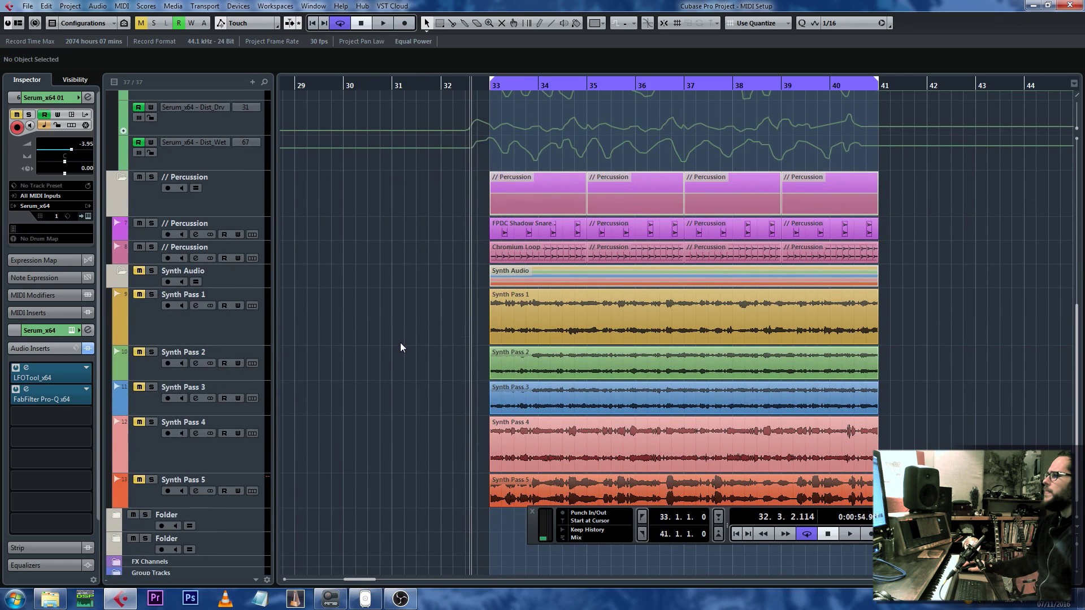
{"action": "left_click_drag", "start_coordinate": [238, 474], "coordinate": [238, 463]}
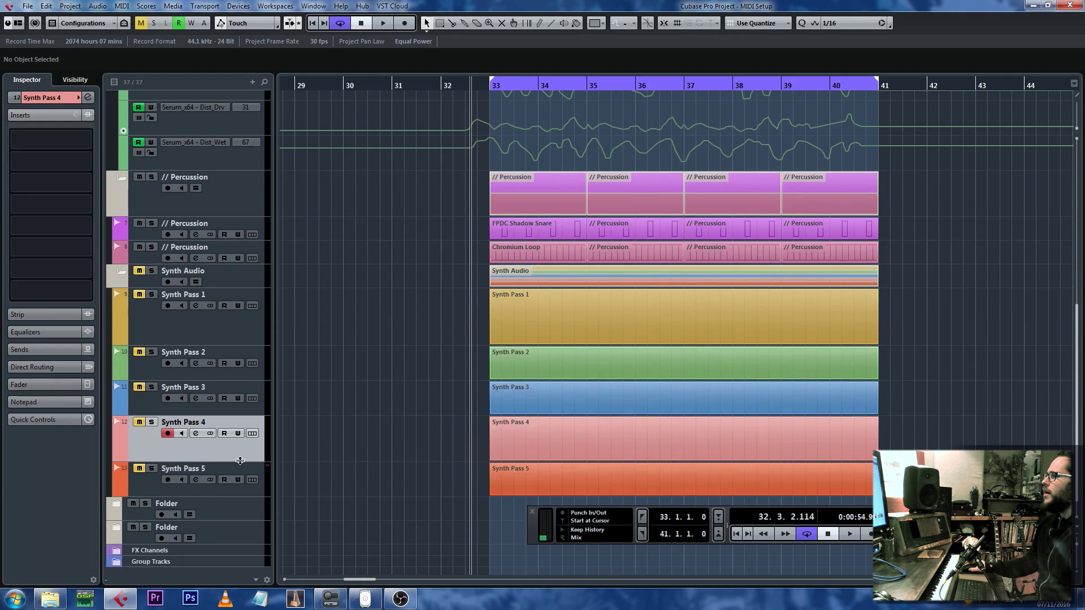
{"action": "scroll", "coordinate": [410, 432], "scroll_direction": "up", "scroll_amount": 2}
{"action": "scroll", "coordinate": [411, 432], "scroll_direction": "down", "scroll_amount": 2}
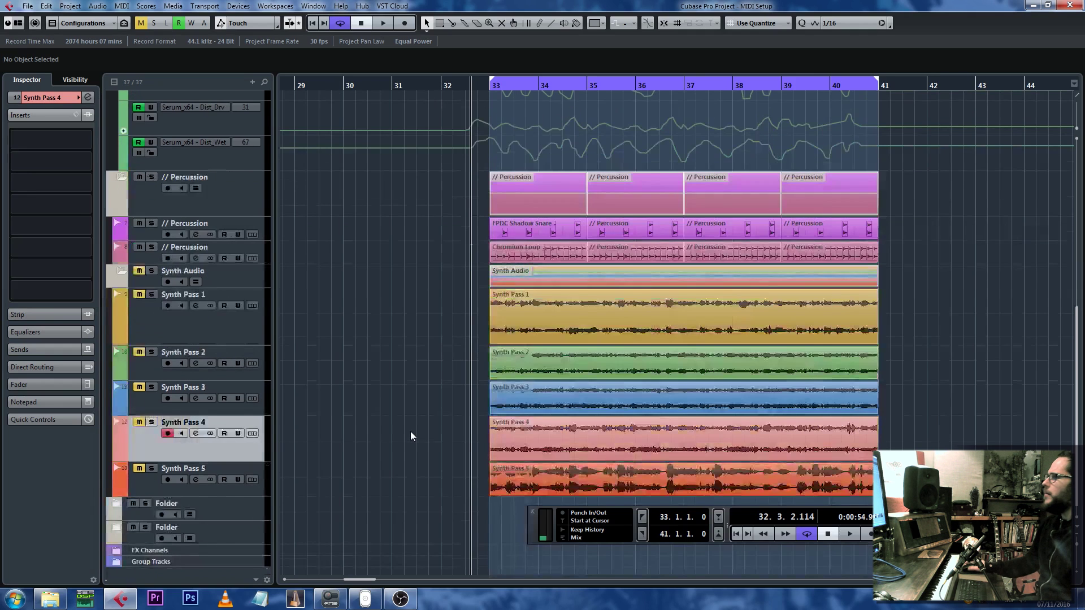
{"action": "scroll", "coordinate": [410, 432], "scroll_direction": "up", "scroll_amount": 4}
{"action": "scroll", "coordinate": [412, 432], "scroll_direction": "down", "scroll_amount": 4}
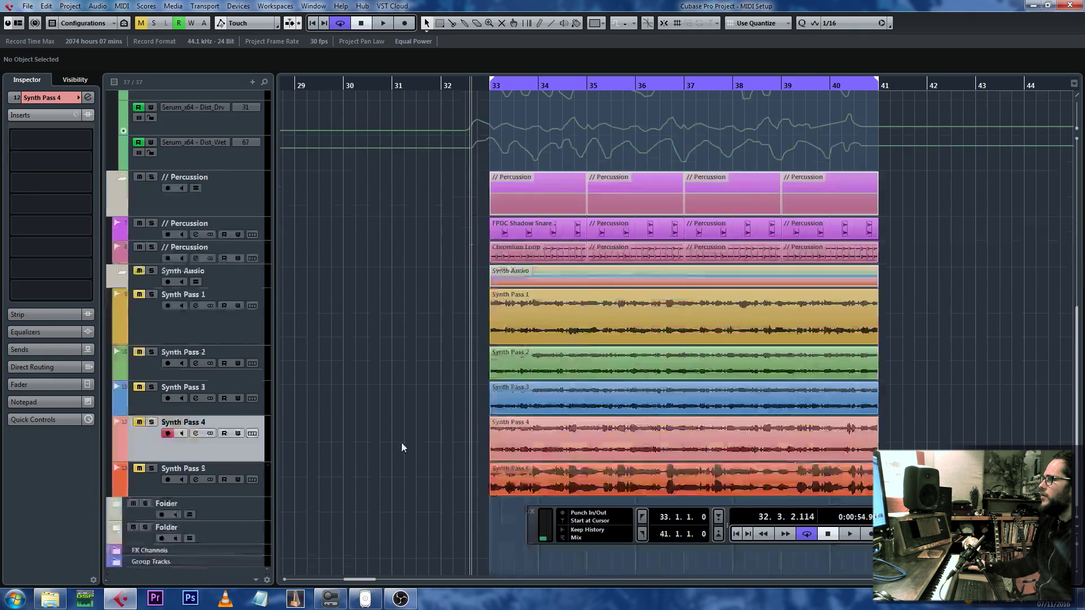